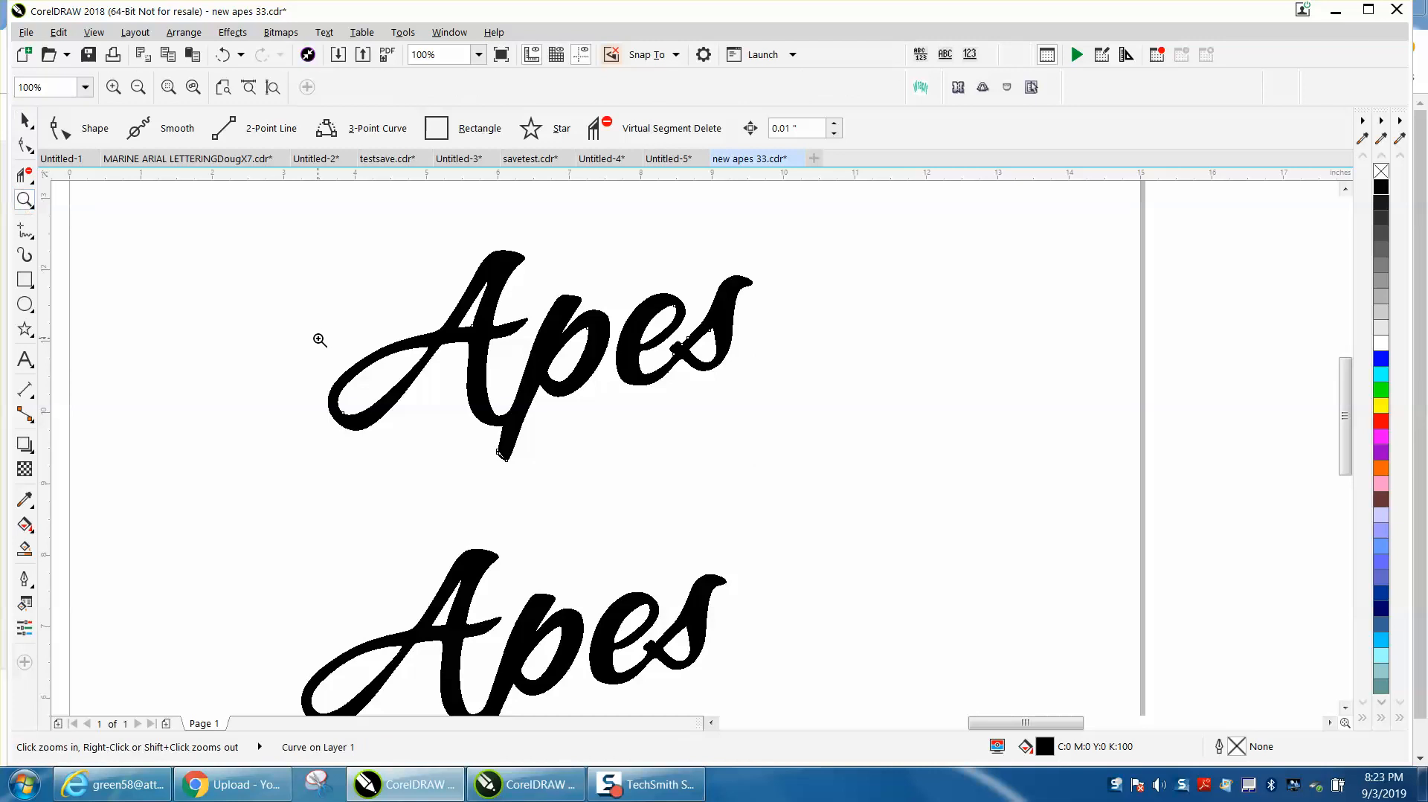
# Step: Examine the foot of the letter p in the upper Apes lettering up close for a break in the shape
pyautogui.click(923, 577)
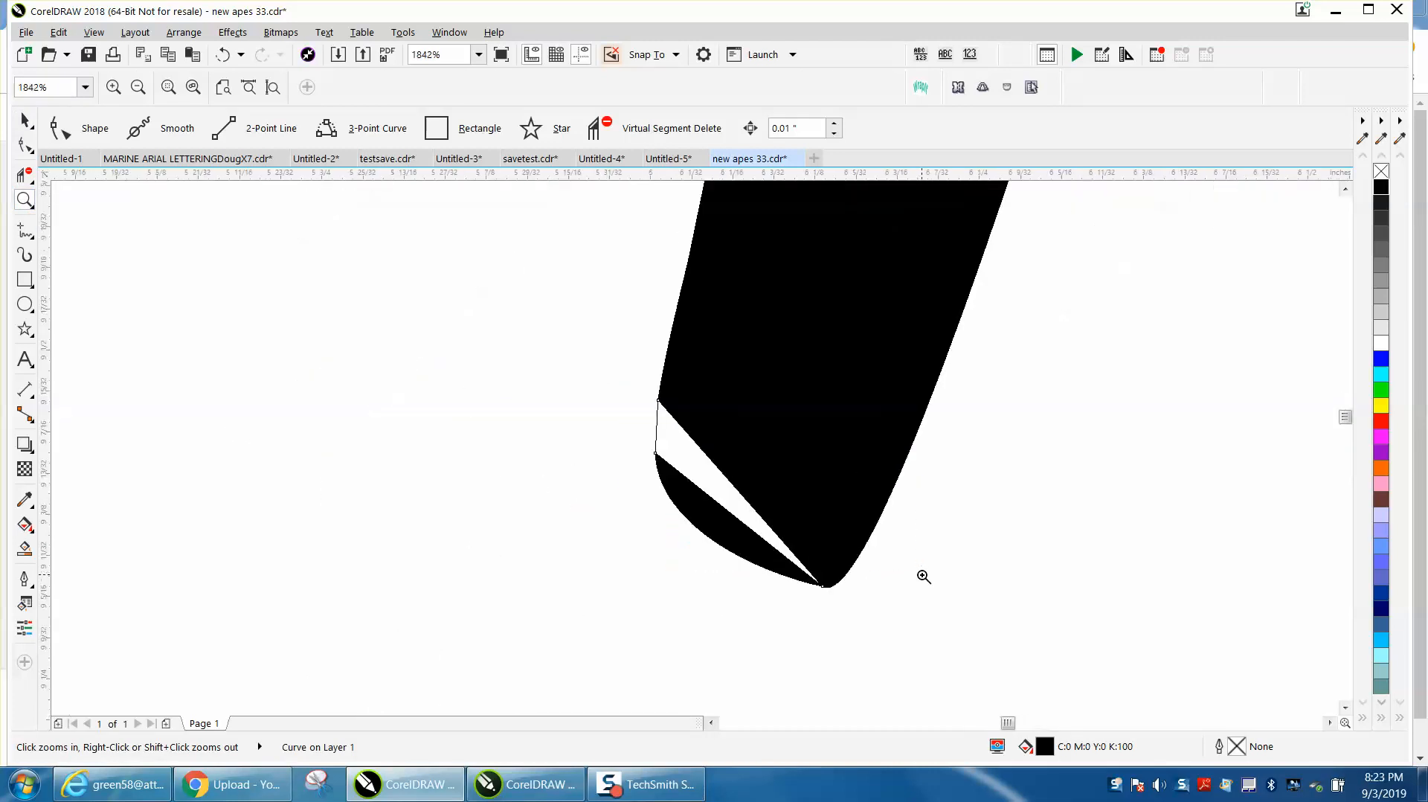
pyautogui.rightClick(626, 460)
pyautogui.rightClick(627, 458)
pyautogui.rightClick(627, 458)
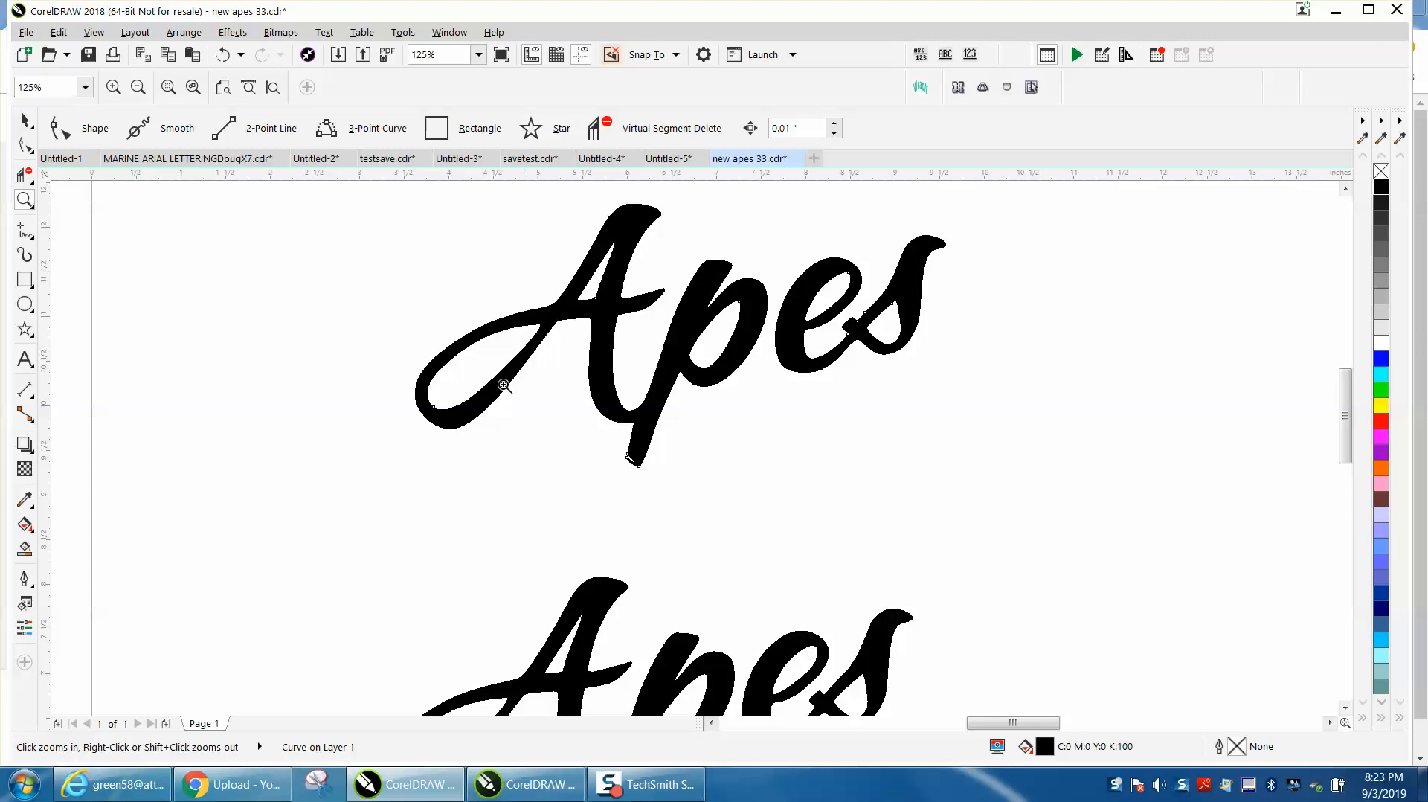
# Step: Set both the horizontal and vertical duplicate distances to 0 inches
pyautogui.click(24, 126)
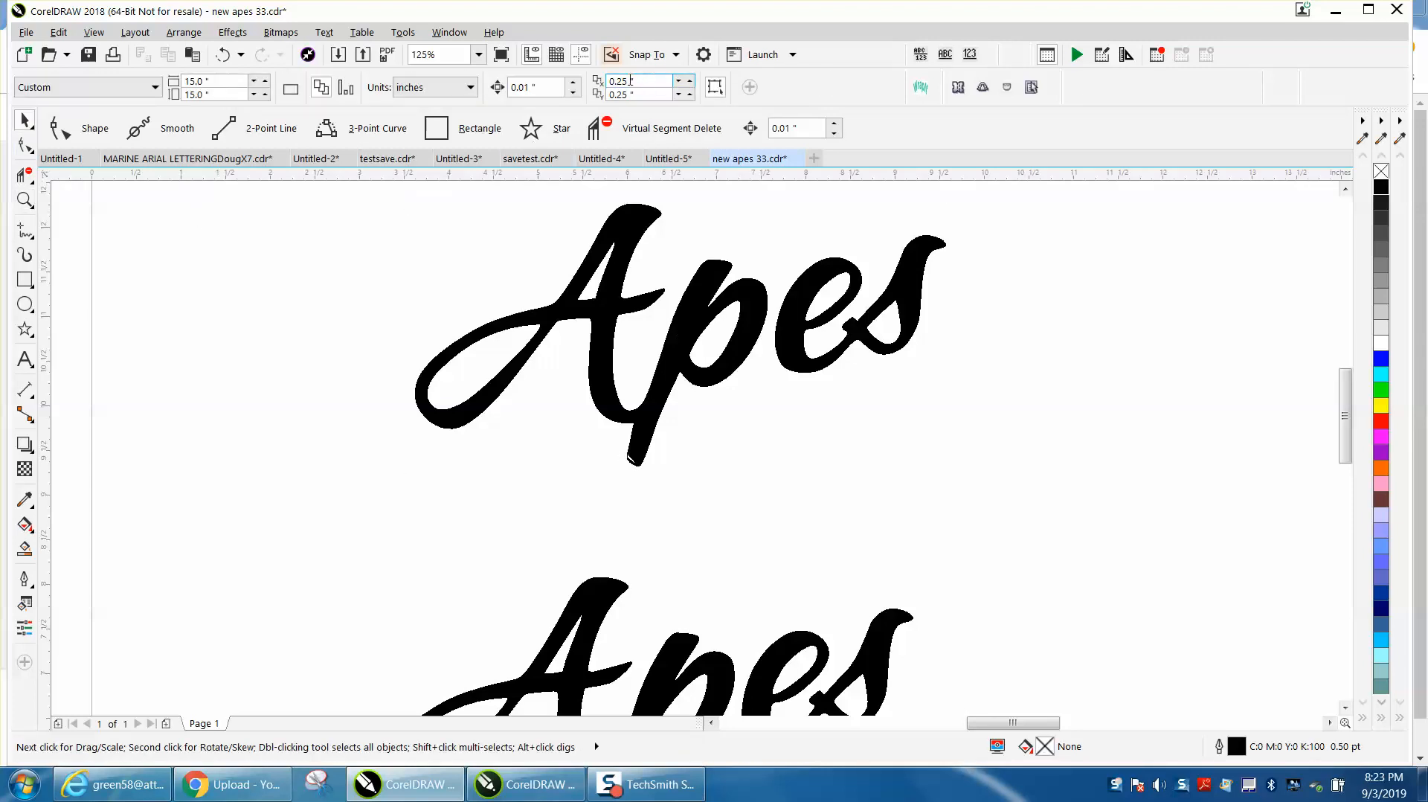
pyautogui.doubleClick(639, 80)
pyautogui.write('0')
pyautogui.press('Tab')
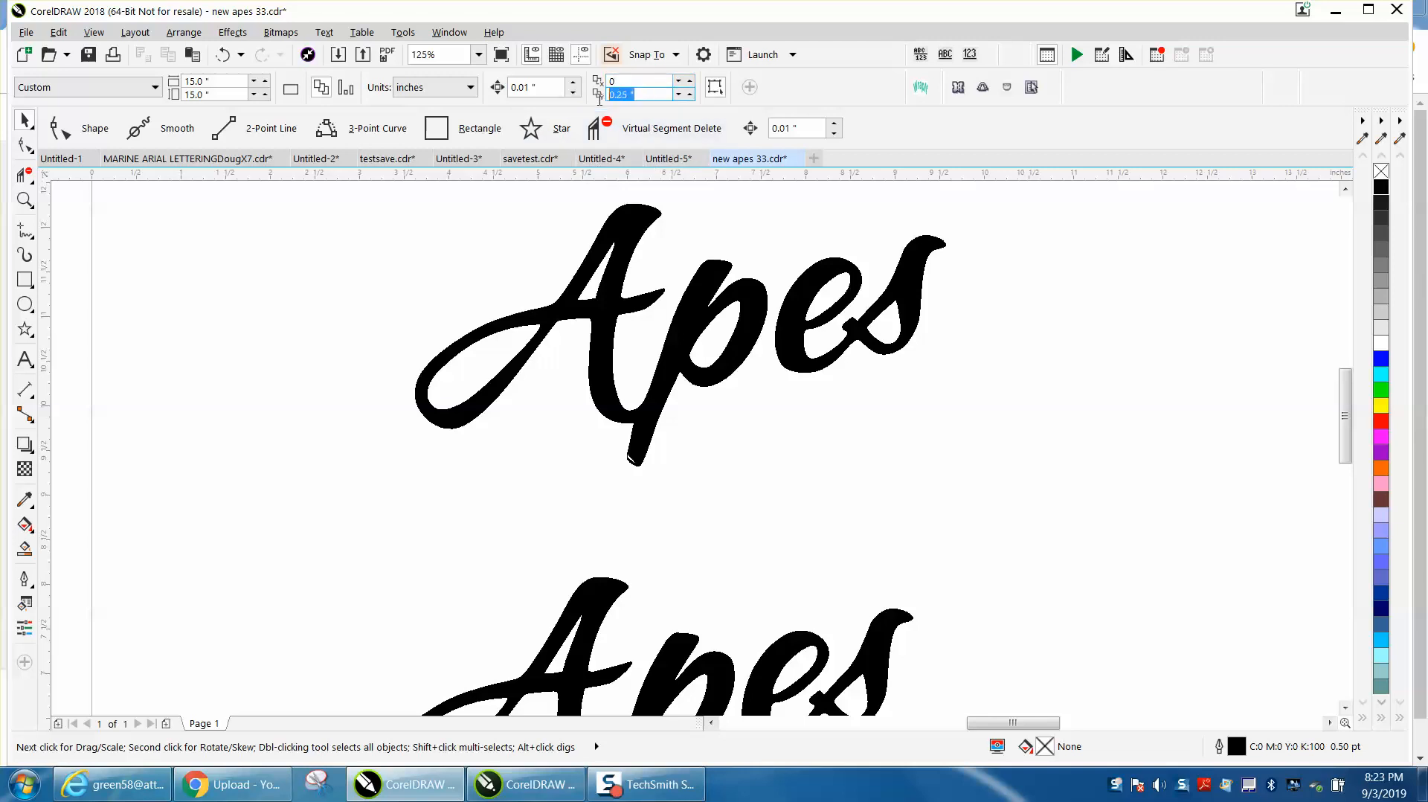
pyautogui.write('0')
pyautogui.press('Return')
# Step: Examine the curve edges around the crossbar of the upper lettering's A for irregularities
pyautogui.moveTo(619, 240); pyautogui.dragTo(664, 248)
pyautogui.click(27, 199)
pyautogui.moveTo(670, 299); pyautogui.dragTo(798, 394)
pyautogui.scroll(-8, 671, 332)
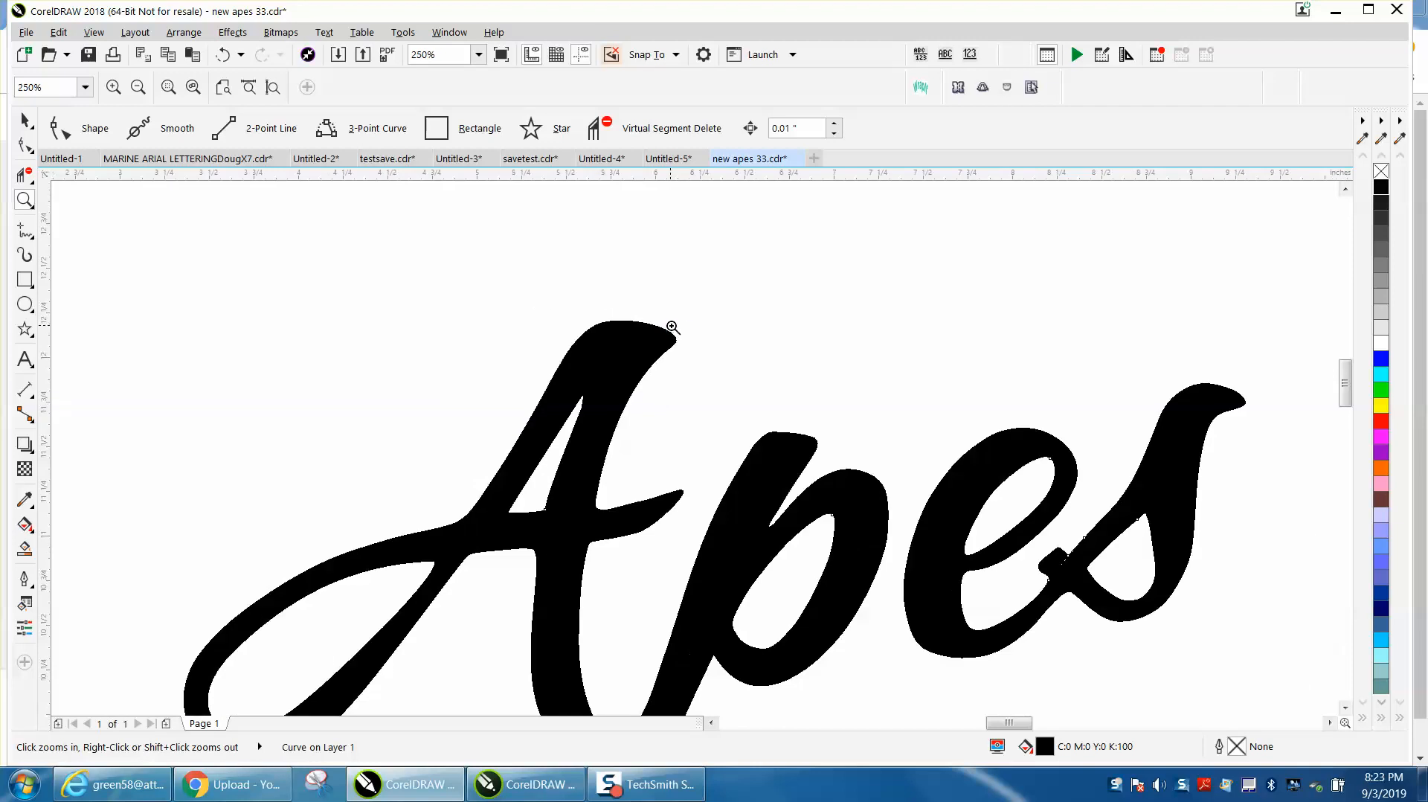
pyautogui.moveTo(479, 544); pyautogui.dragTo(588, 585)
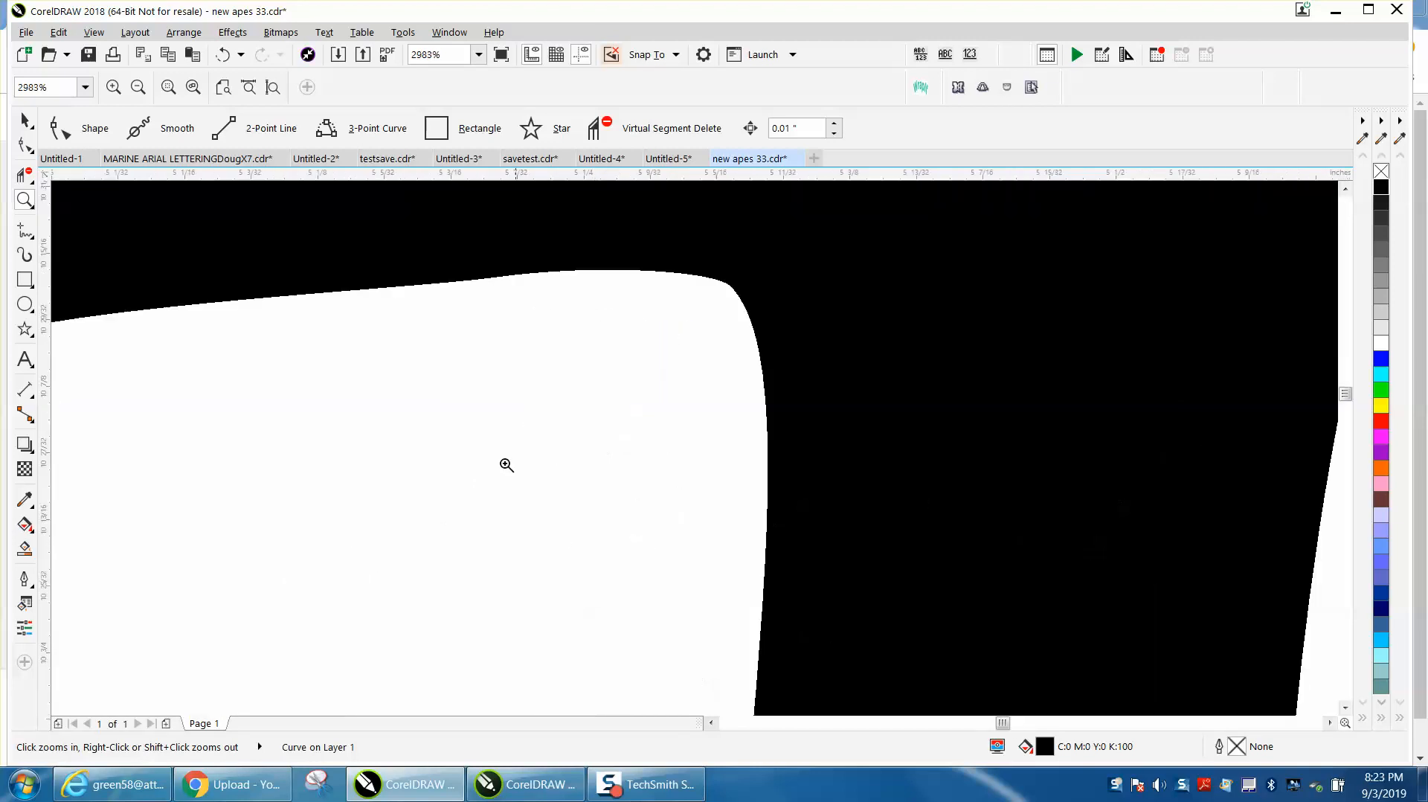
pyautogui.moveTo(340, 286); pyautogui.dragTo(620, 392)
pyautogui.scroll(-10, 619, 387)
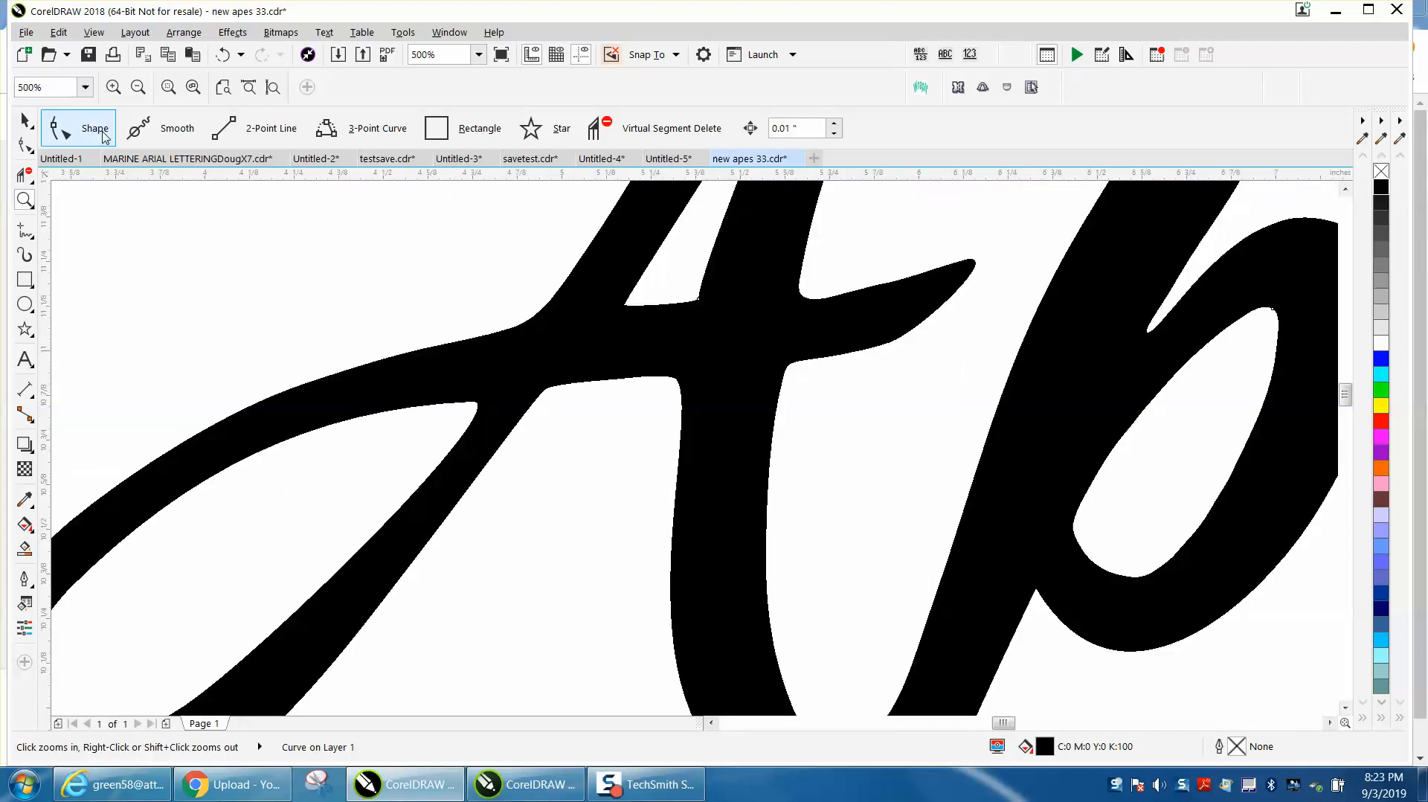
# Step: Switch the document view to Enhanced mode and check the edge below the A's crossbar
pyautogui.click(24, 120)
pyautogui.click(93, 32)
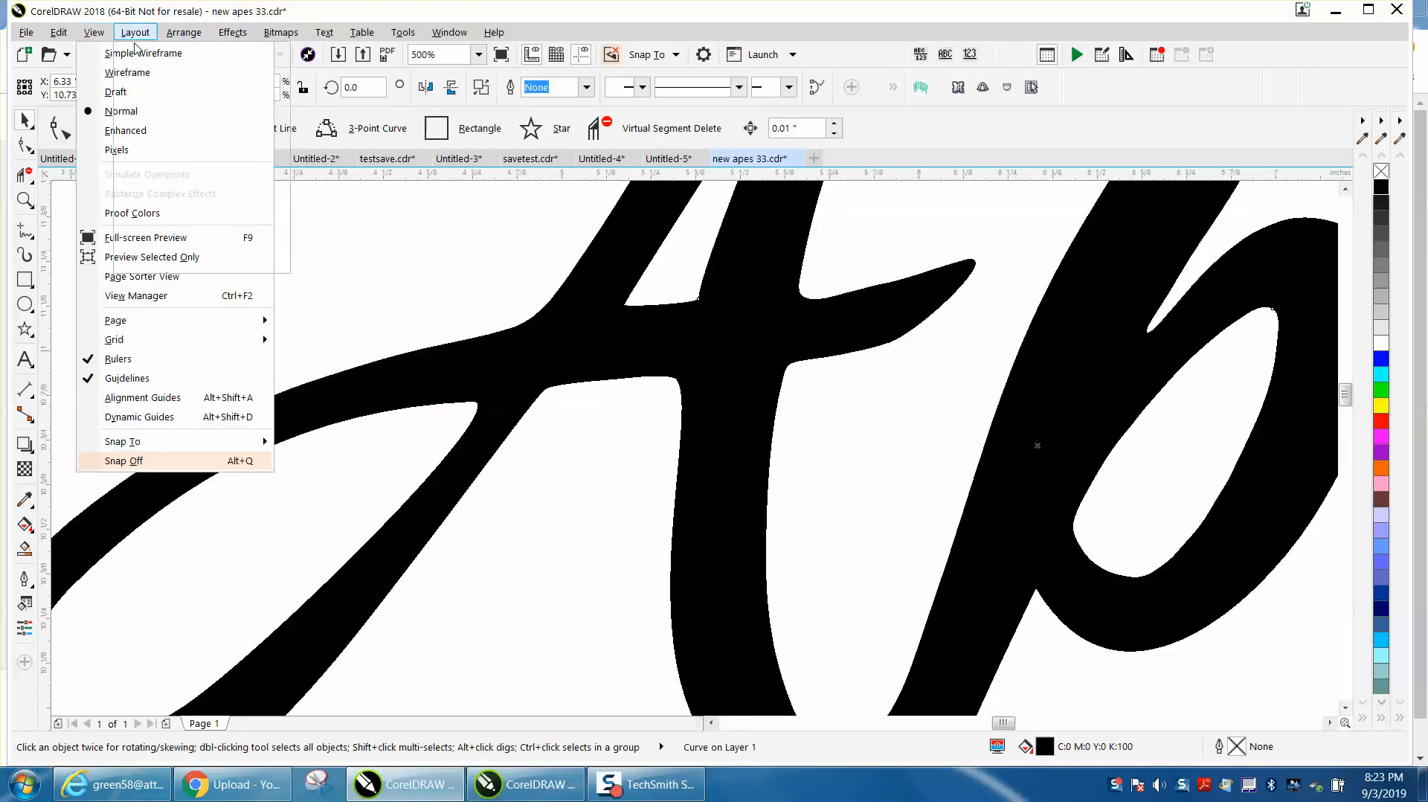
pyautogui.click(116, 131)
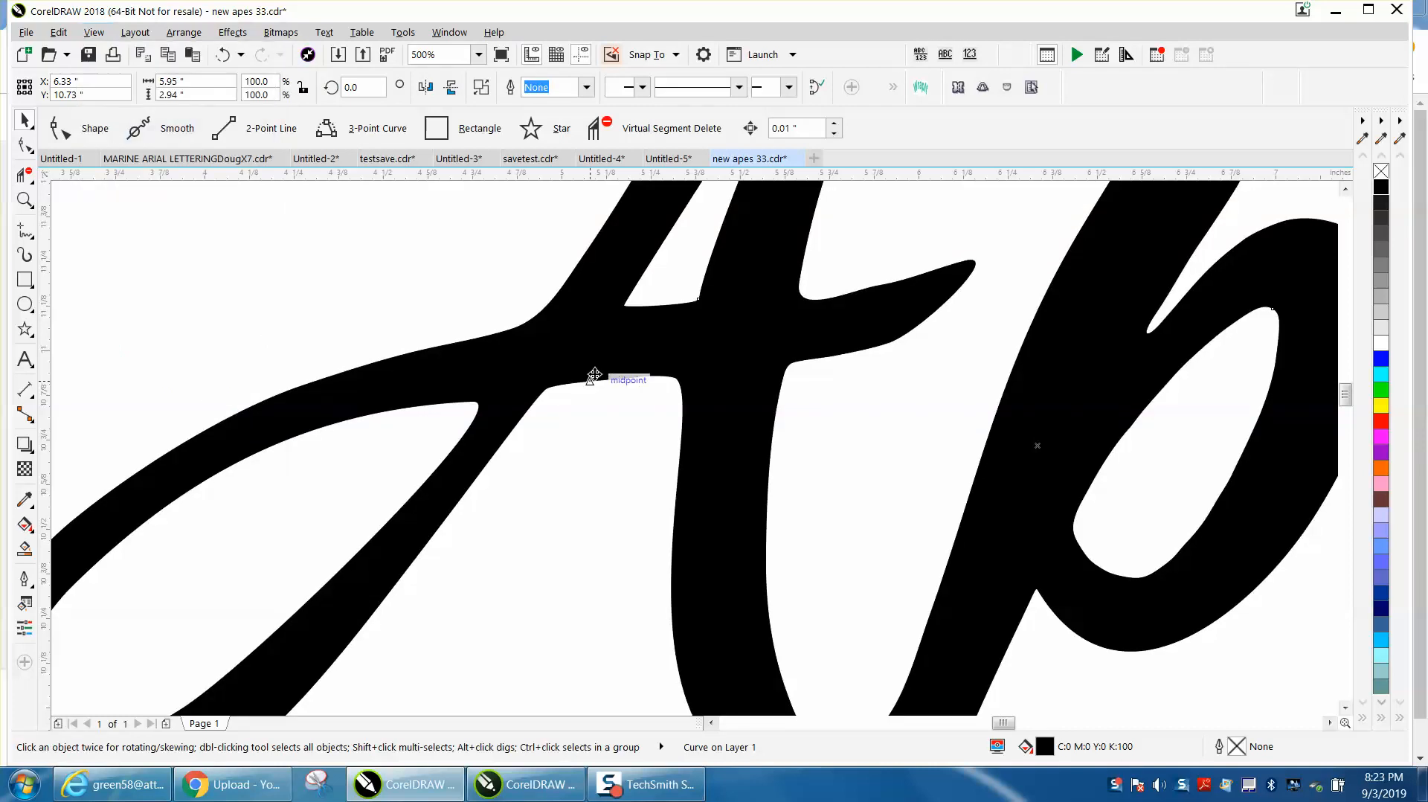
pyautogui.press('z')
pyautogui.moveTo(574, 360); pyautogui.dragTo(720, 404)
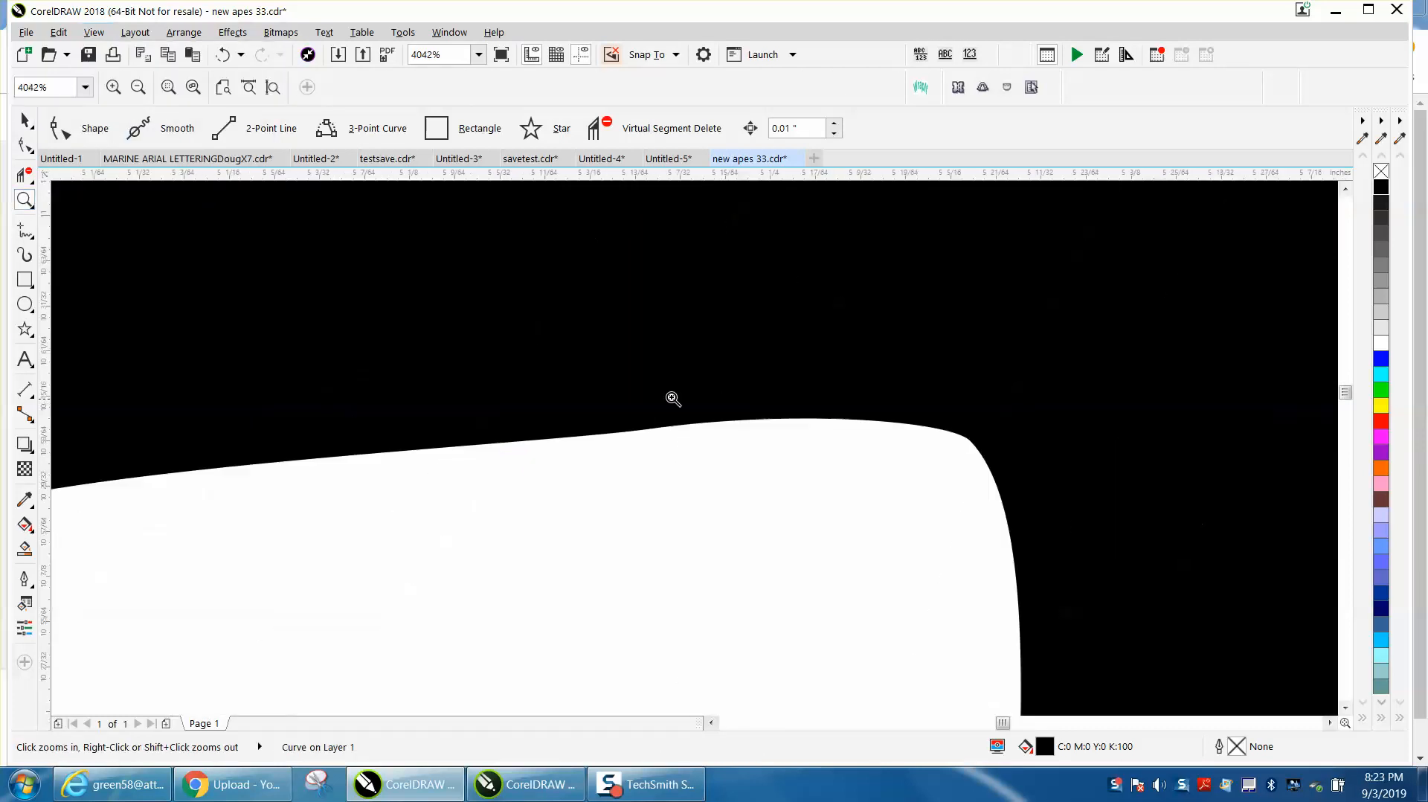
pyautogui.scroll(-6, 480, 358)
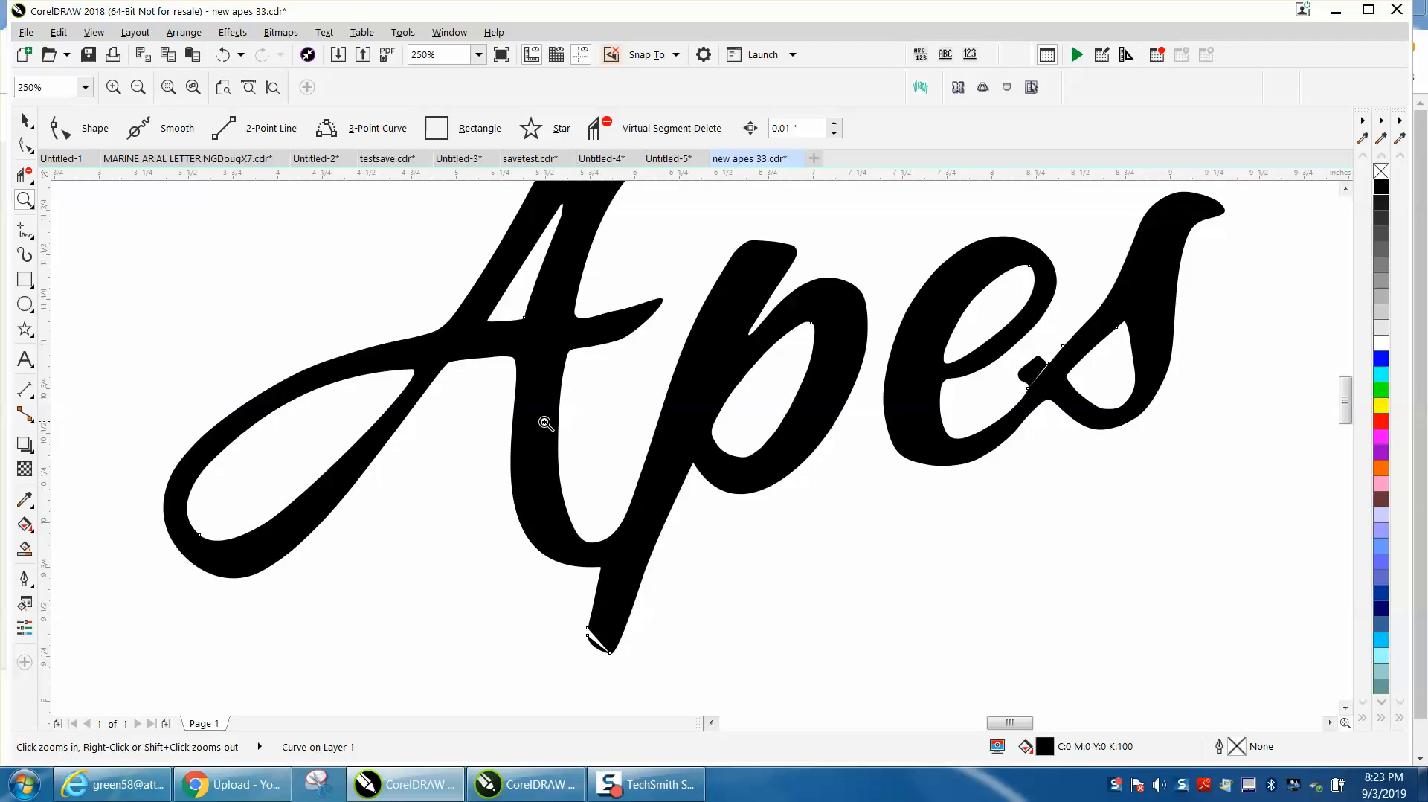
# Step: Remove the fill from the upper Apes lettering and give it a black outline
pyautogui.click(24, 120)
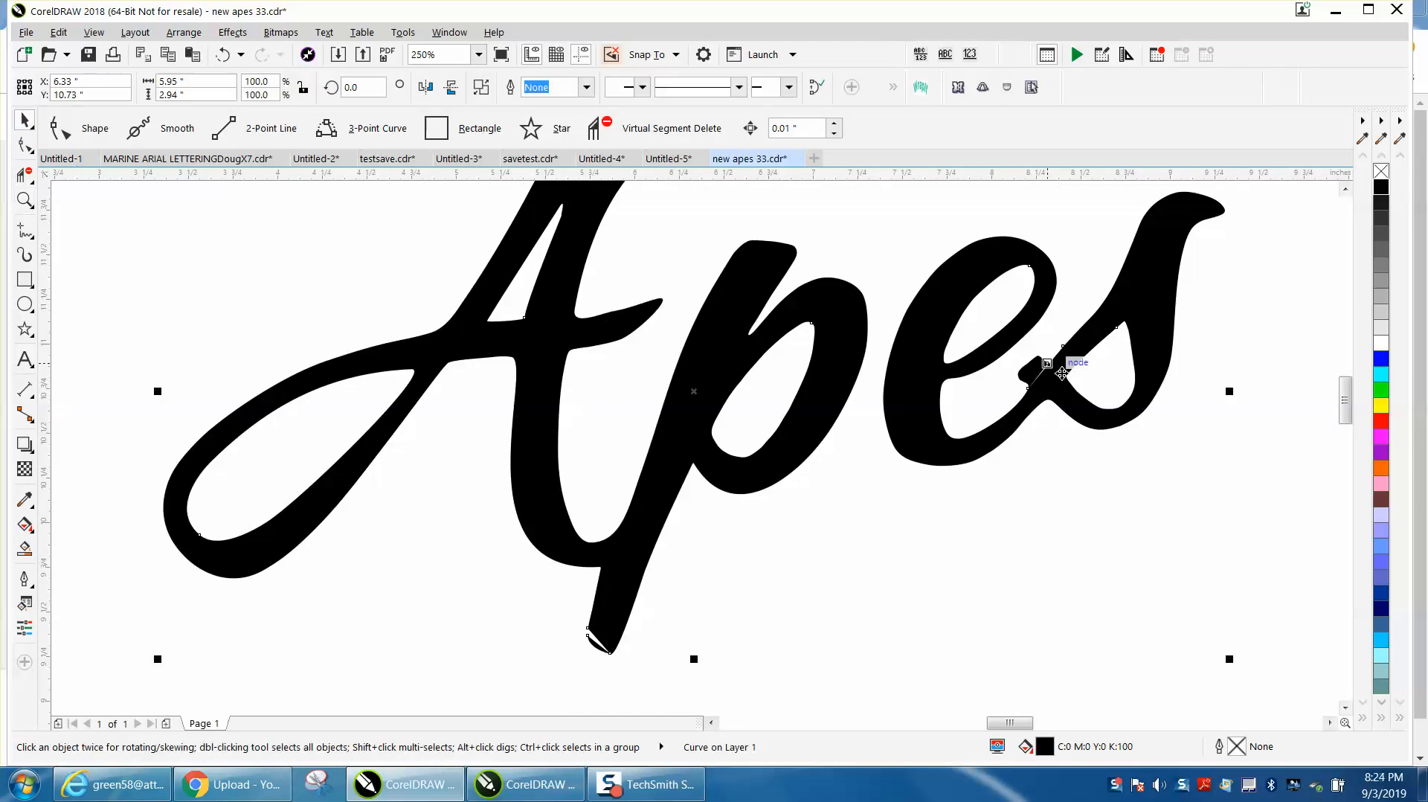
pyautogui.click(1381, 173)
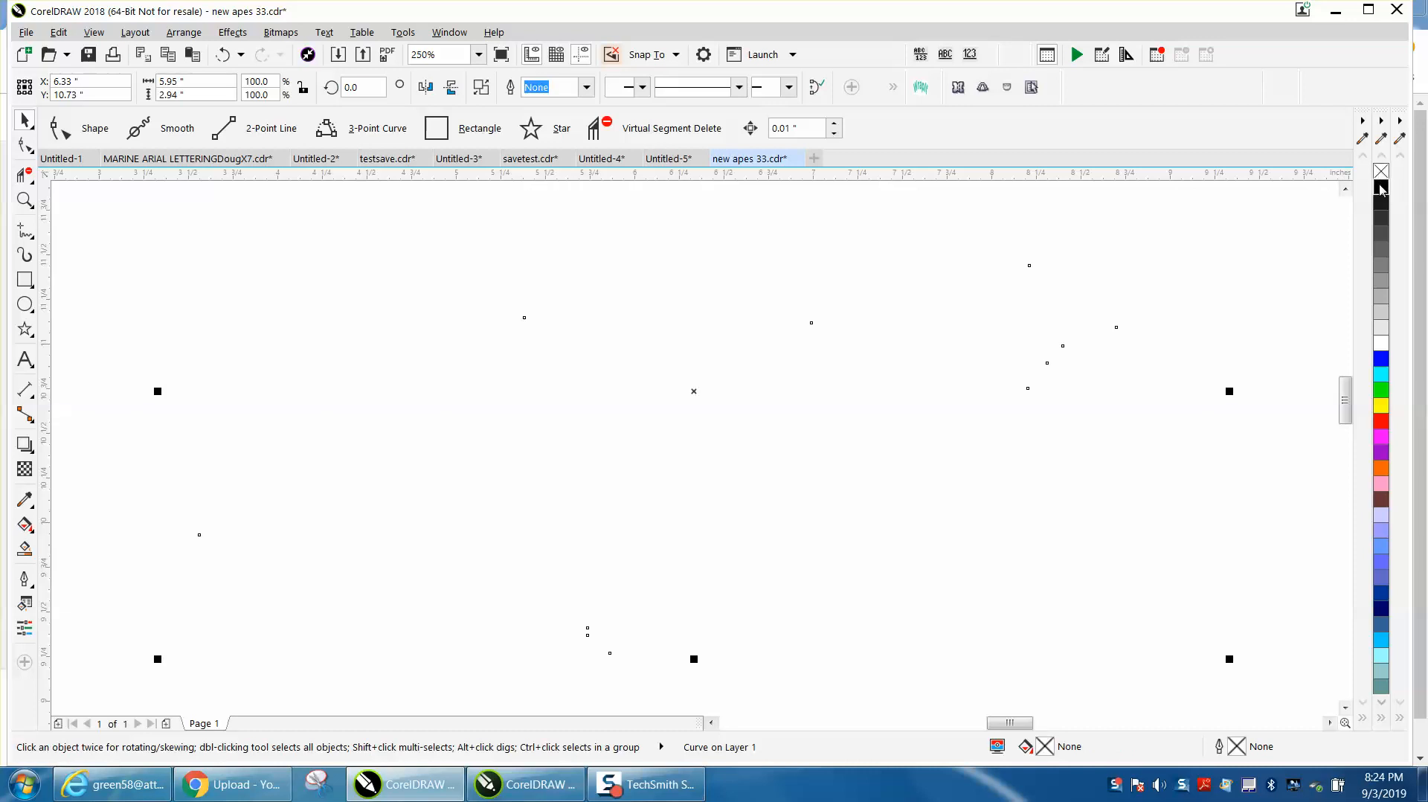
pyautogui.rightClick(1381, 187)
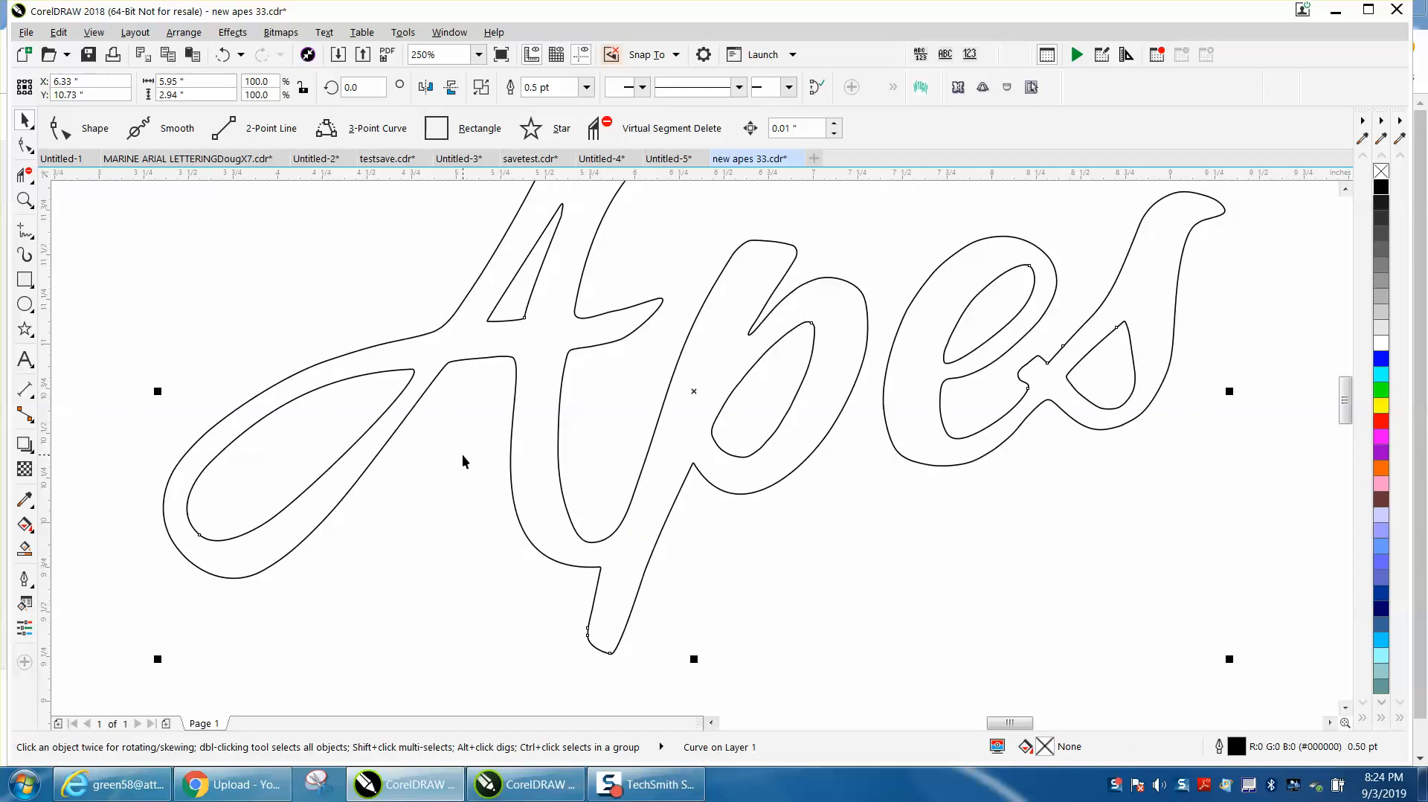
# Step: Join the open end nodes along the left side of the p's foot using Join Curves with Extend and a 0.5-inch gap tolerance
pyautogui.click(25, 199)
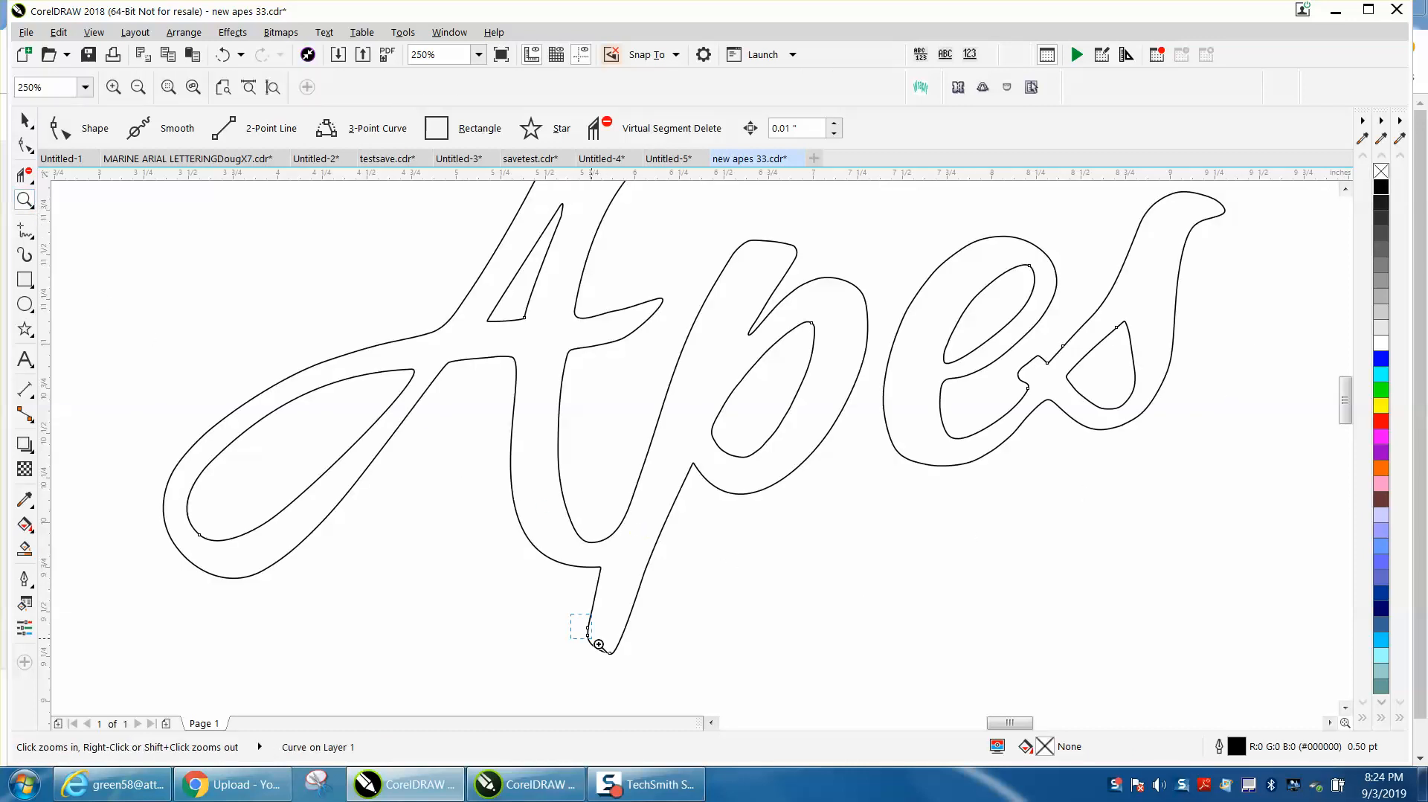
pyautogui.moveTo(599, 644); pyautogui.dragTo(640, 657)
pyautogui.moveTo(455, 346); pyautogui.dragTo(626, 485)
pyautogui.click(25, 143)
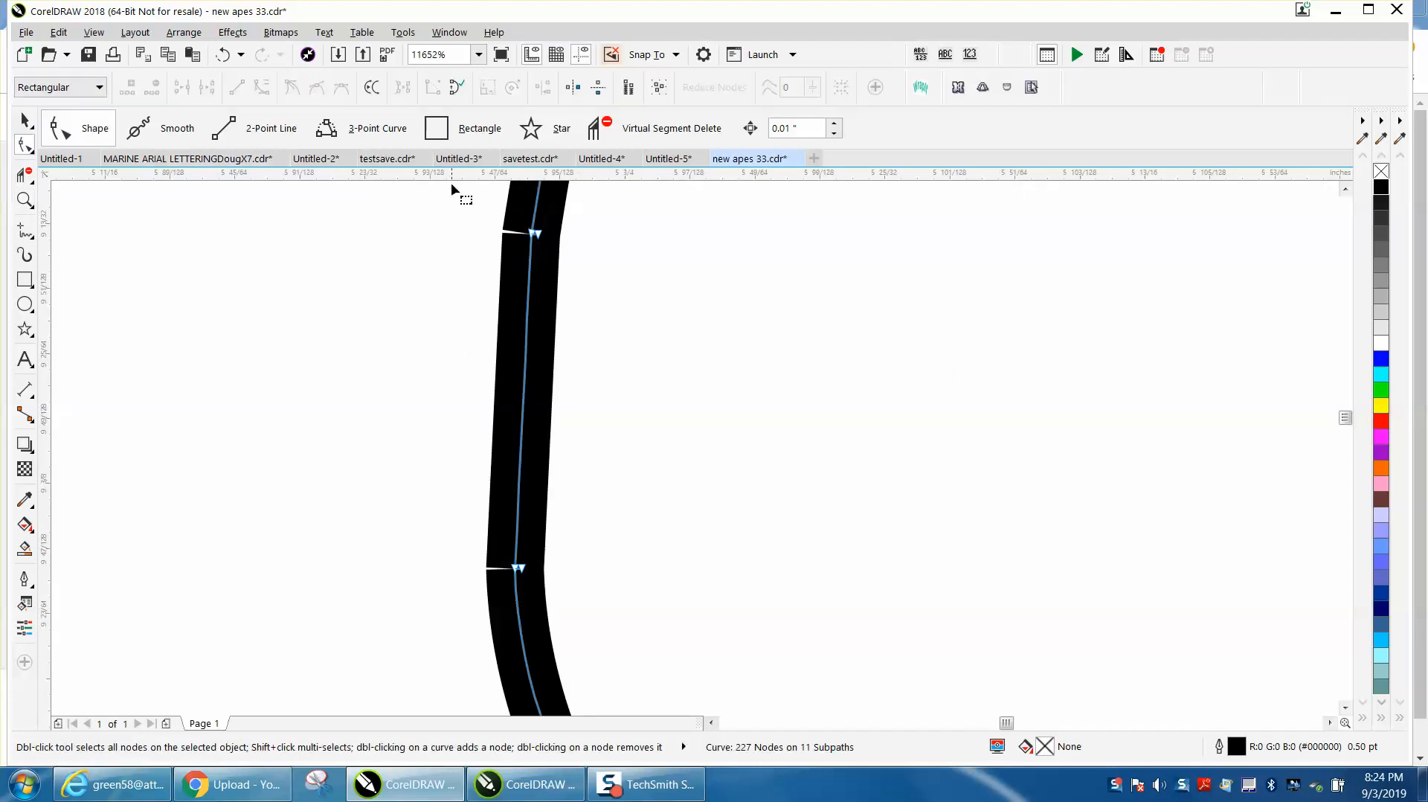
pyautogui.moveTo(449, 189)
pyautogui.mouseDown()
pyautogui.moveTo(438, 483)
pyautogui.moveTo(665, 628)
pyautogui.mouseUp()
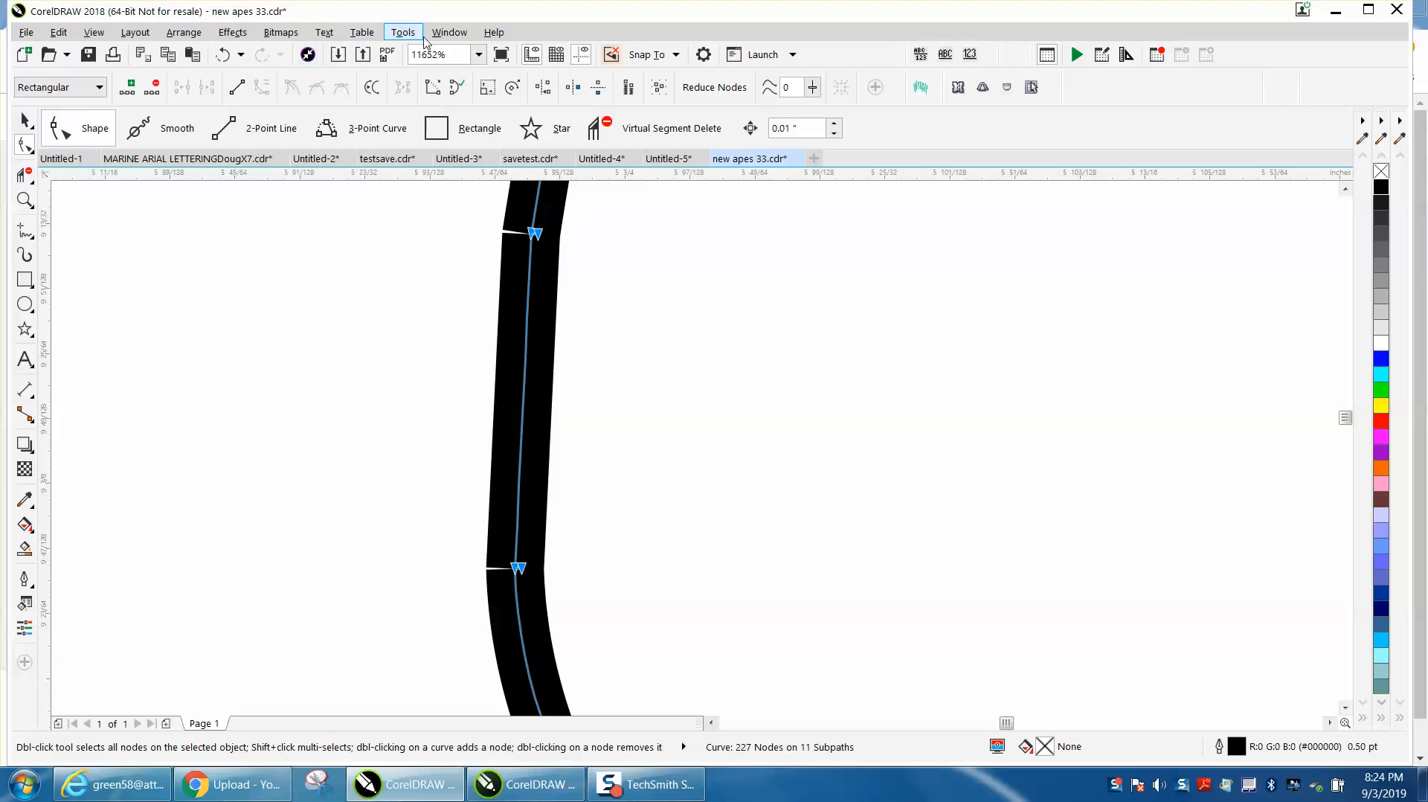
pyautogui.click(450, 32)
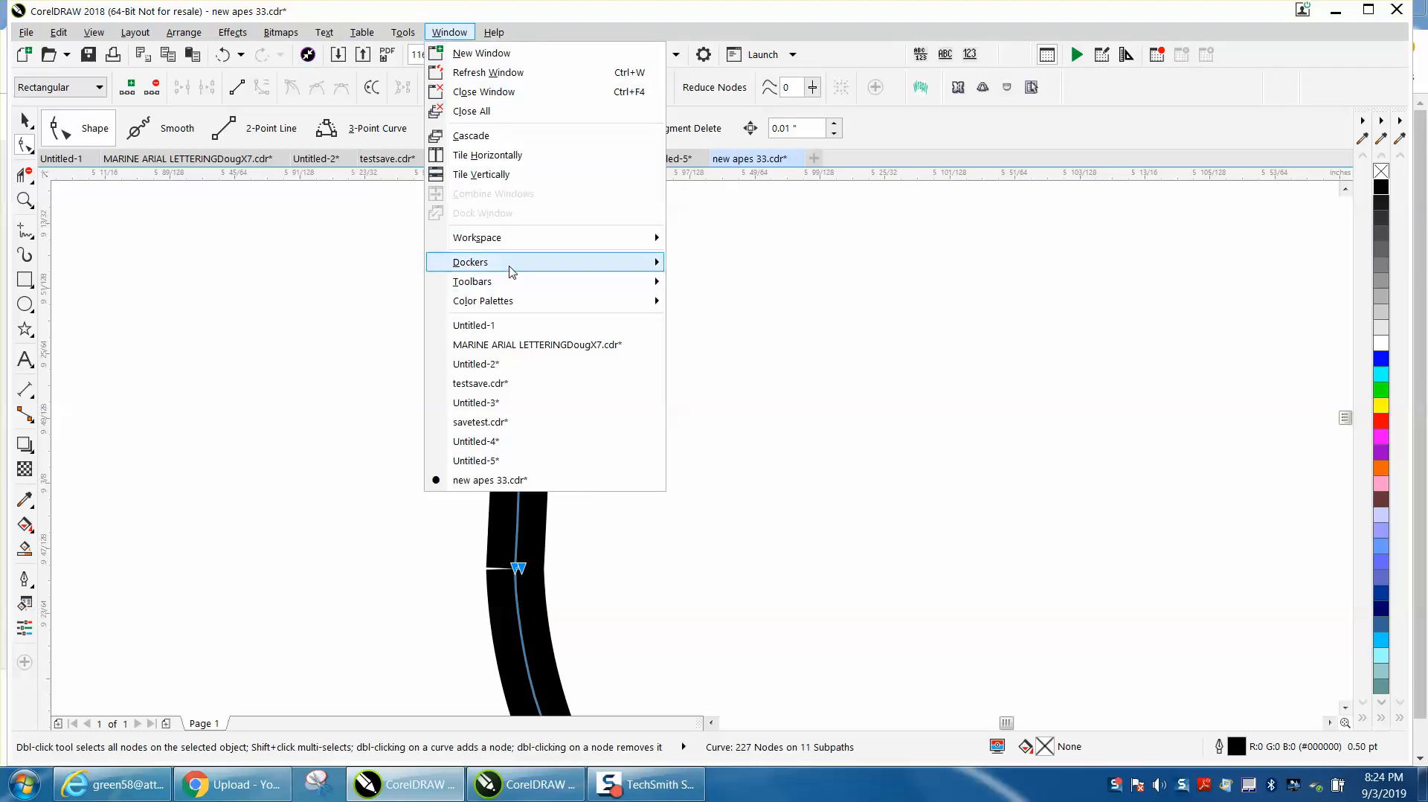
pyautogui.moveTo(510, 264)
pyautogui.click(718, 453)
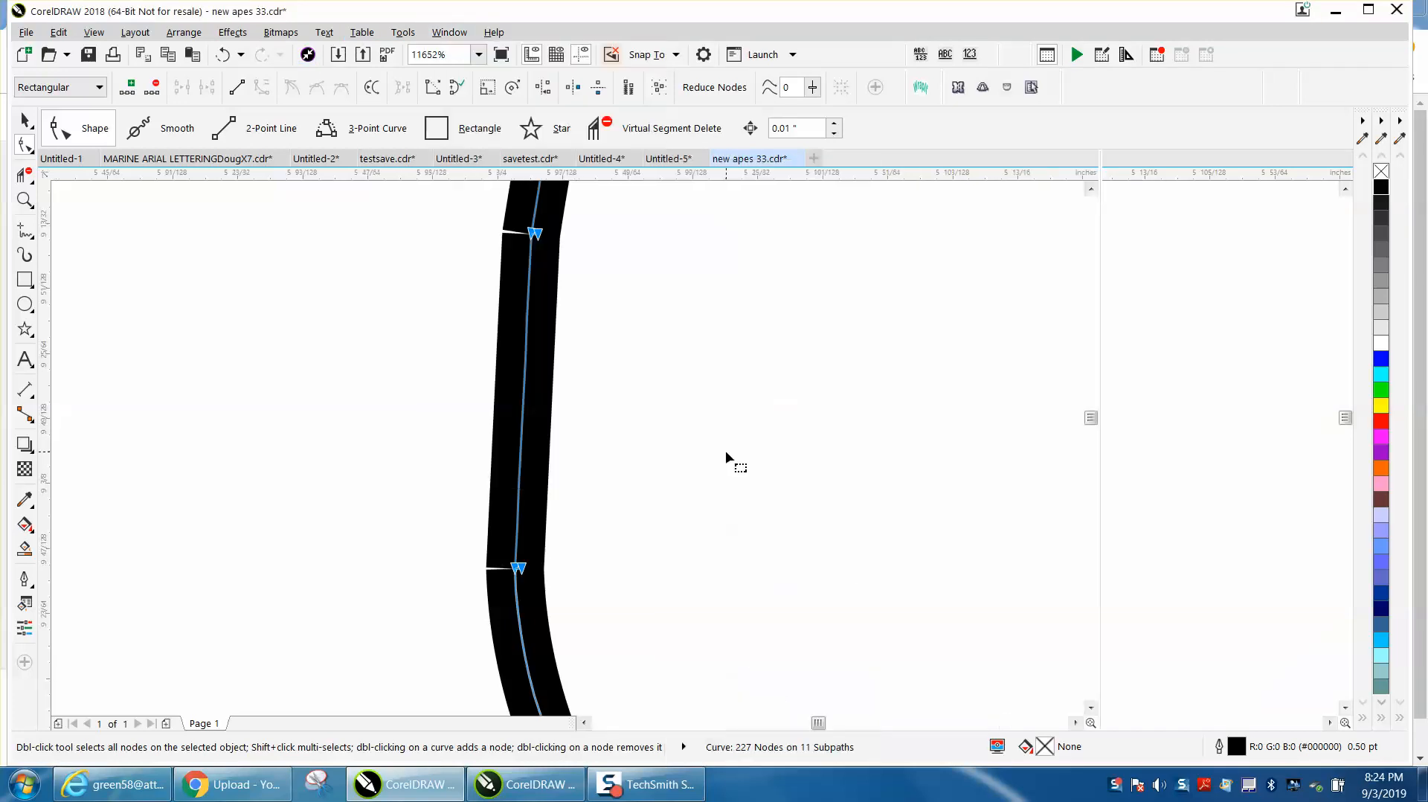
pyautogui.click(1227, 257)
pyautogui.scroll(-4, 296, 265)
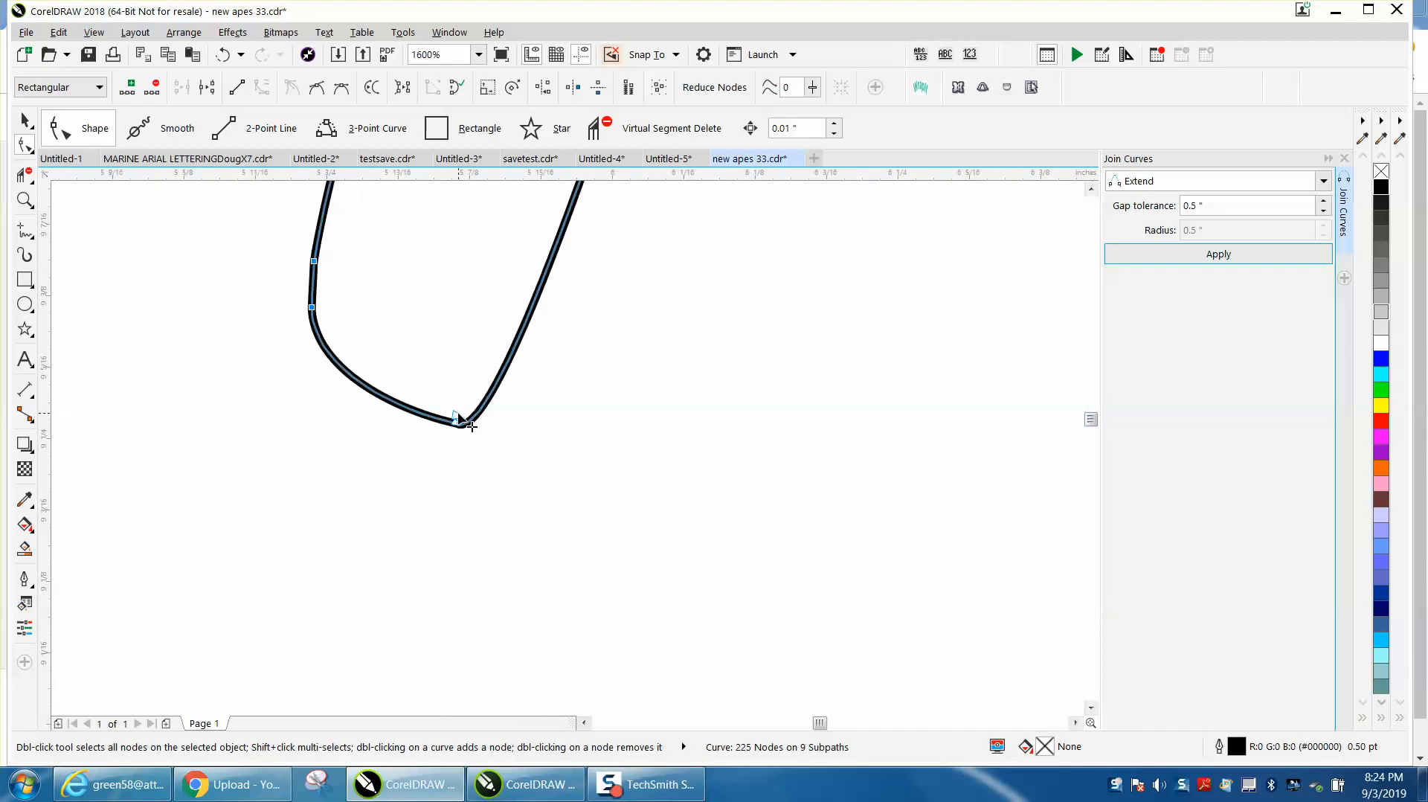
pyautogui.click(469, 425)
pyautogui.press('Delete')
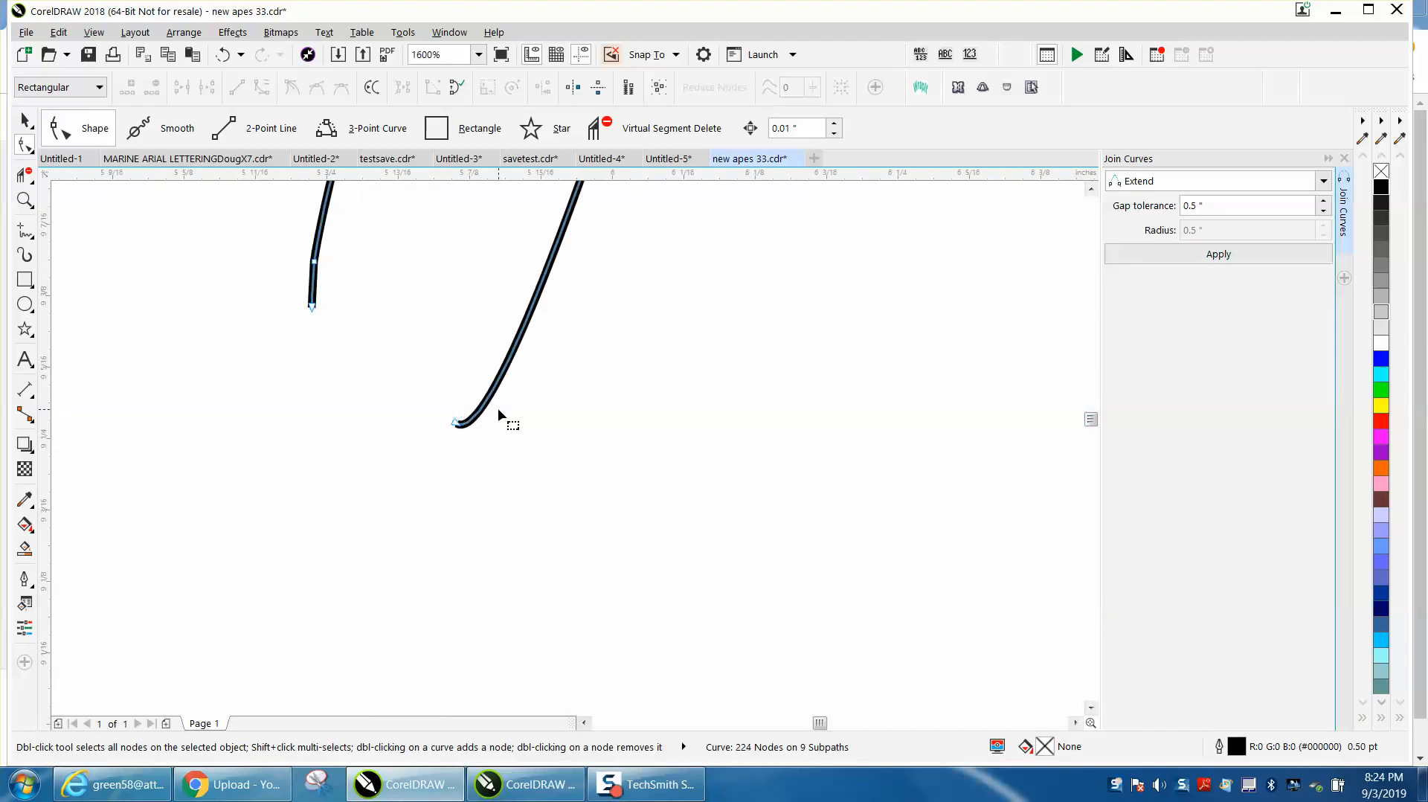
pyautogui.click(223, 55)
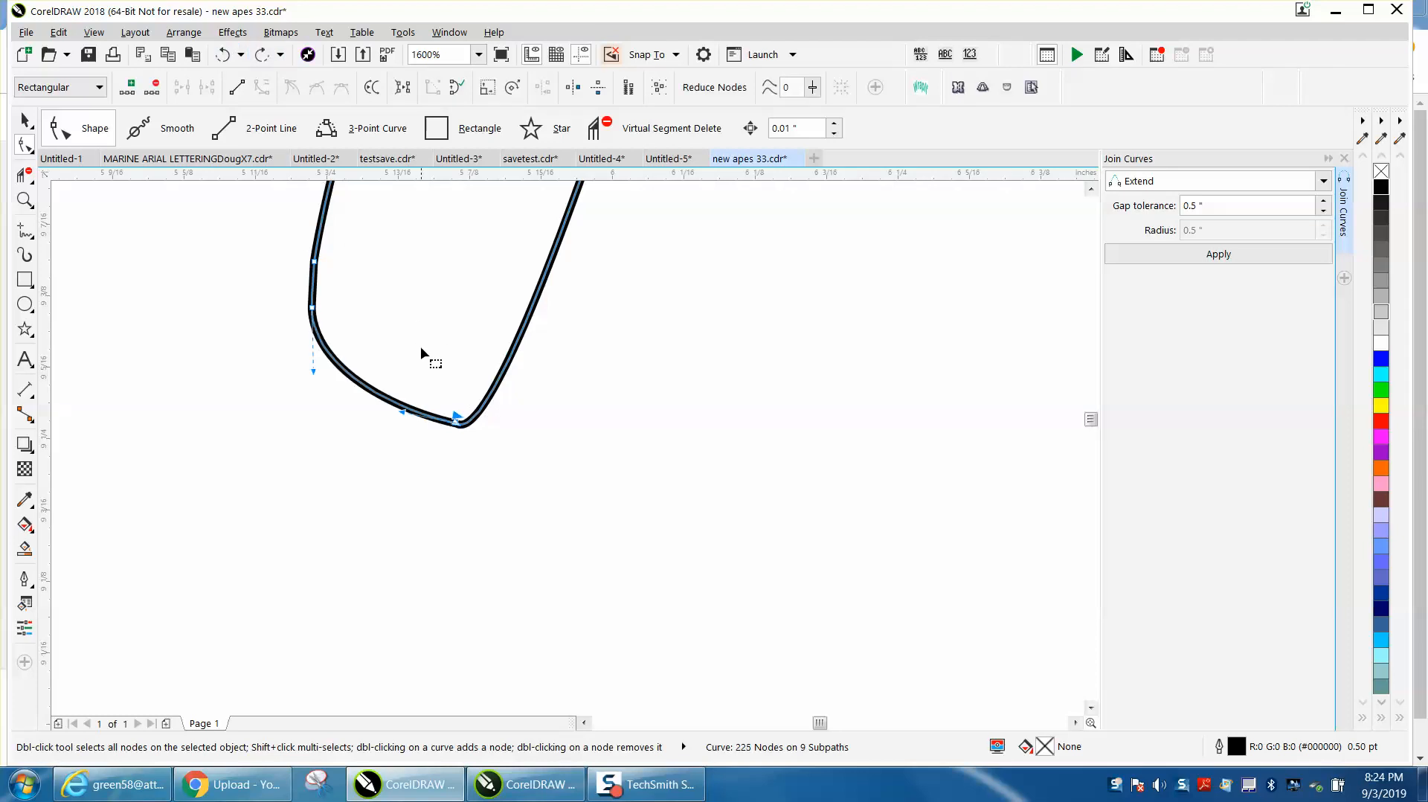
# Step: Close the break at the lowest tip of the p's foot using Join Curves with Extend and a 0.5-inch gap tolerance
pyautogui.moveTo(491, 462); pyautogui.dragTo(491, 462)
pyautogui.click(1200, 254)
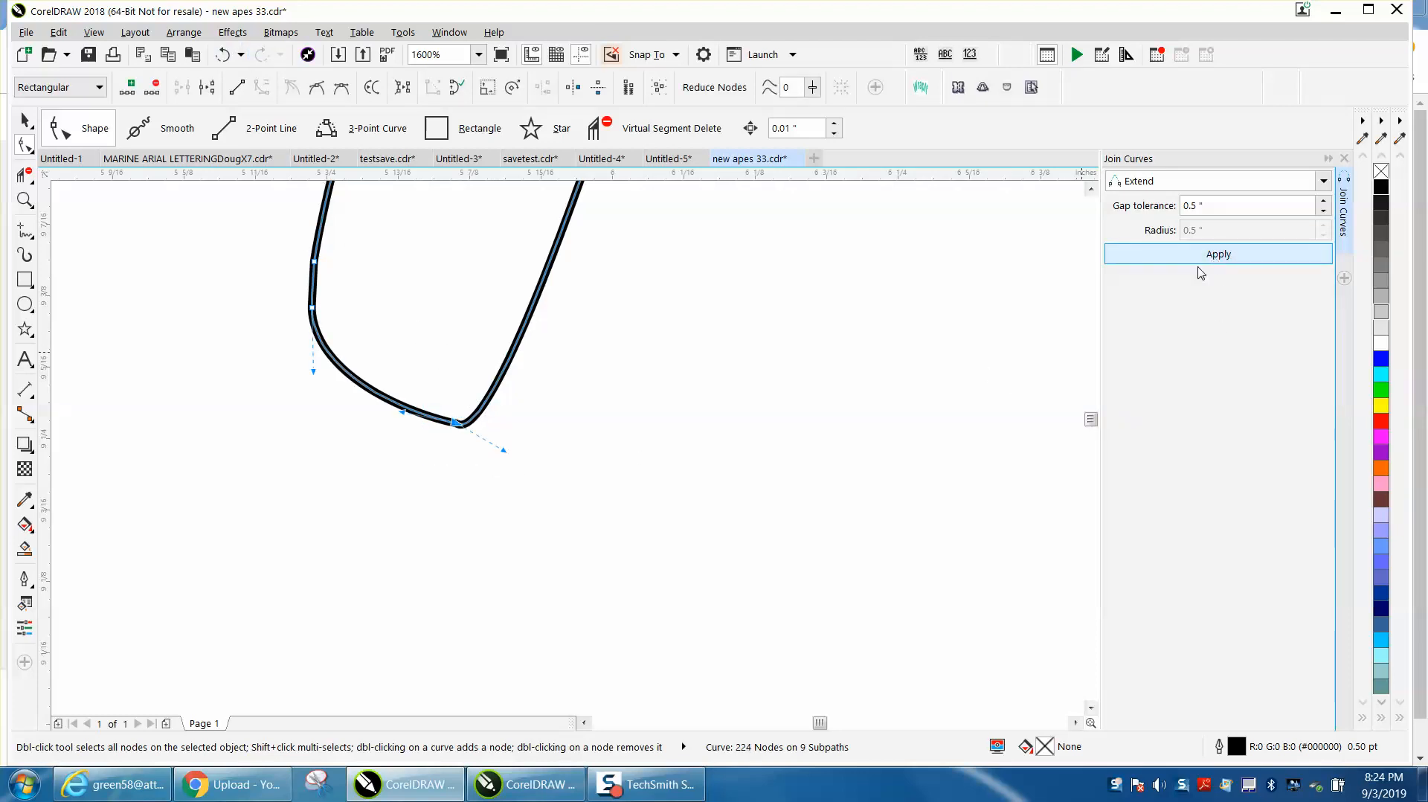
pyautogui.scroll(-2, 542, 430)
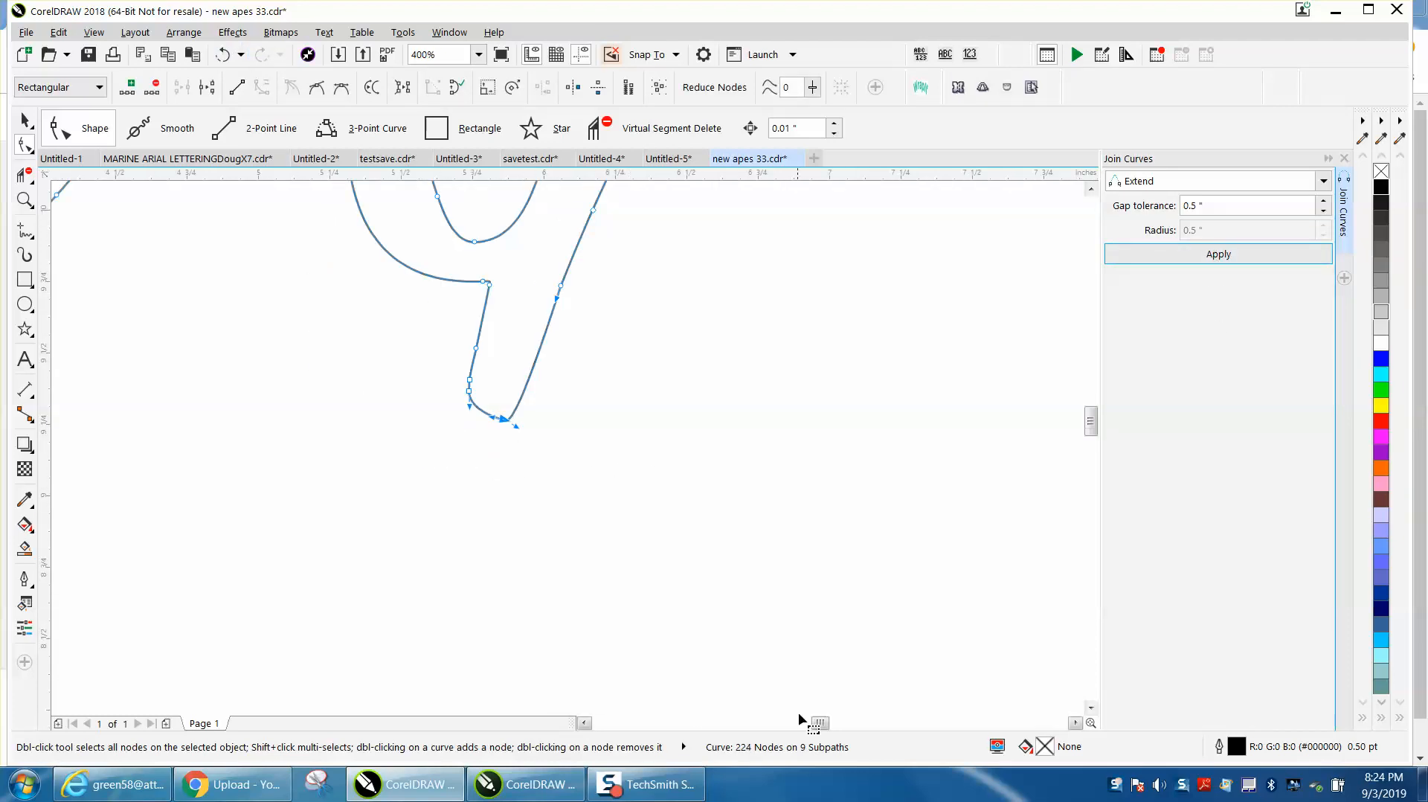
pyautogui.scroll(-2, 774, 520)
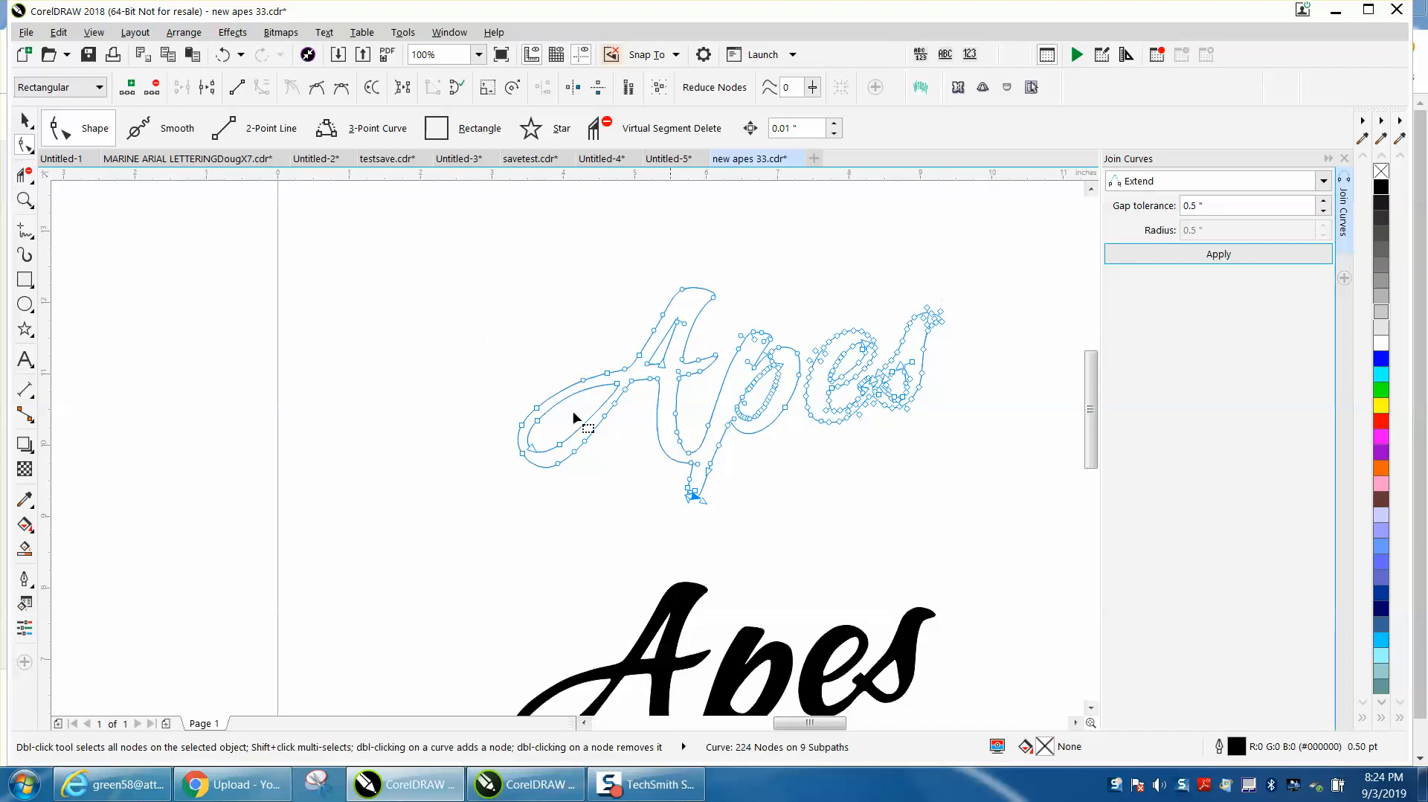
# Step: Join the open end nodes at the sharp notch between the e and the s using Join Curves with Extend
pyautogui.click(24, 199)
pyautogui.moveTo(853, 367); pyautogui.dragTo(903, 399)
pyautogui.moveTo(286, 343); pyautogui.dragTo(661, 492)
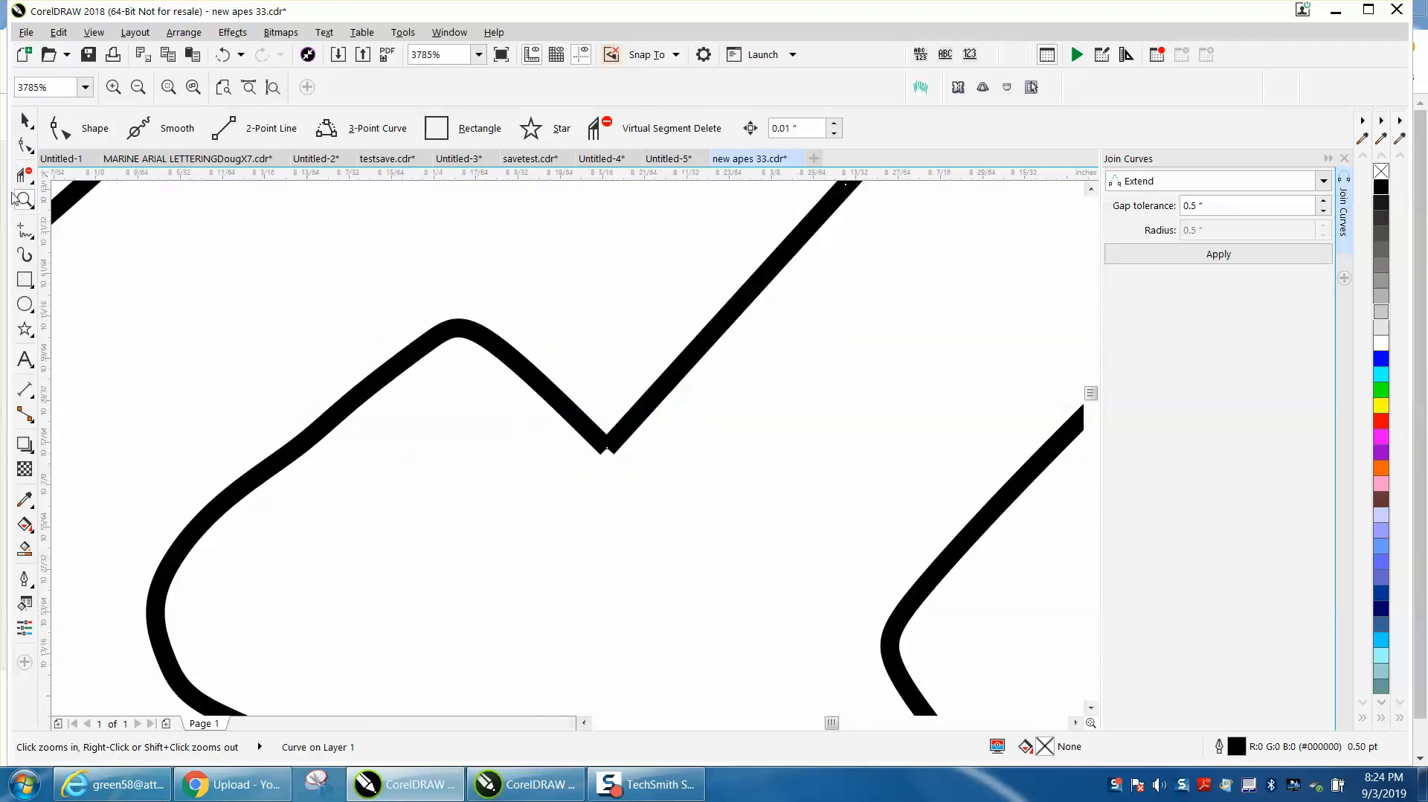
pyautogui.click(25, 145)
pyautogui.moveTo(570, 392); pyautogui.dragTo(670, 511)
pyautogui.click(1232, 256)
pyautogui.scroll(-3, 688, 265)
pyautogui.scroll(-3, 727, 283)
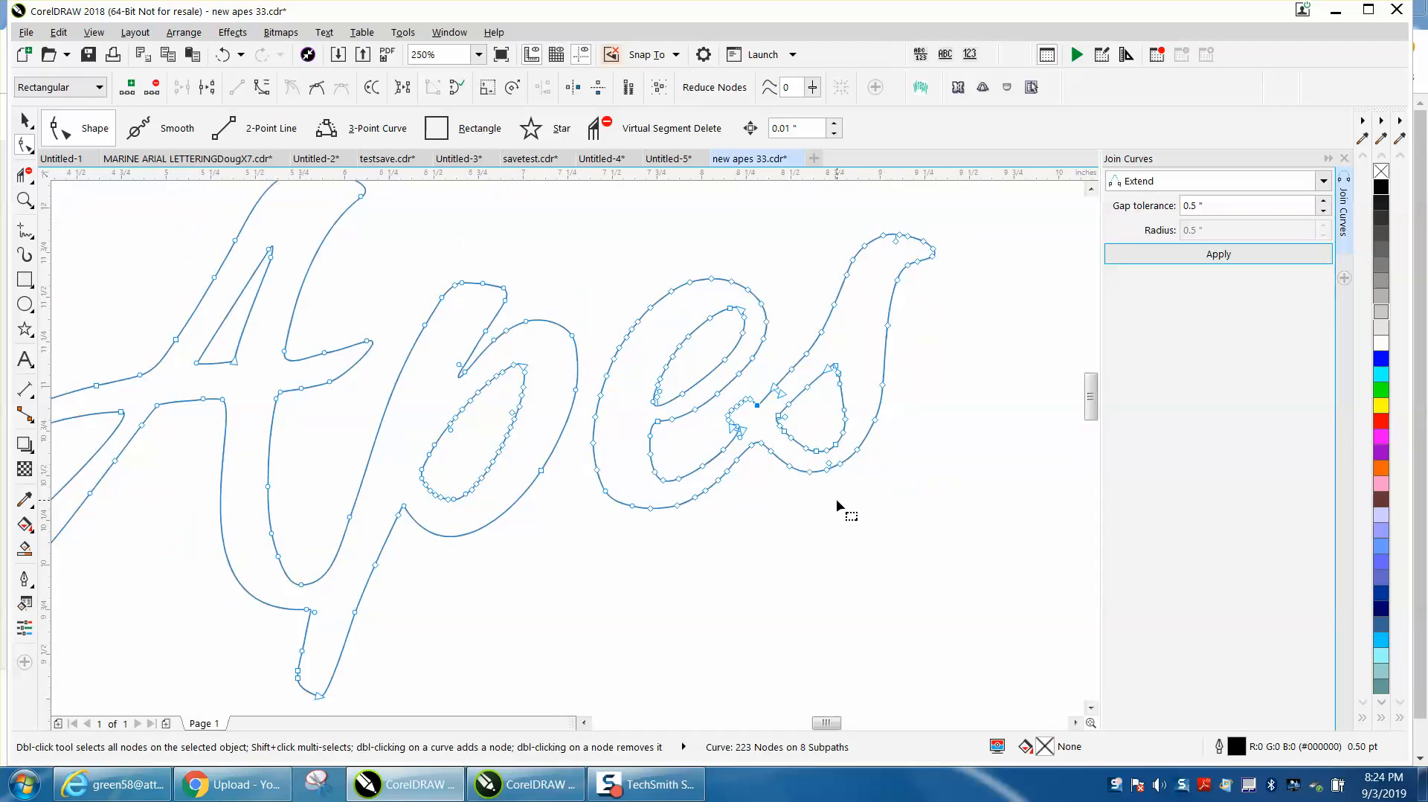
# Step: Examine the inner loop of the p and the diagonal stroke of the s for remaining open nodes
pyautogui.click(25, 199)
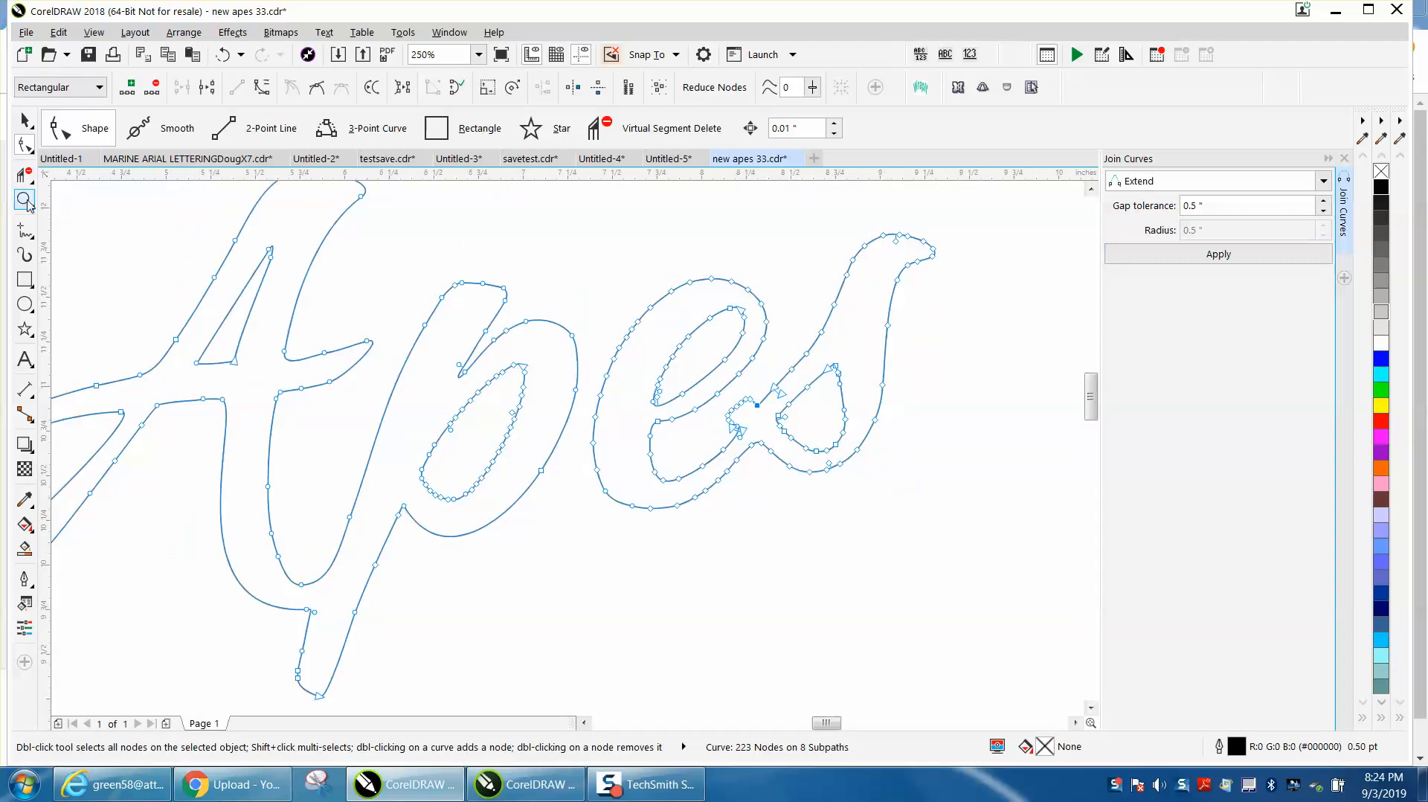
pyautogui.moveTo(434, 347); pyautogui.dragTo(563, 415)
pyautogui.press('F10')
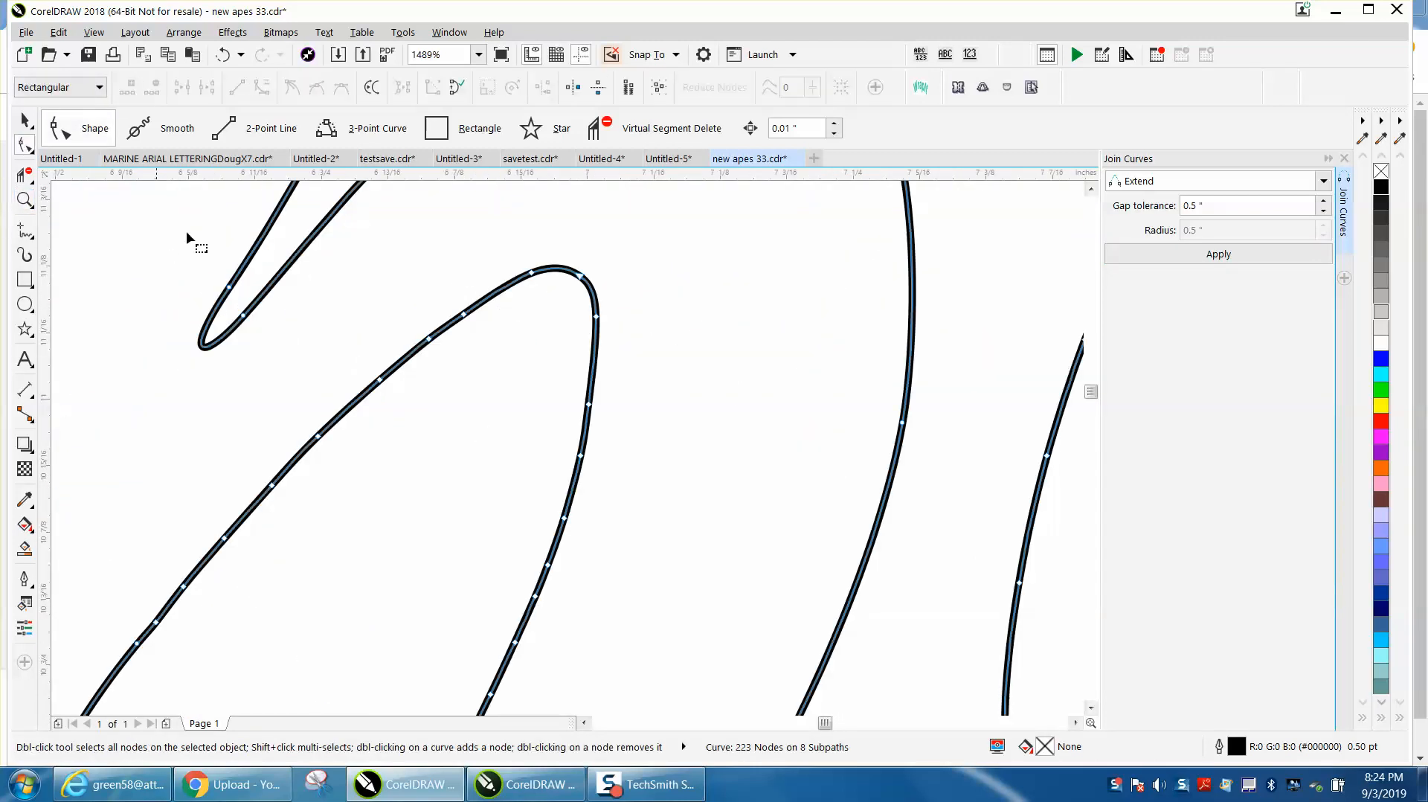
pyautogui.scroll(-3, 286, 307)
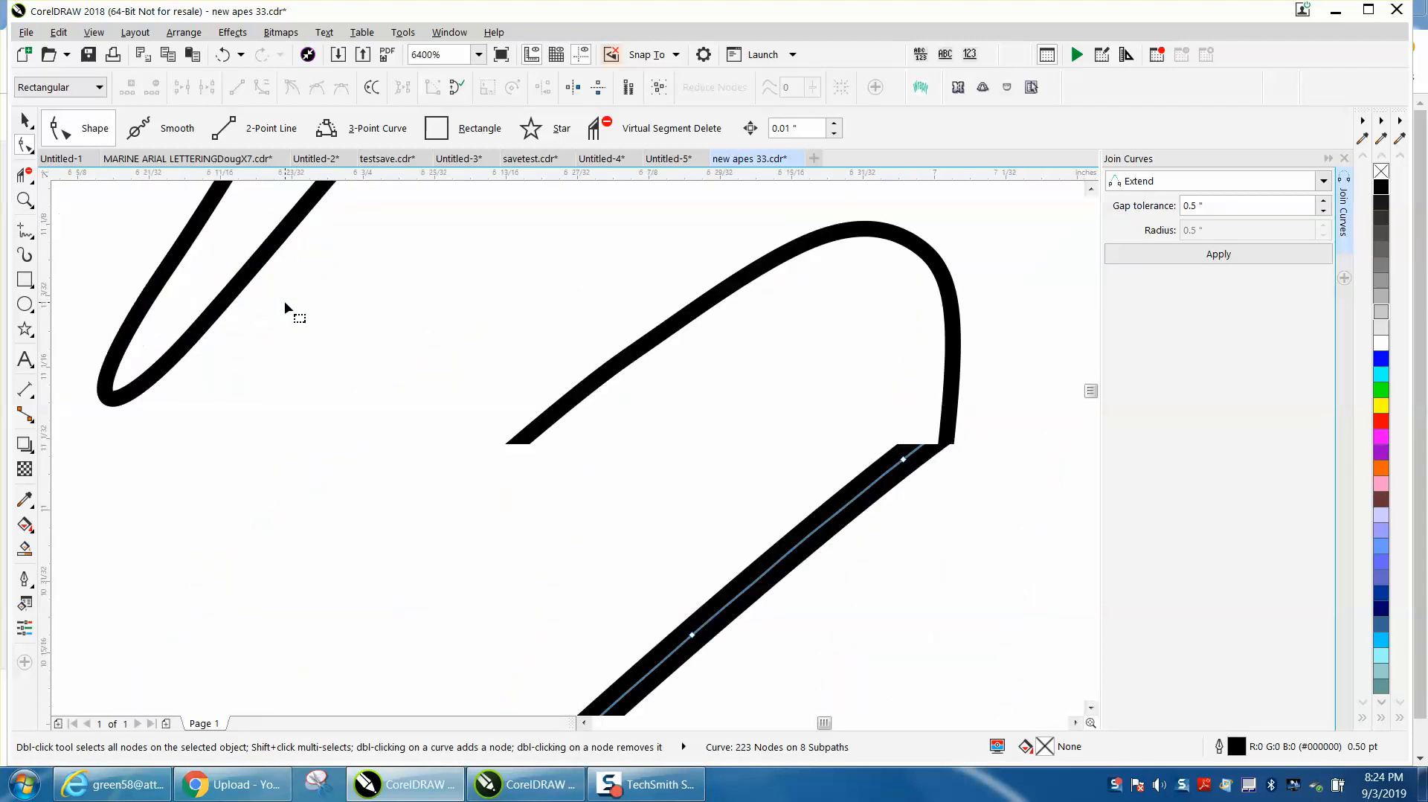
pyautogui.scroll(-2, 286, 307)
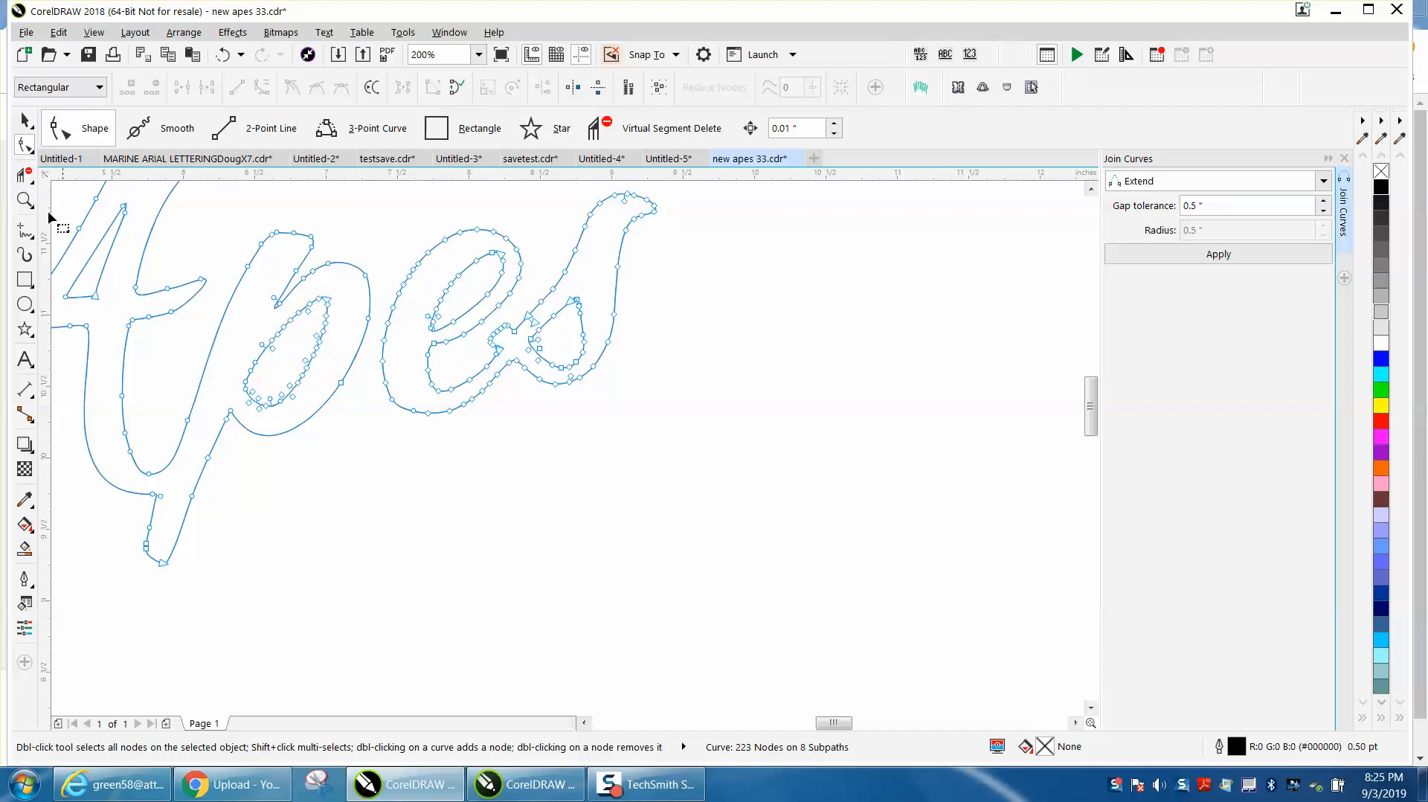
pyautogui.click(25, 199)
pyautogui.moveTo(541, 326); pyautogui.dragTo(542, 323)
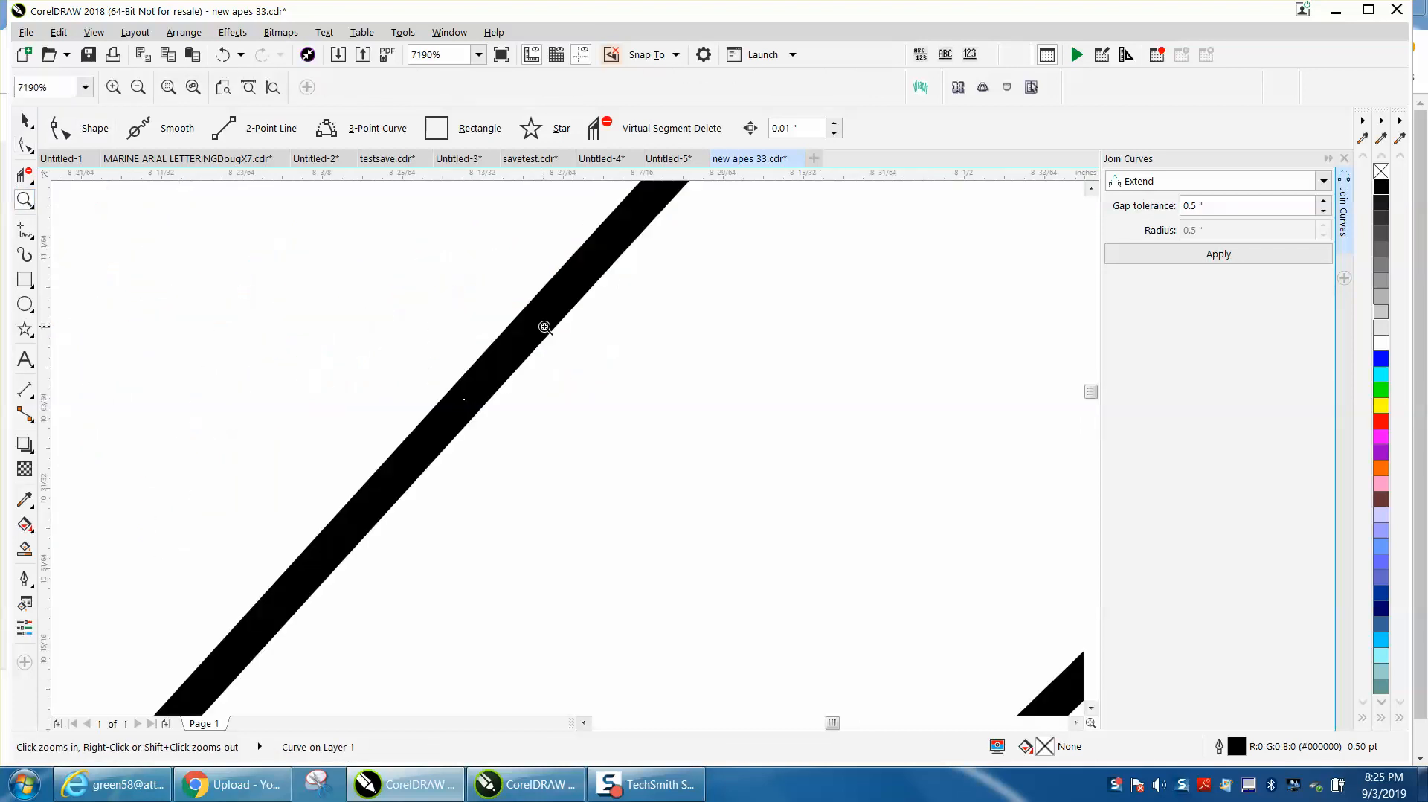
pyautogui.moveTo(435, 355); pyautogui.dragTo(556, 433)
pyautogui.scroll(-7, 525, 408)
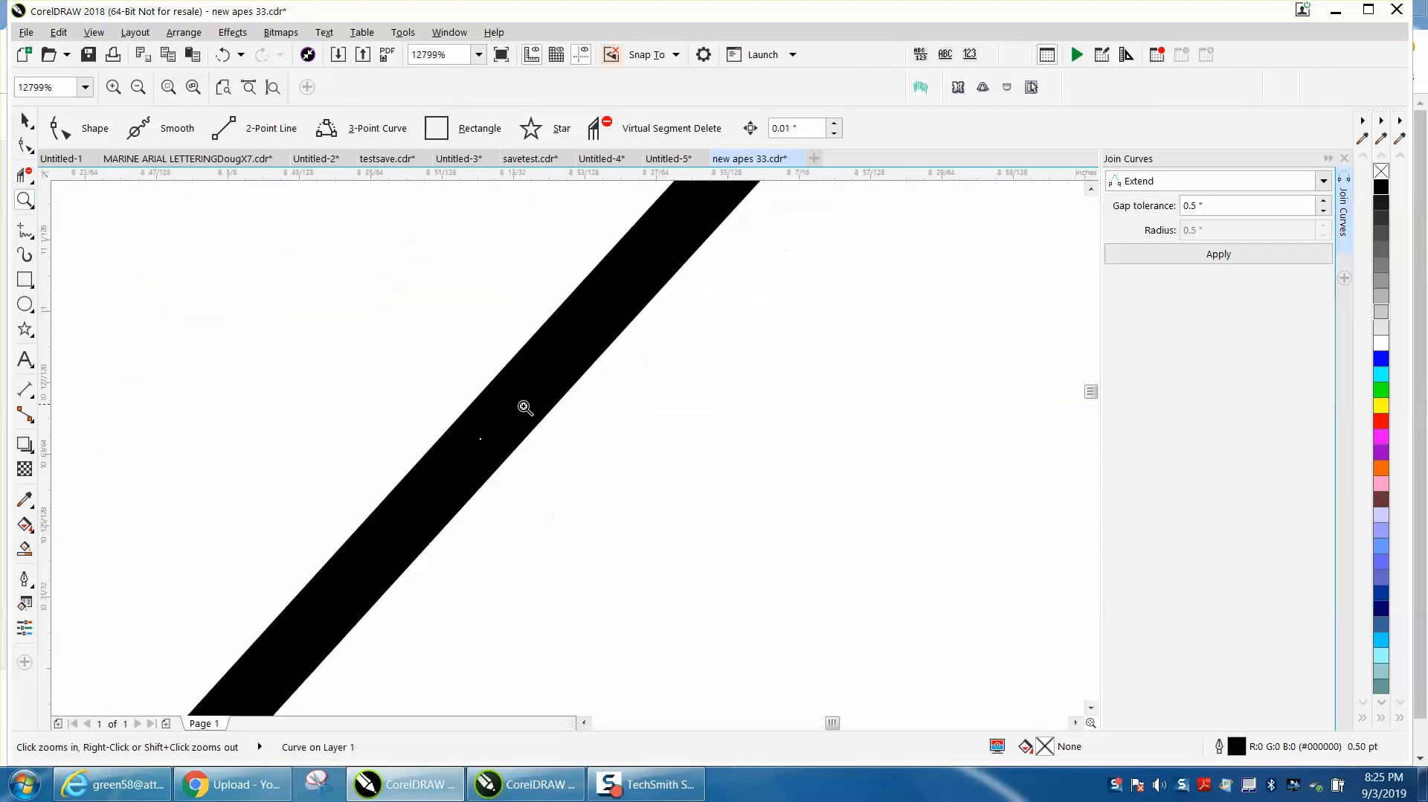
pyautogui.scroll(-2, 536, 405)
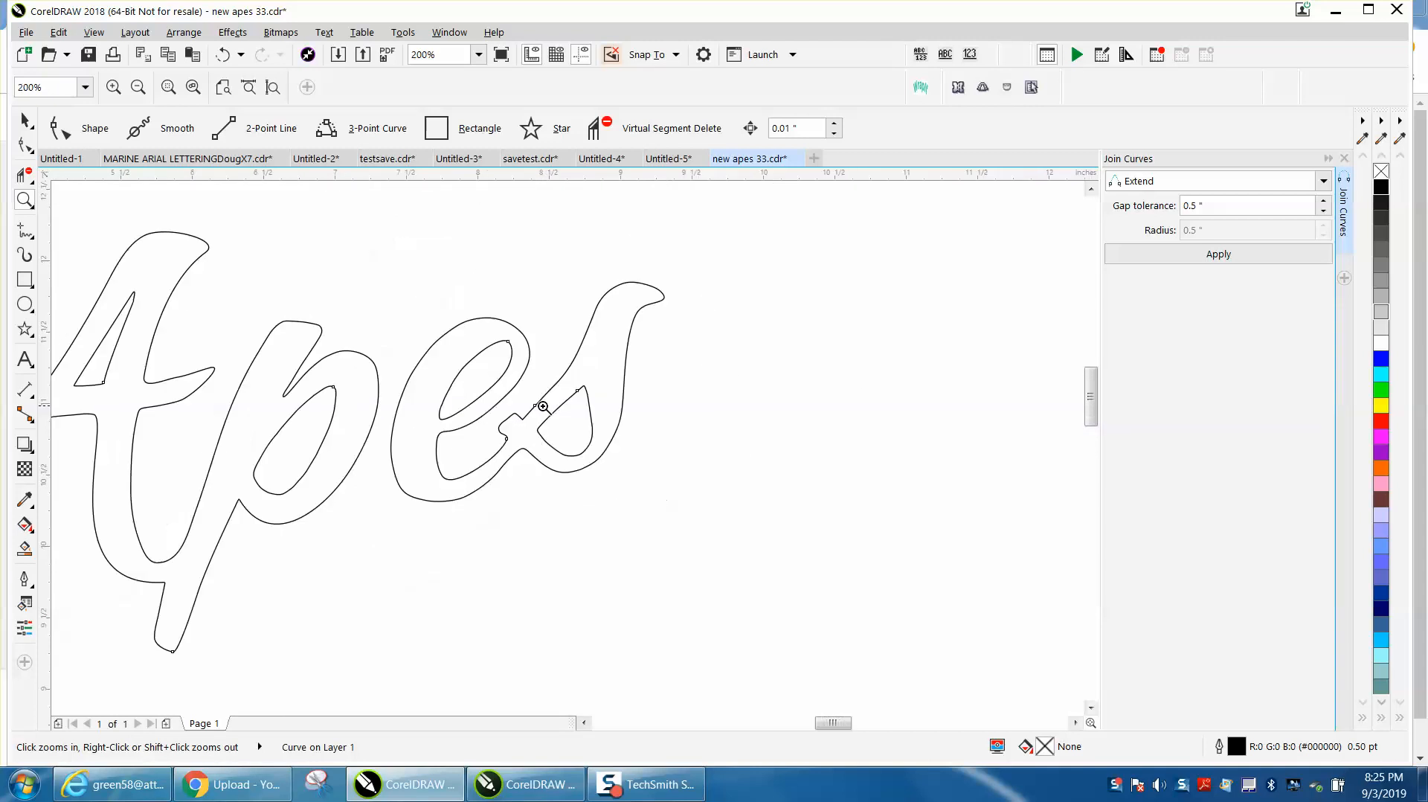
pyautogui.click(24, 120)
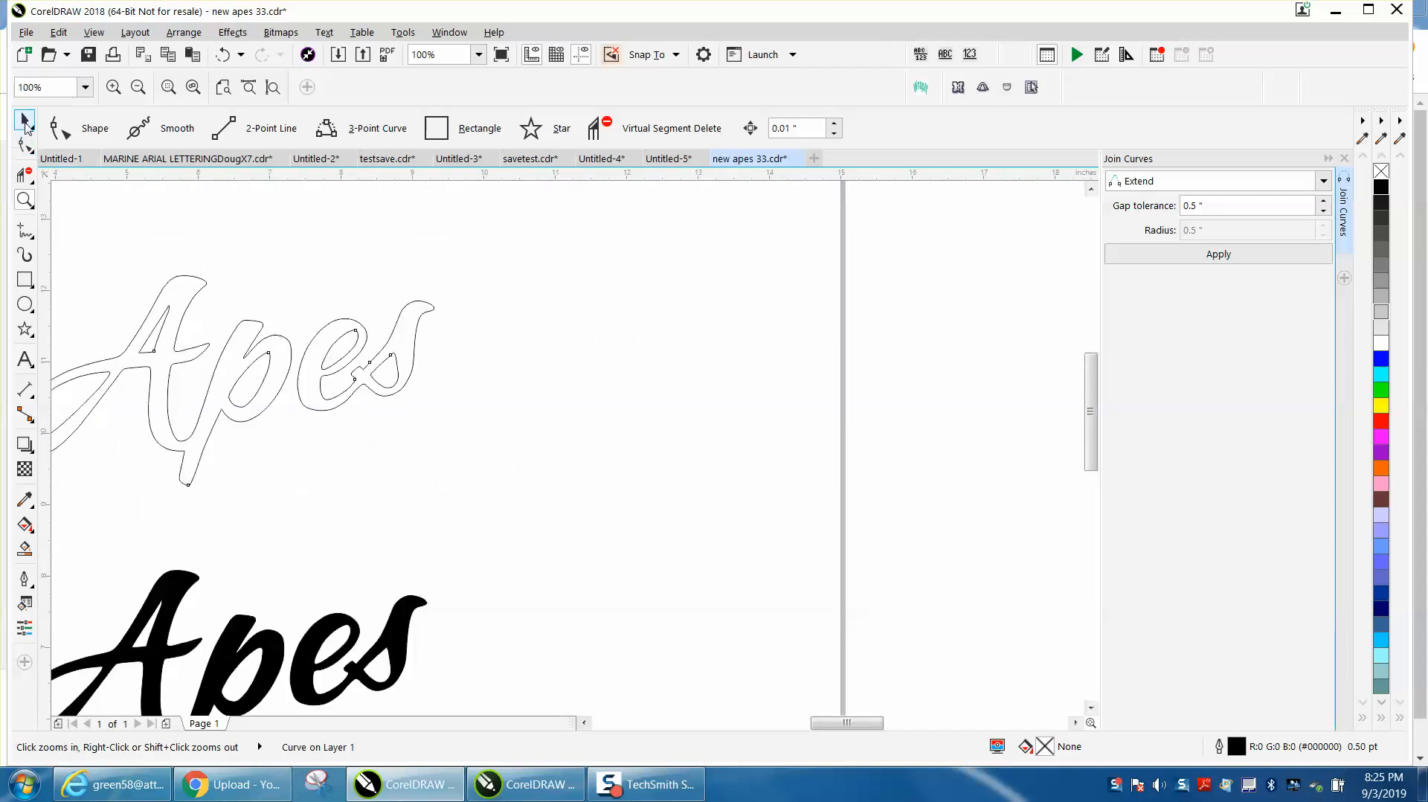
# Step: Move the upper Apes outline to clear space farther right and break its curve apart
pyautogui.moveTo(225, 378); pyautogui.dragTo(468, 375)
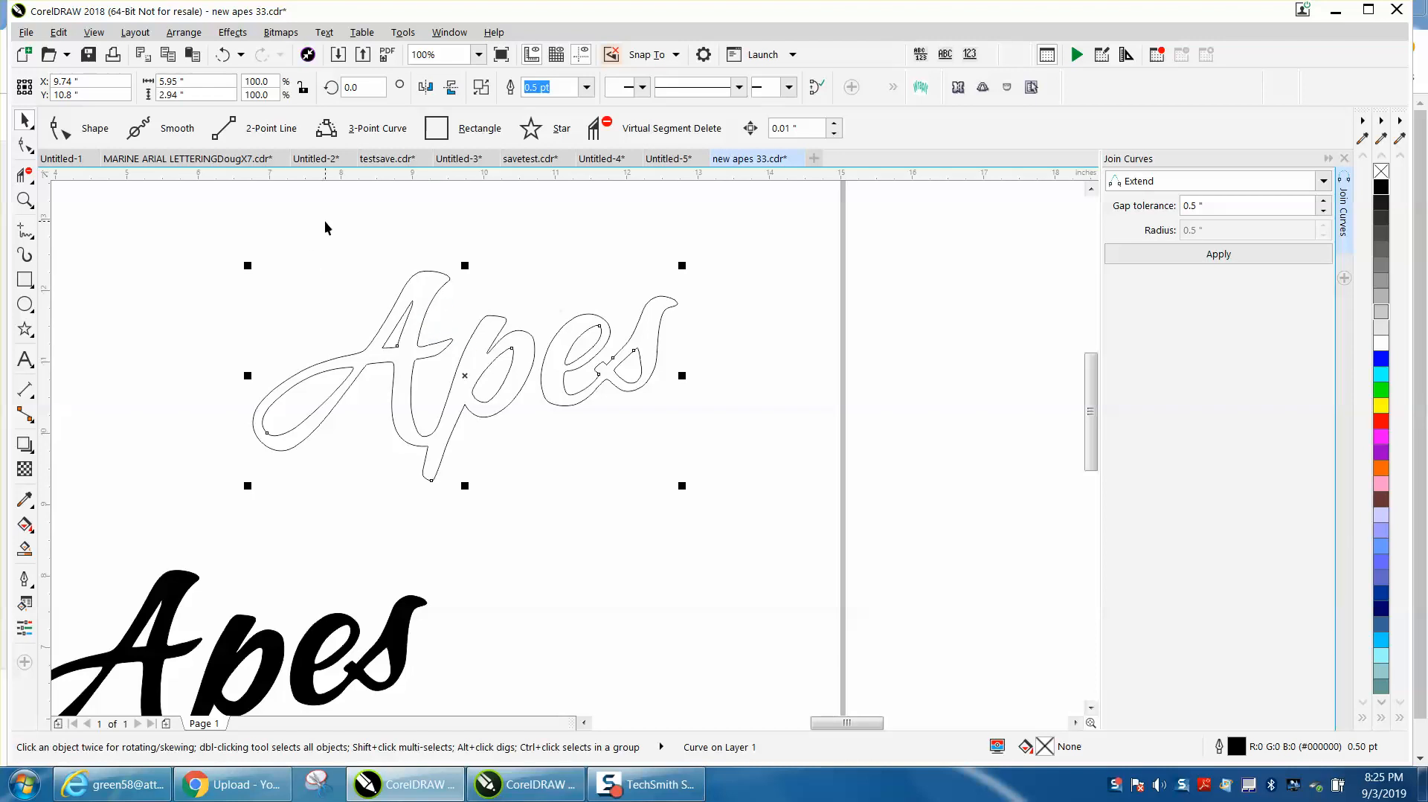
pyautogui.click(187, 37)
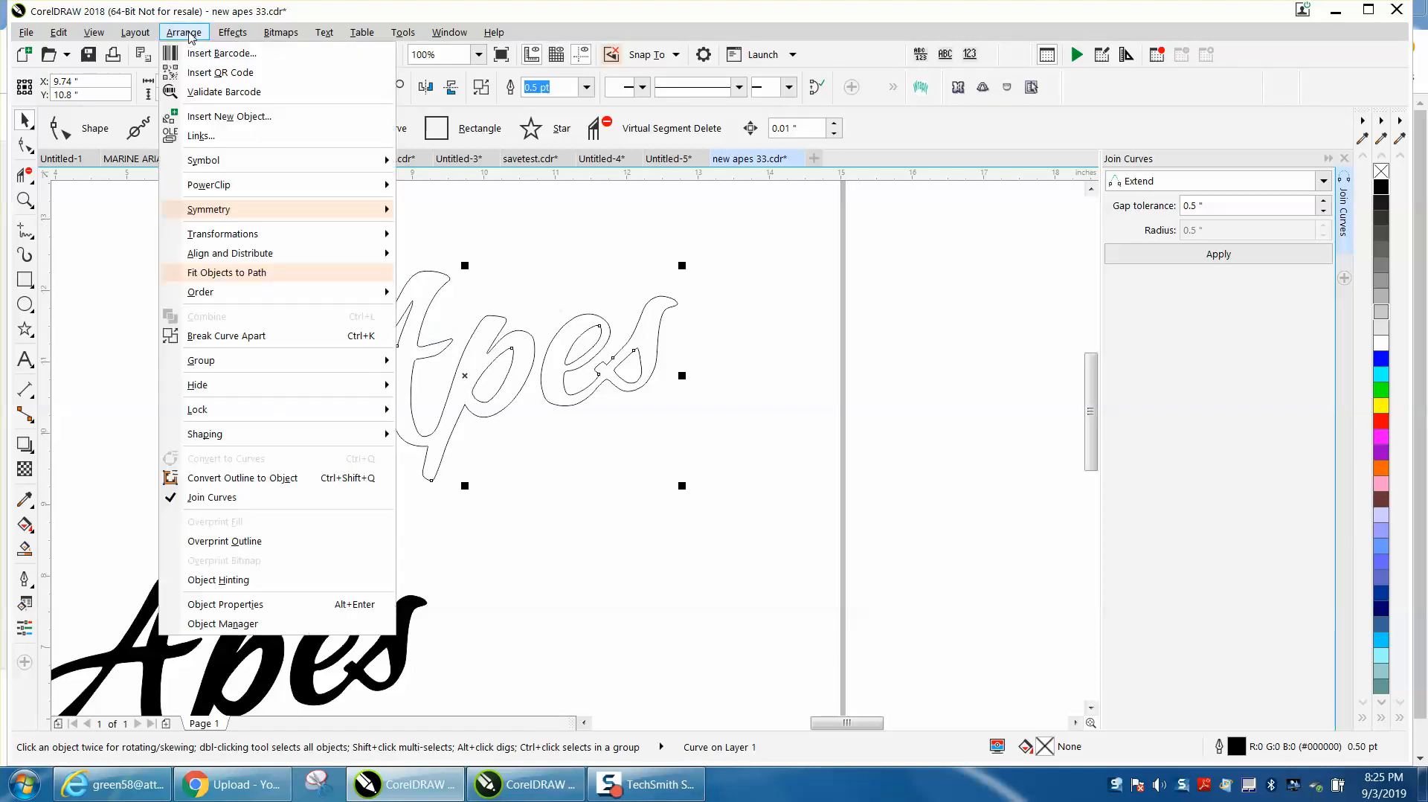
pyautogui.click(244, 341)
# Step: Combine all the separated Apes curves into one curve, then test it with a black fill and undo the fill
pyautogui.moveTo(215, 232); pyautogui.dragTo(765, 506)
pyautogui.click(184, 32)
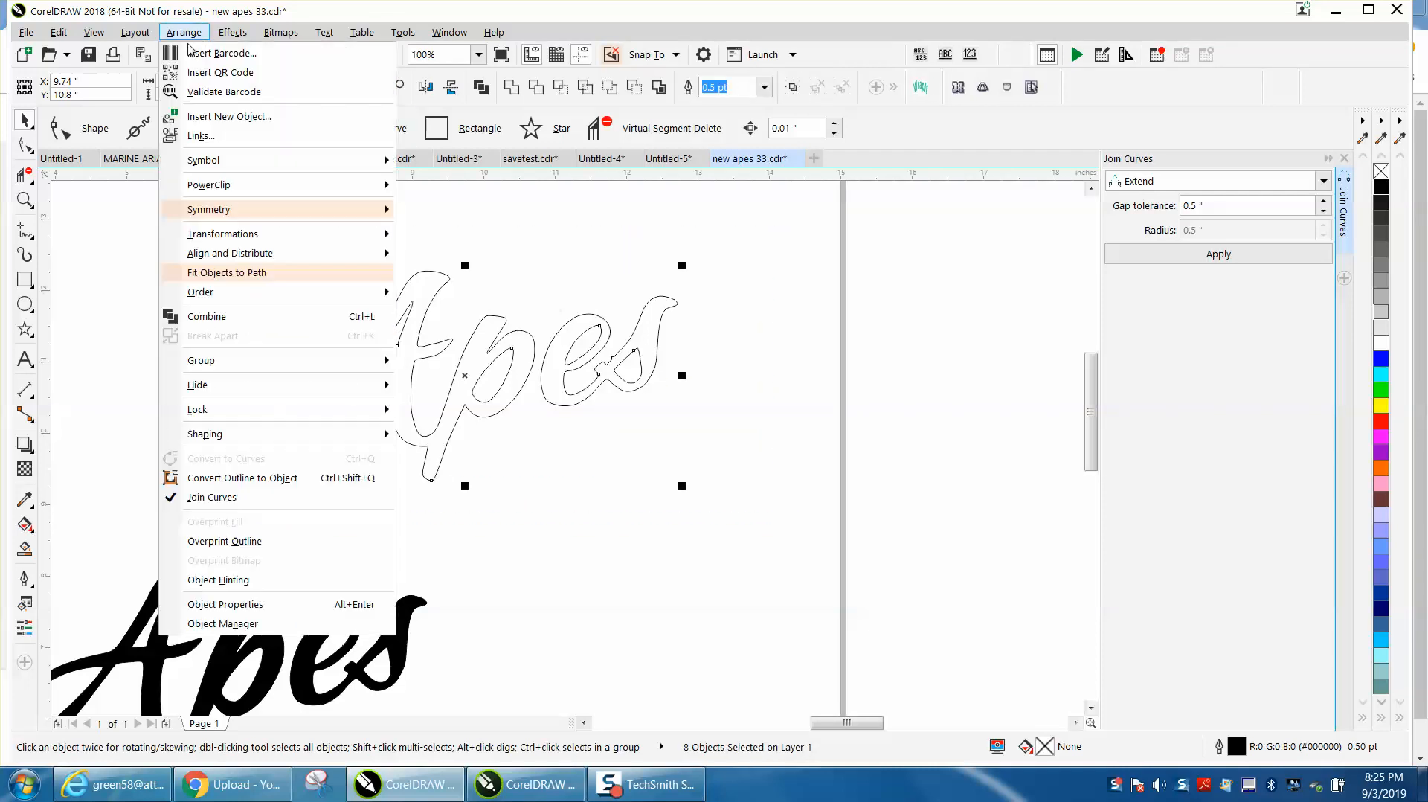
pyautogui.click(218, 316)
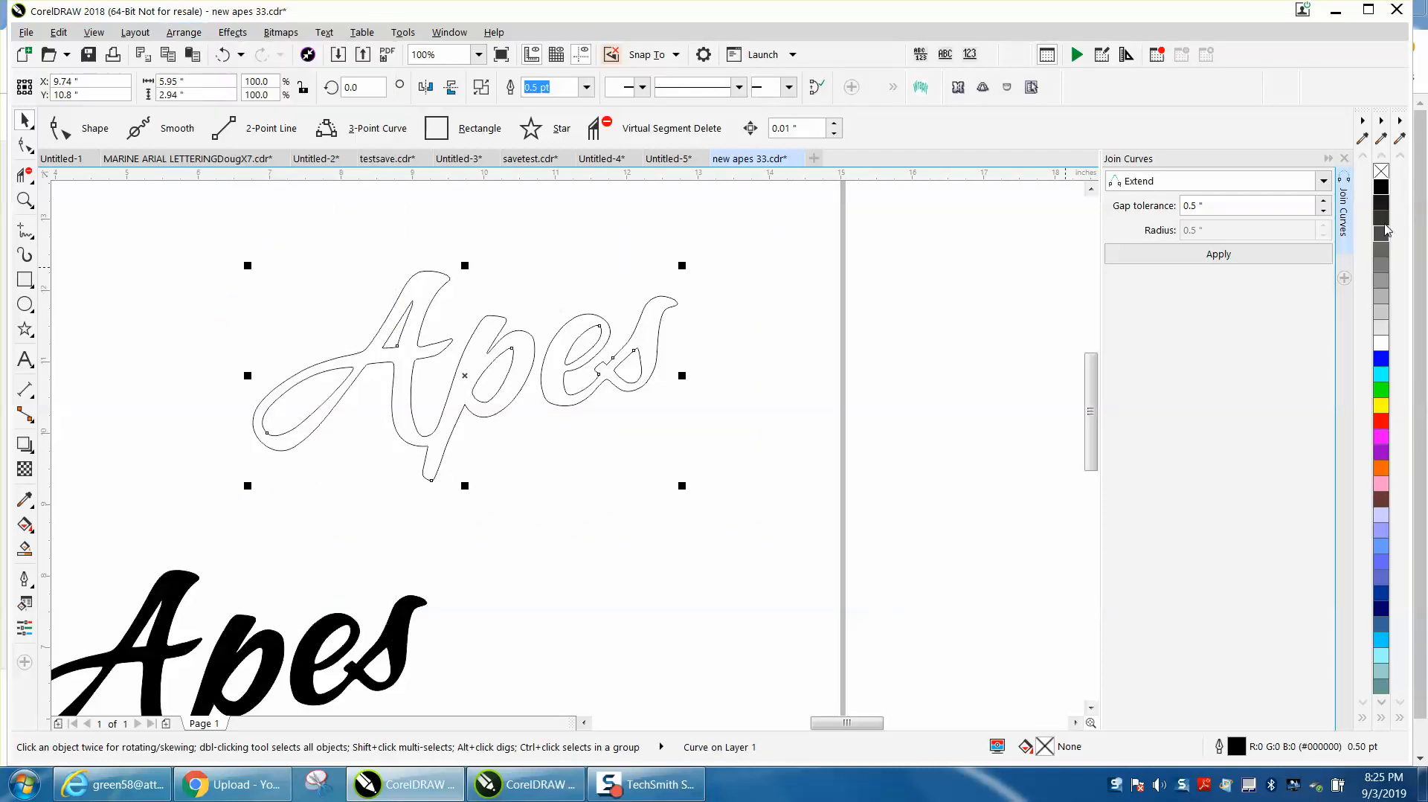
pyautogui.click(1381, 188)
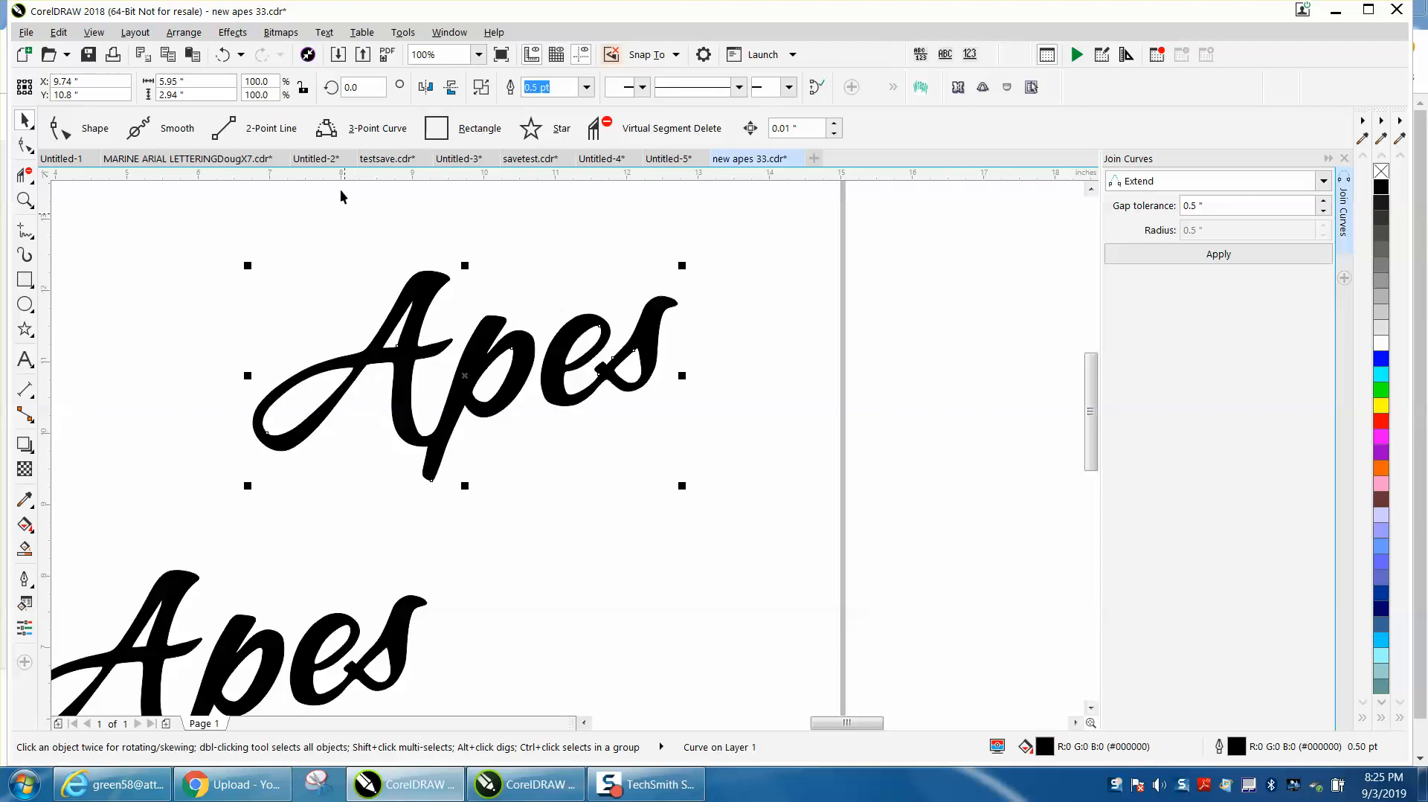
pyautogui.click(222, 55)
# Step: Move the combined Apes outline off the page, just beyond its right edge
pyautogui.scroll(-1, 588, 368)
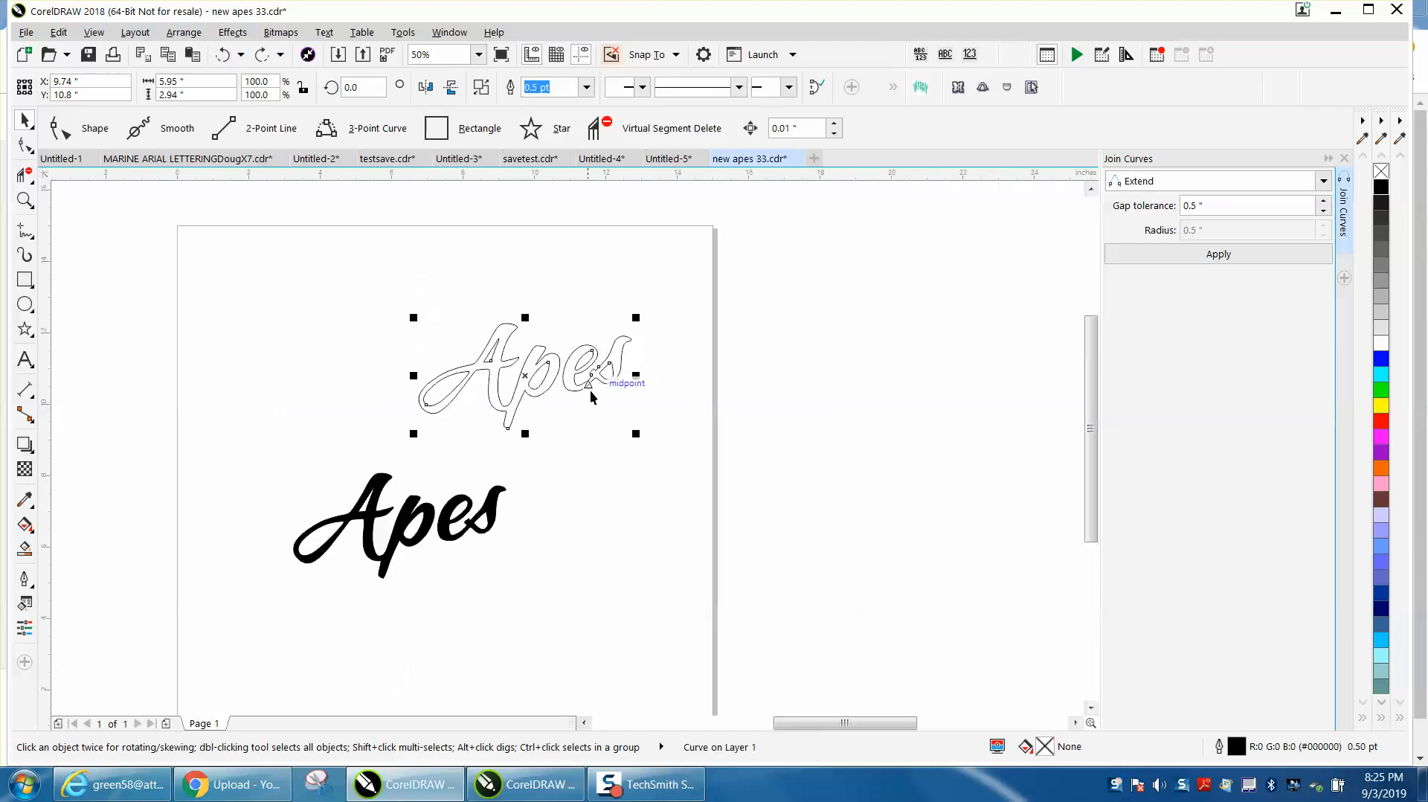
pyautogui.moveTo(527, 376); pyautogui.dragTo(828, 387)
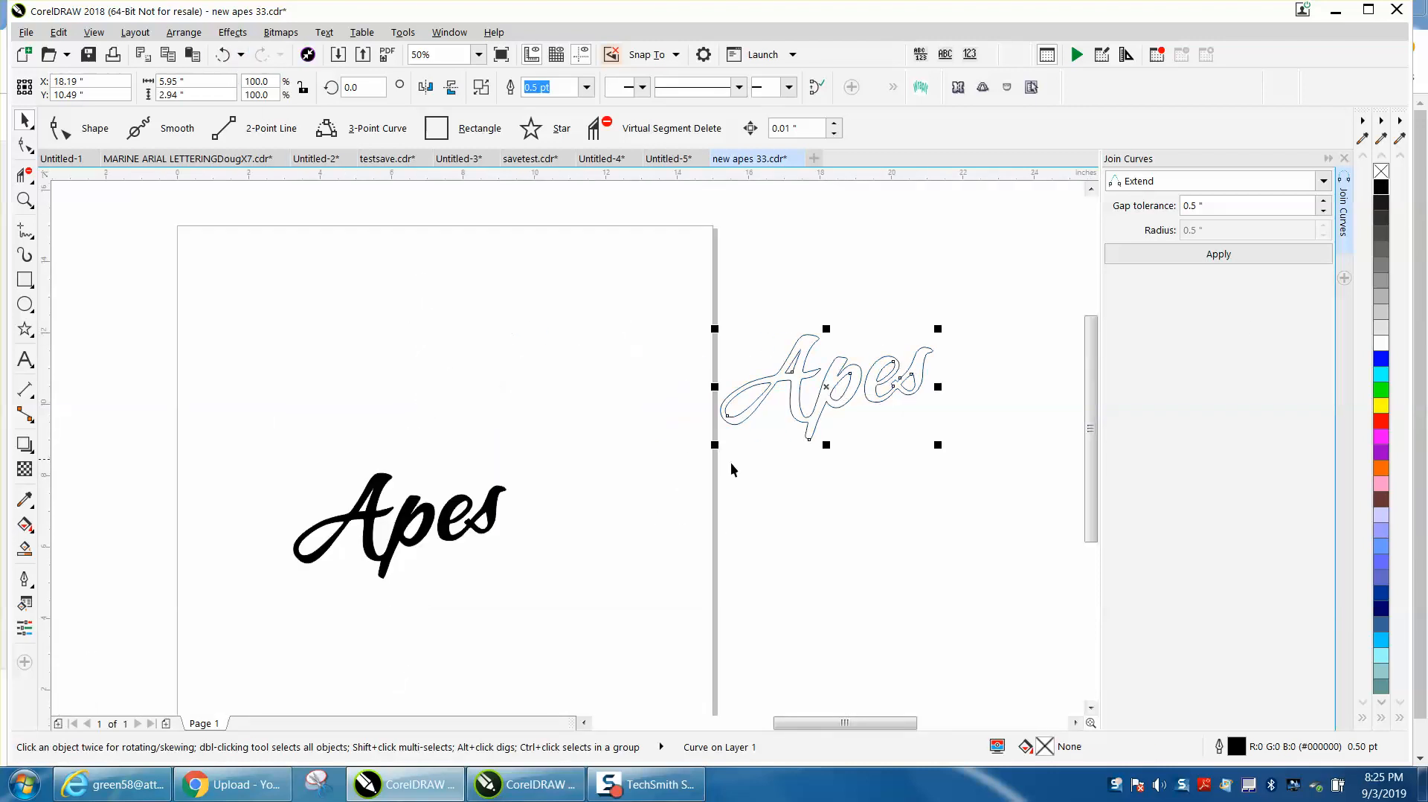
pyautogui.click(25, 548)
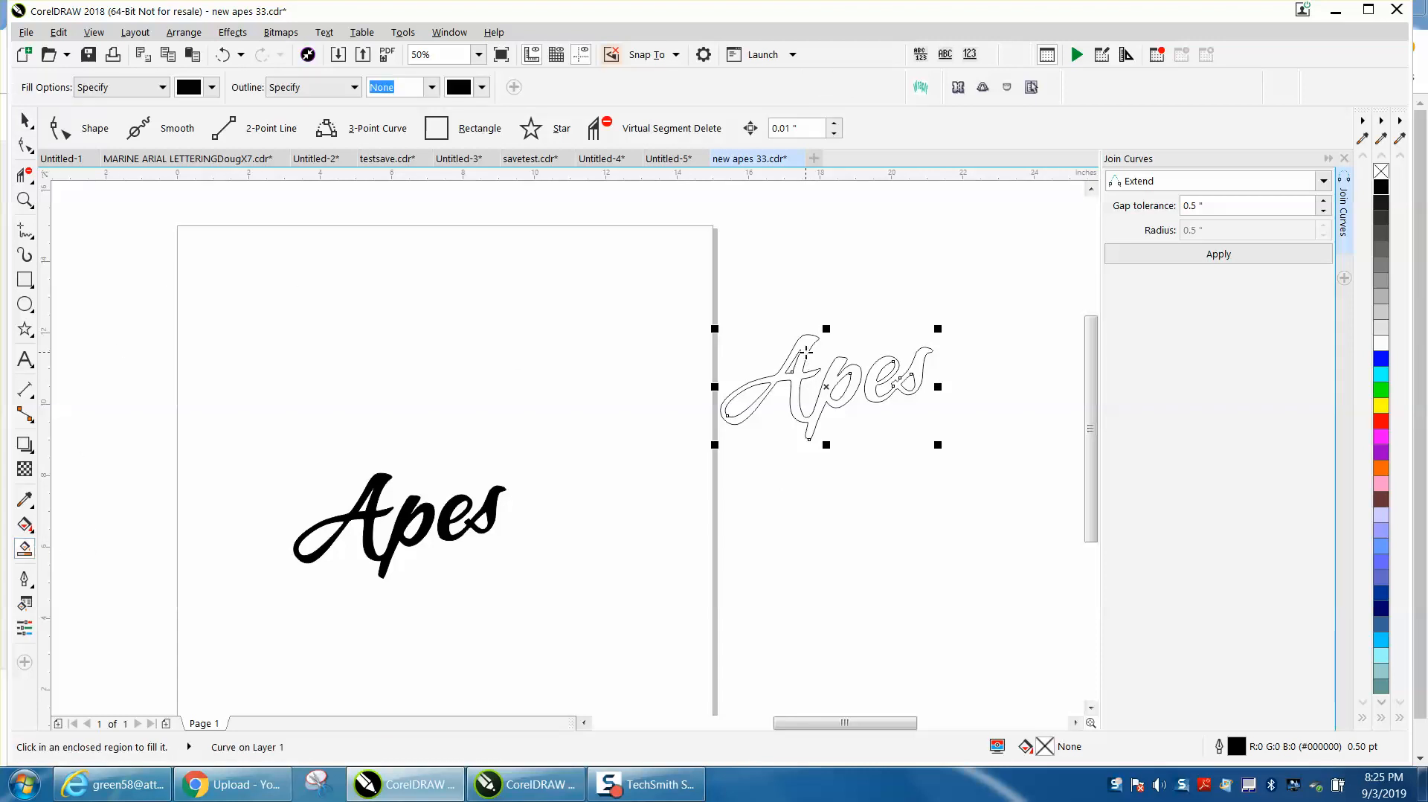
pyautogui.click(25, 120)
pyautogui.moveTo(687, 297); pyautogui.dragTo(998, 467)
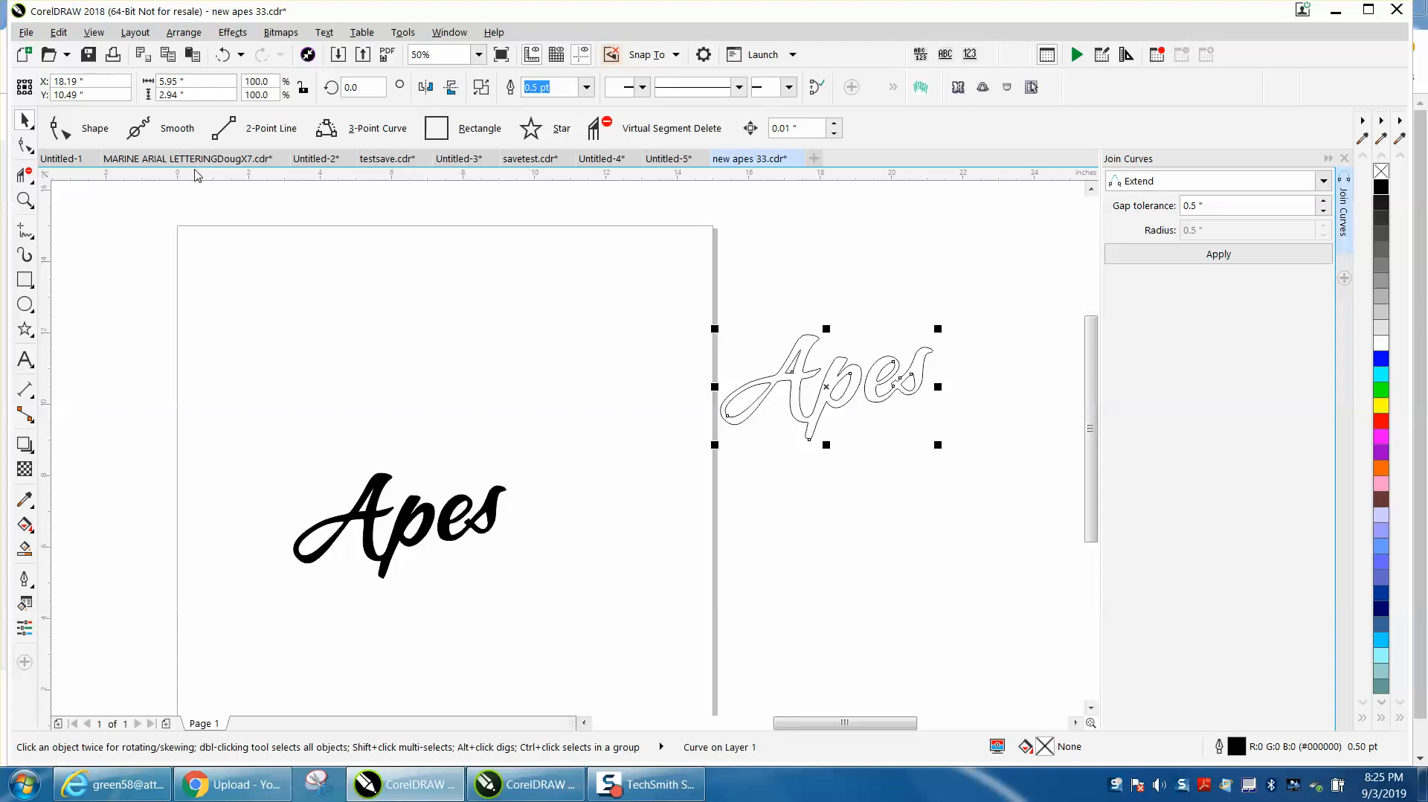
# Step: Set the nudge distance to 4 inches with nothing selected
pyautogui.click(393, 198)
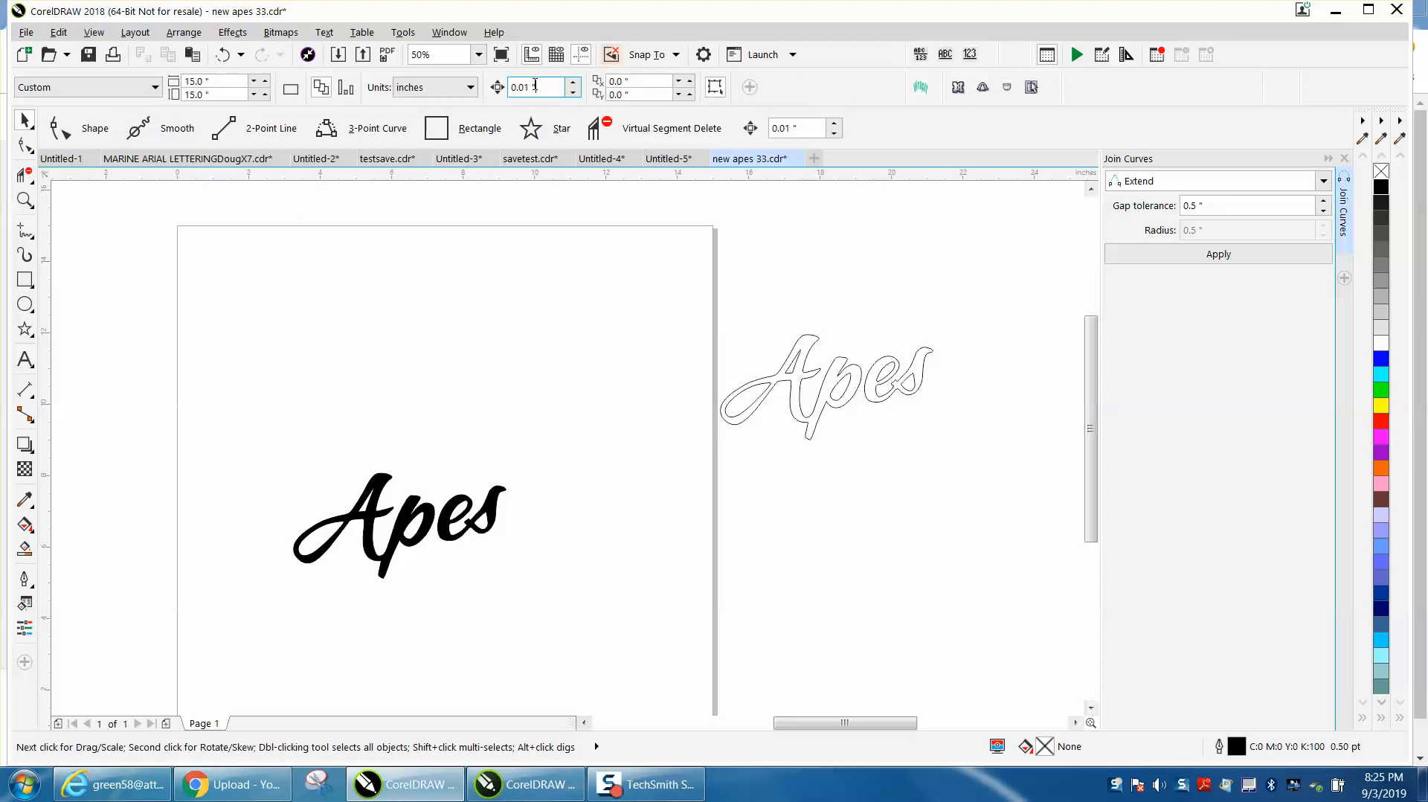
pyautogui.write('4')
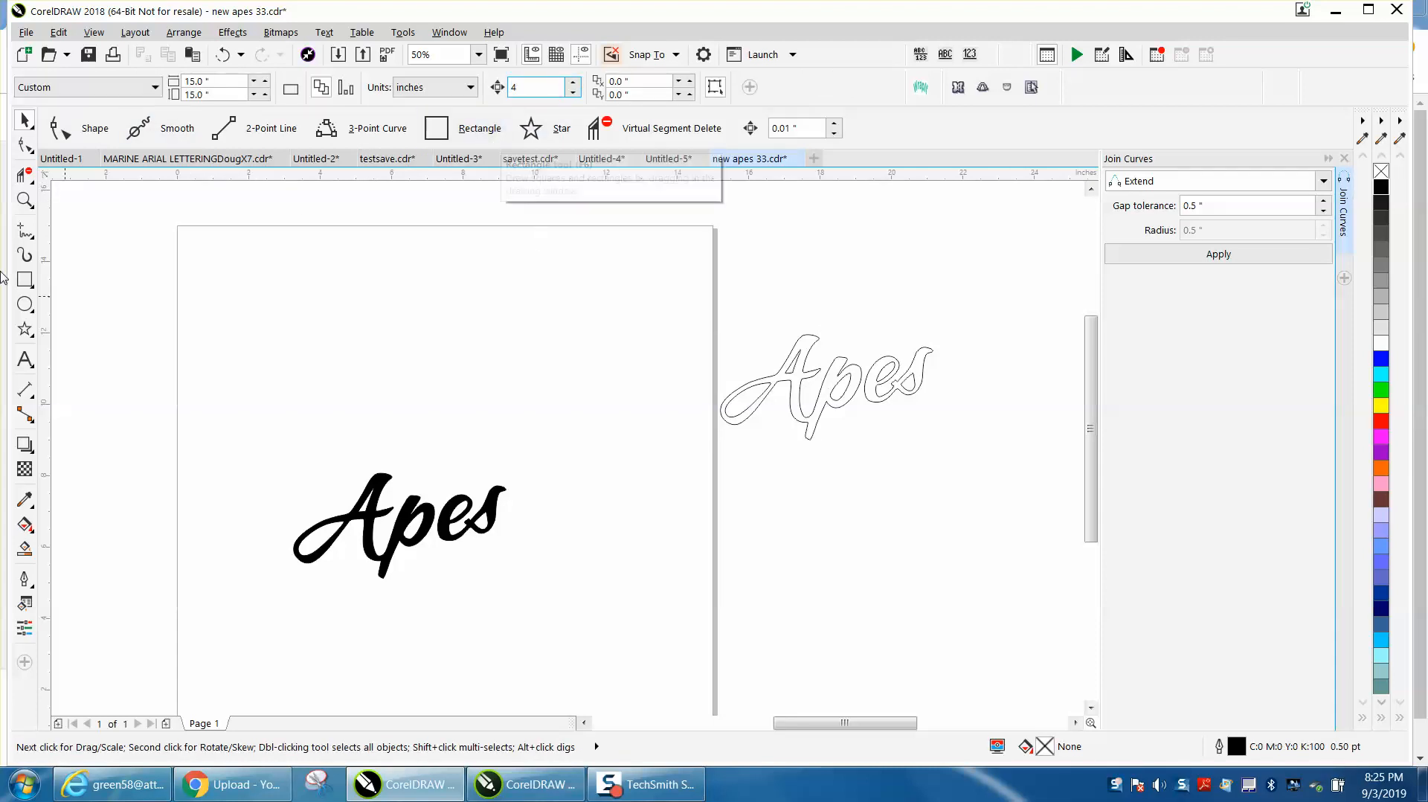
pyautogui.scroll(1, 65, 439)
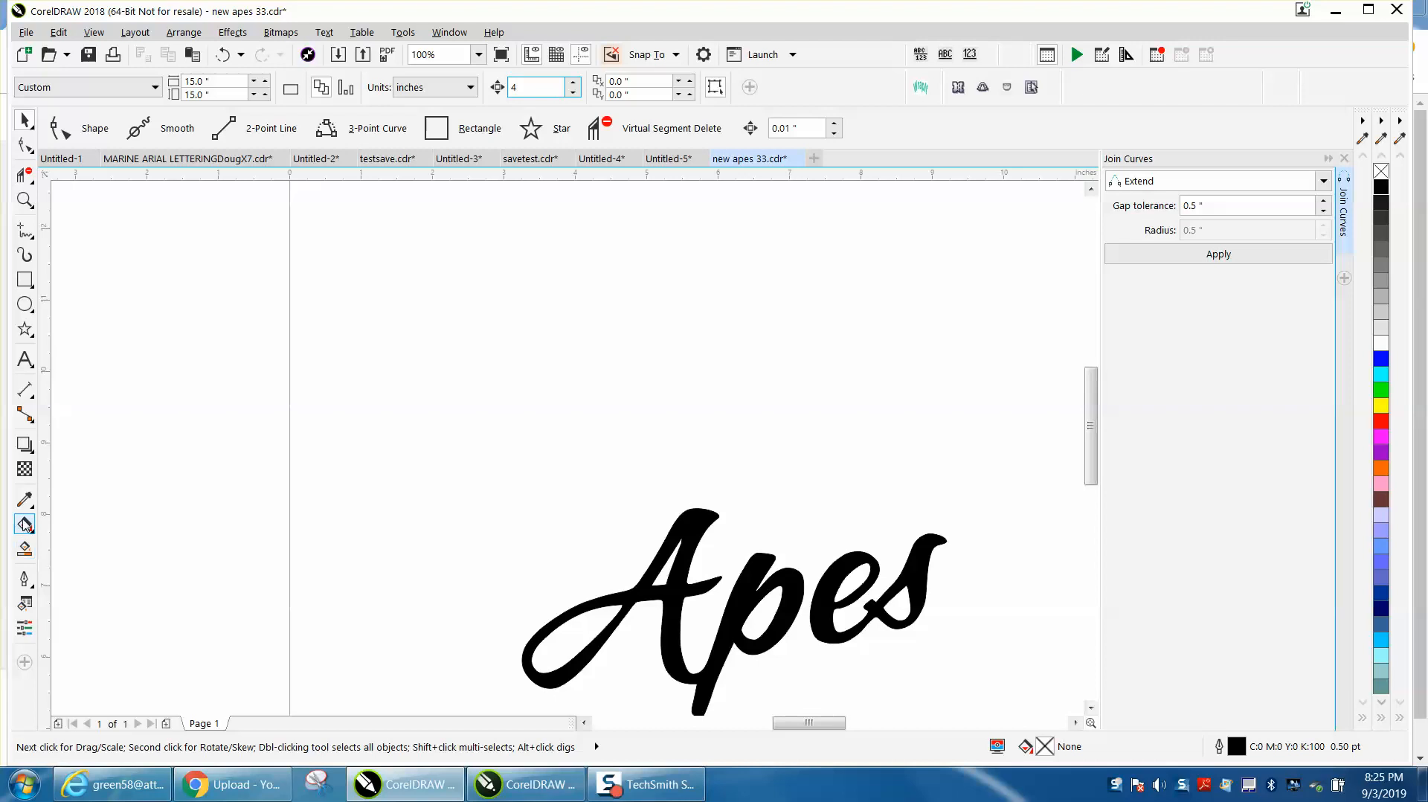
pyautogui.scroll(-2, 242, 442)
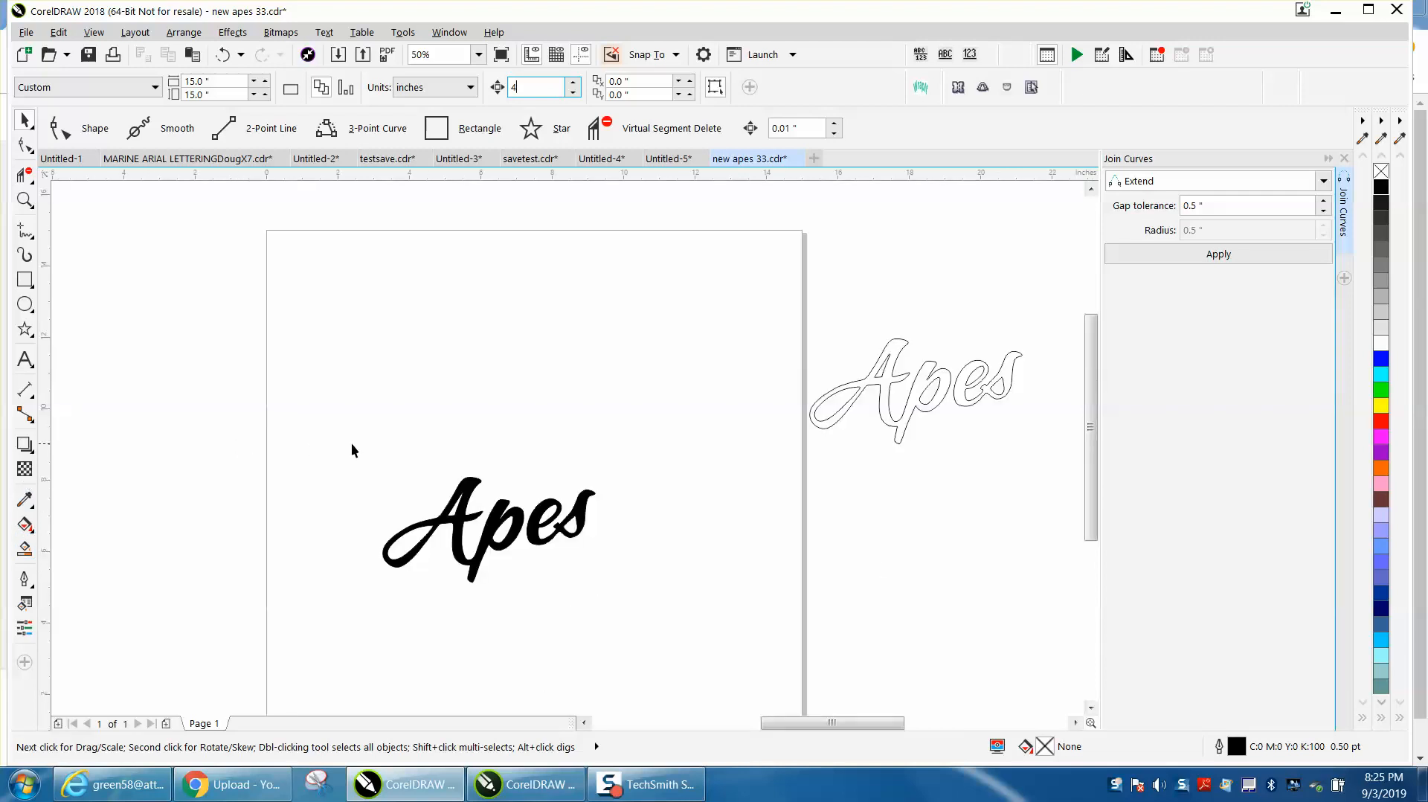
# Step: Smart-fill the Ap shape and the es shape of the off-page outline in black, nudging each filled copy 4 inches down
pyautogui.click(25, 200)
pyautogui.moveTo(866, 552); pyautogui.dragTo(550, 383)
pyautogui.click(24, 548)
pyautogui.click(318, 348)
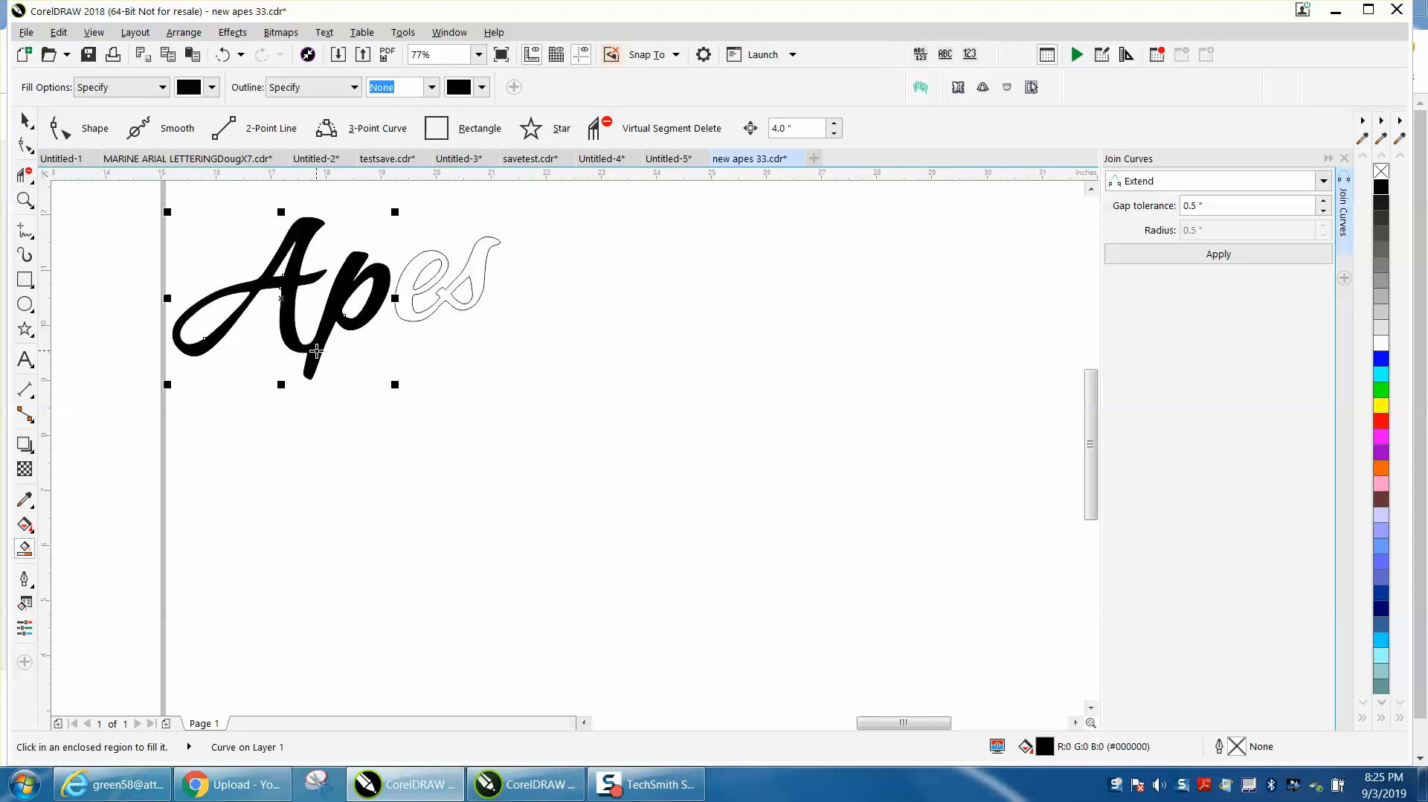
pyautogui.press('Down')
pyautogui.click(402, 318)
pyautogui.press('Down')
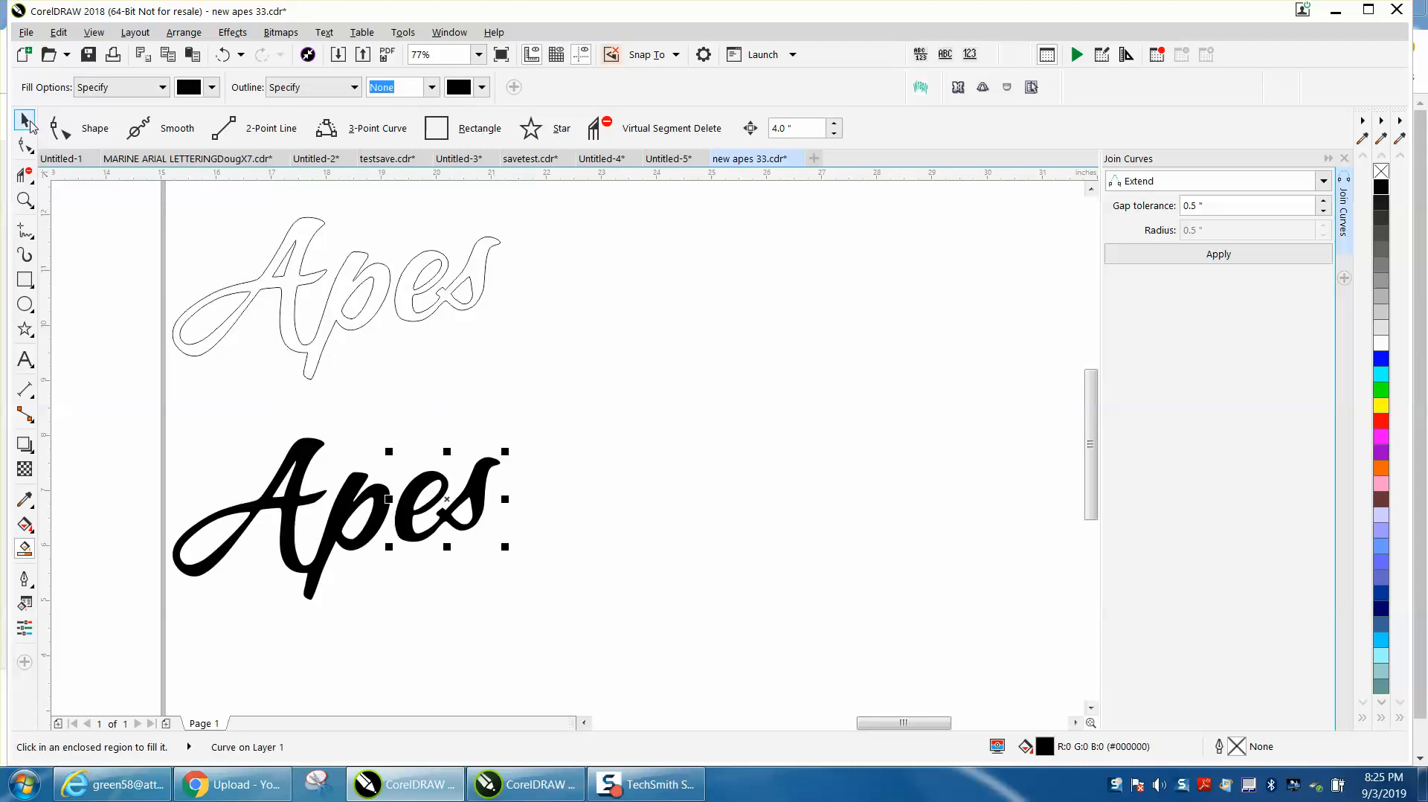
# Step: Remove the fill from both new Ap and es shapes and give them a black outline
pyautogui.click(27, 122)
pyautogui.moveTo(127, 406); pyautogui.dragTo(666, 653)
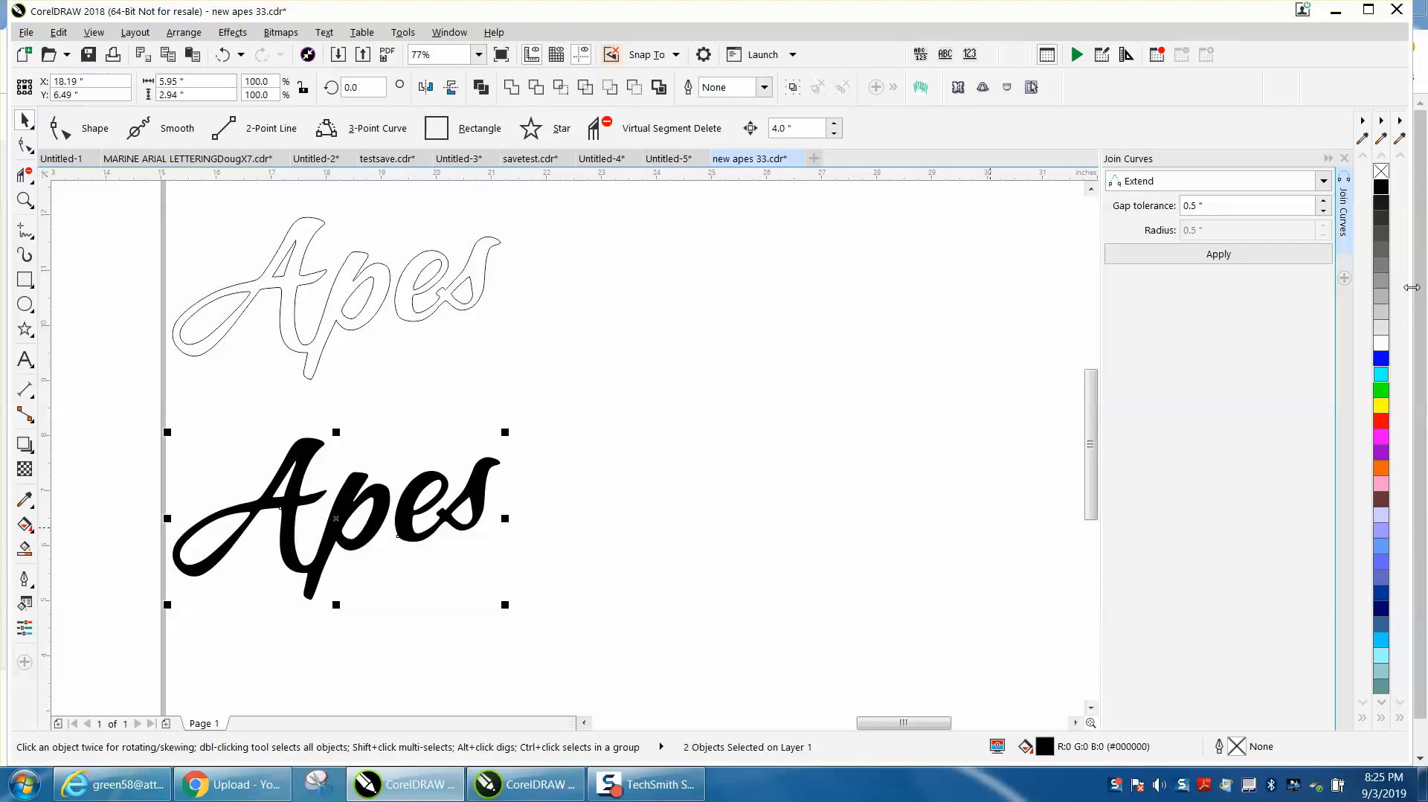
pyautogui.click(1381, 172)
pyautogui.rightClick(1382, 189)
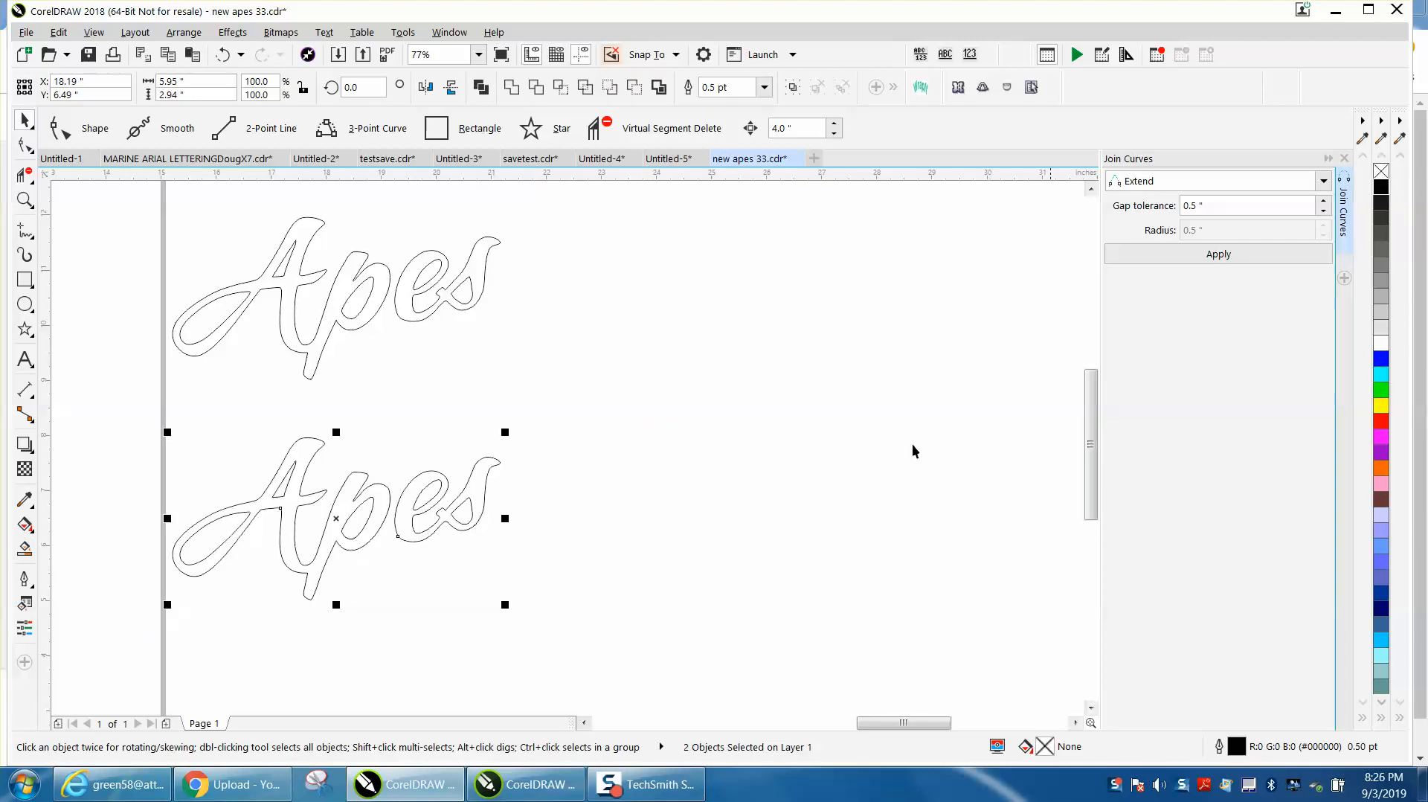
# Step: Delete the original off-page Apes outline and move the new two-piece outline up and farther right from the page
pyautogui.click(298, 285)
pyautogui.click(342, 281)
pyautogui.press('Delete')
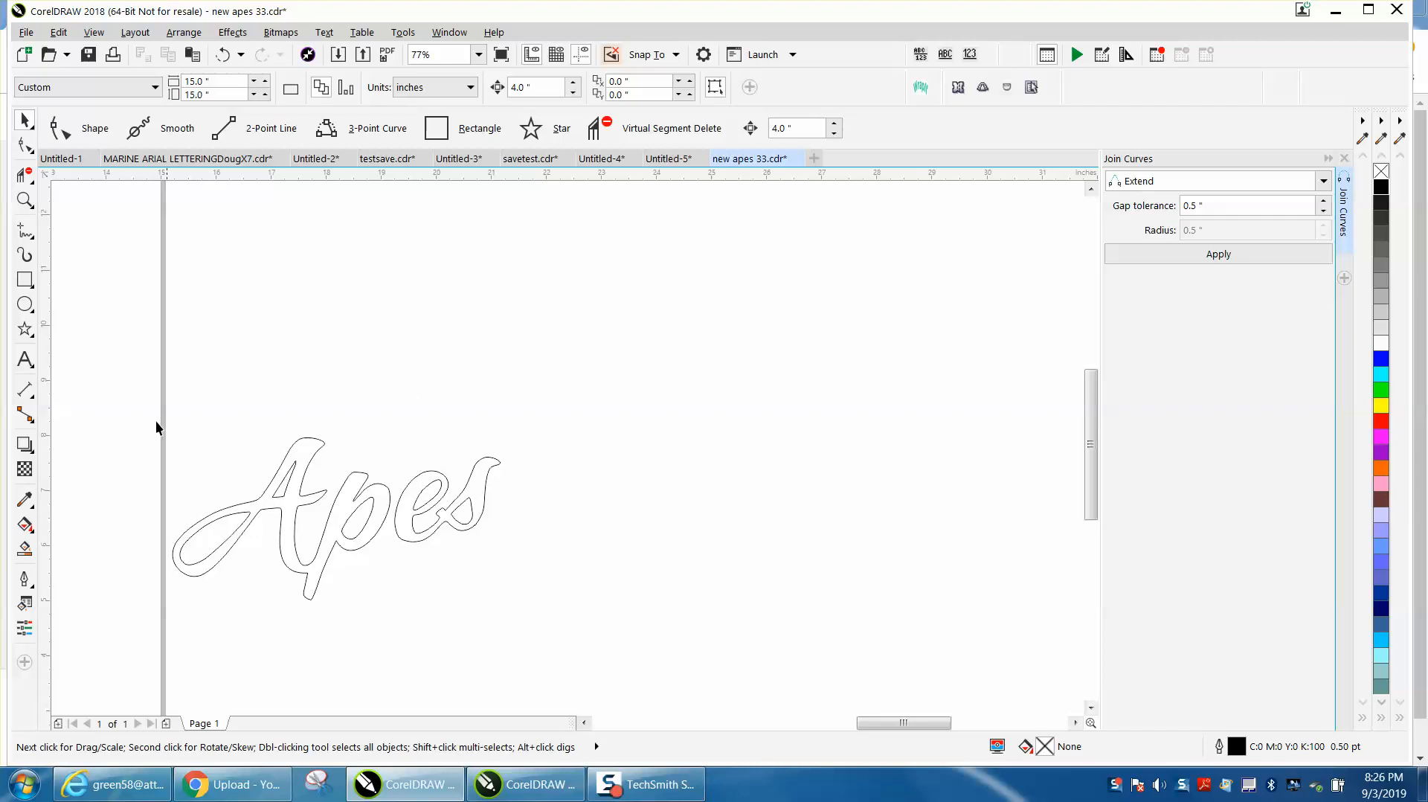
pyautogui.moveTo(589, 620); pyautogui.dragTo(580, 616)
pyautogui.moveTo(345, 510); pyautogui.dragTo(571, 419)
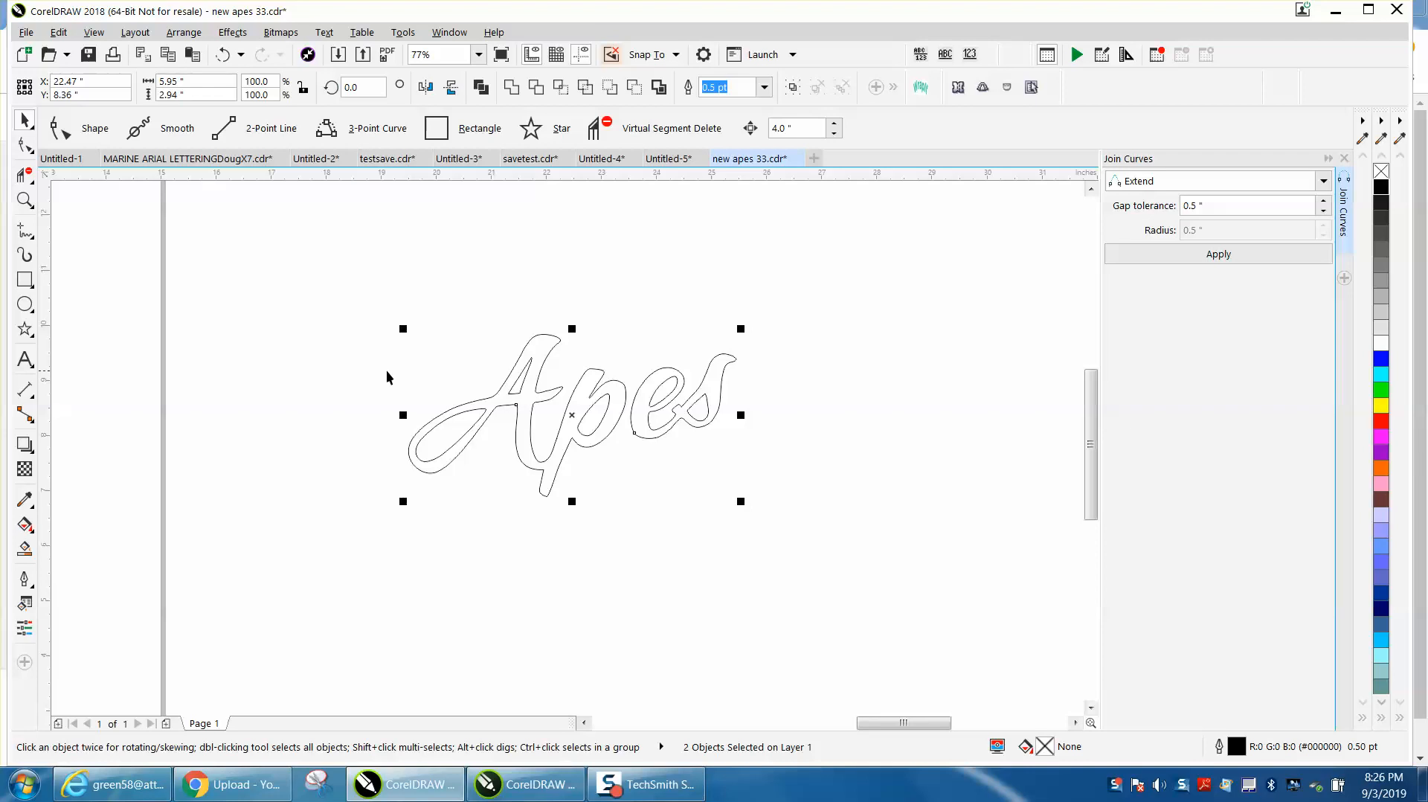
# Step: Close the Join Curves settings and open the Contour settings
pyautogui.click(1344, 158)
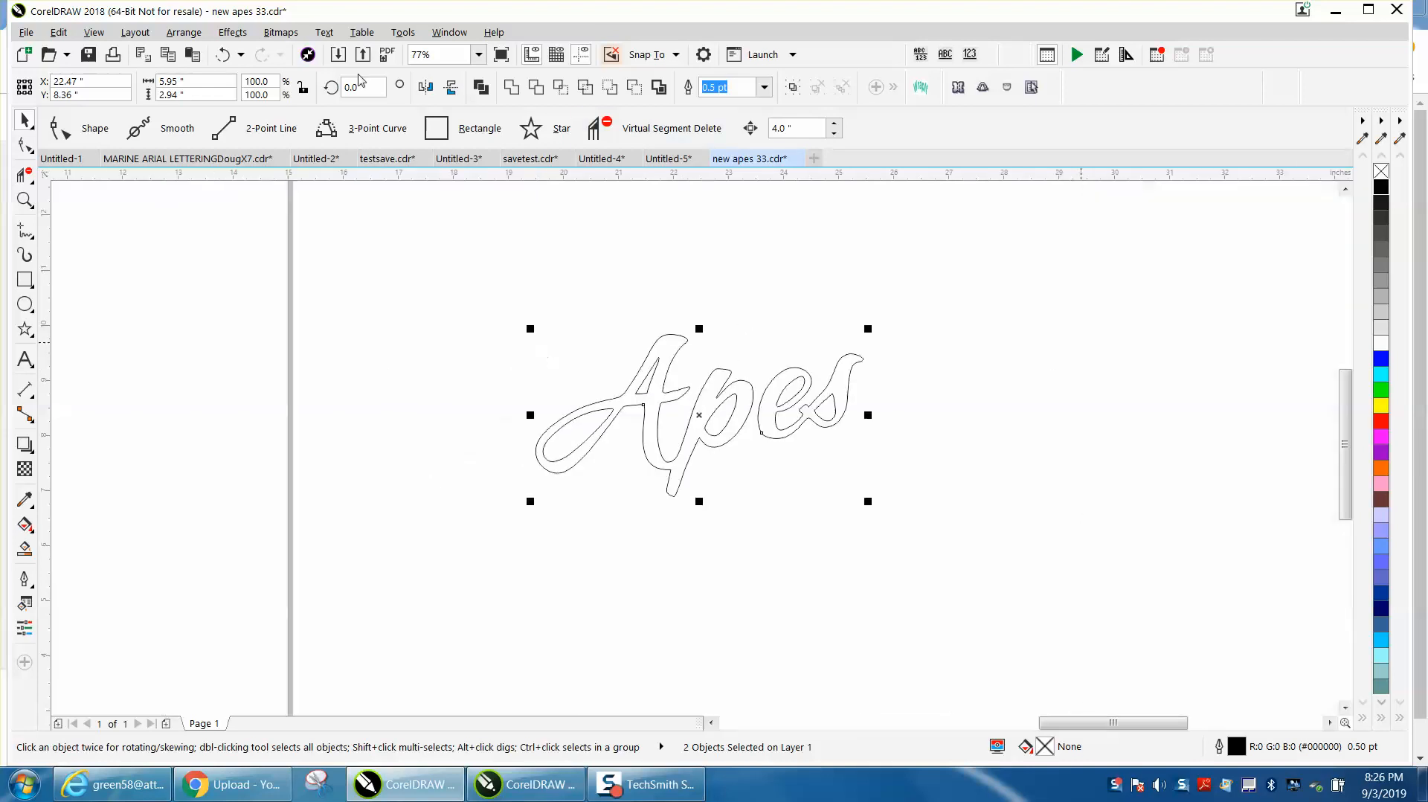
pyautogui.click(232, 34)
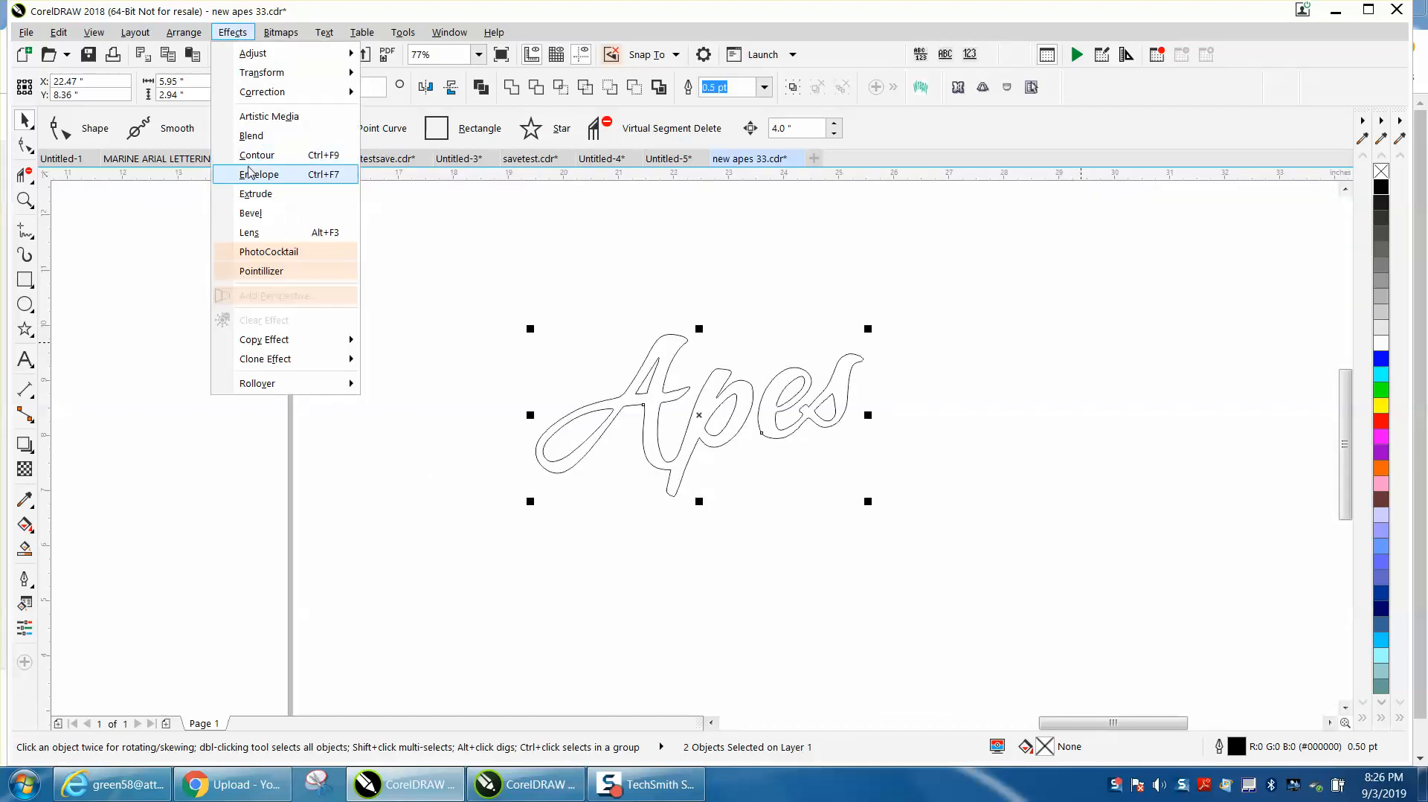
pyautogui.click(250, 156)
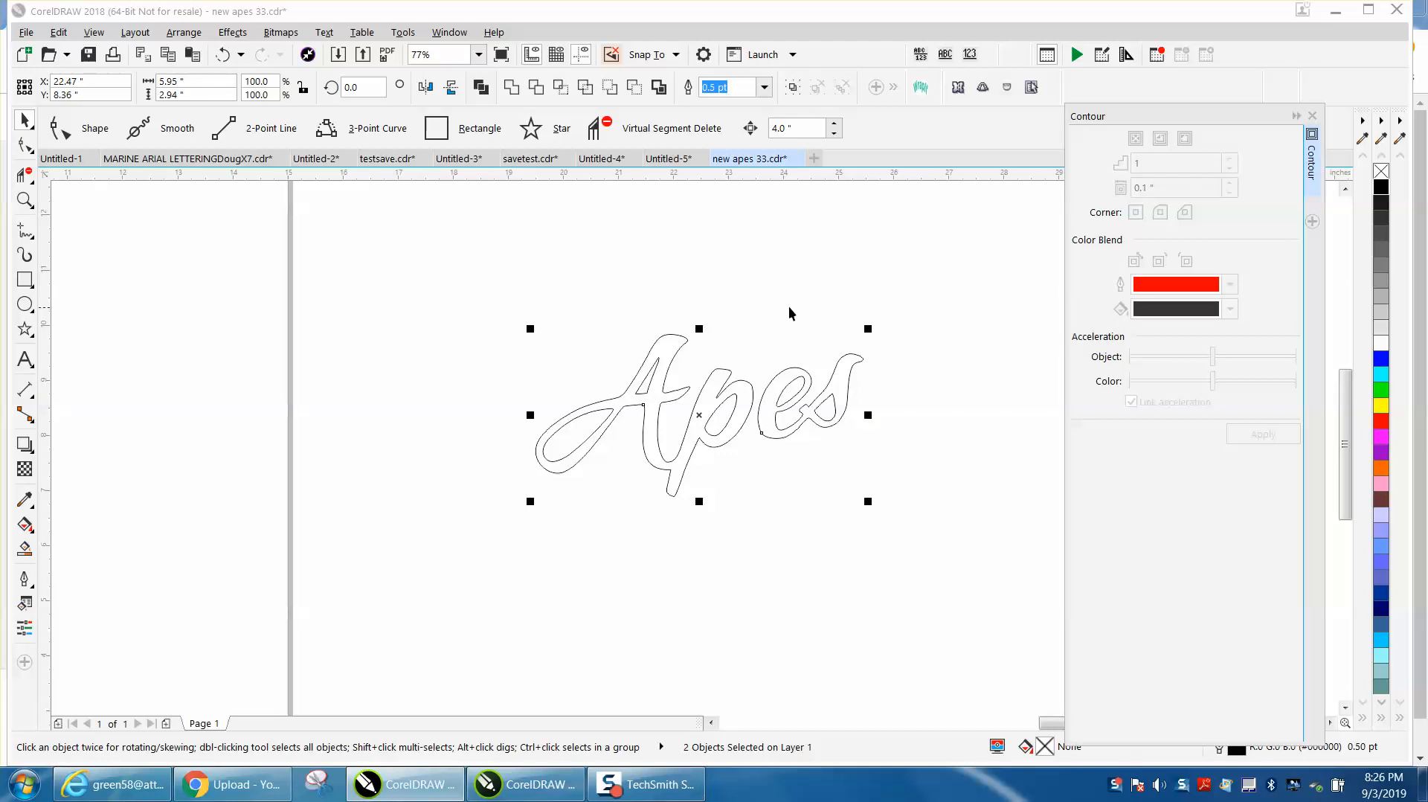
# Step: Group the Ap and es outline shapes together
pyautogui.click(750, 304)
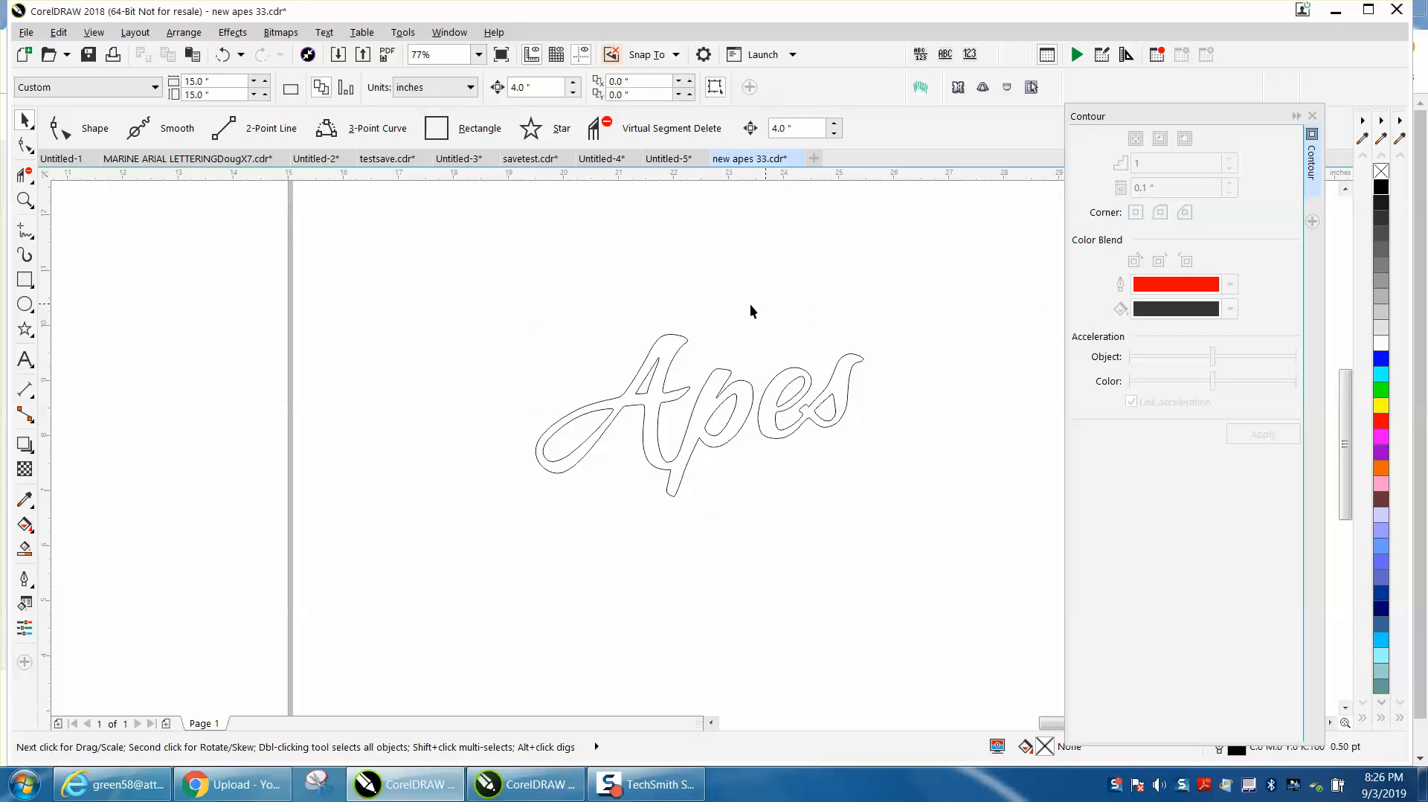
pyautogui.moveTo(970, 510); pyautogui.dragTo(975, 507)
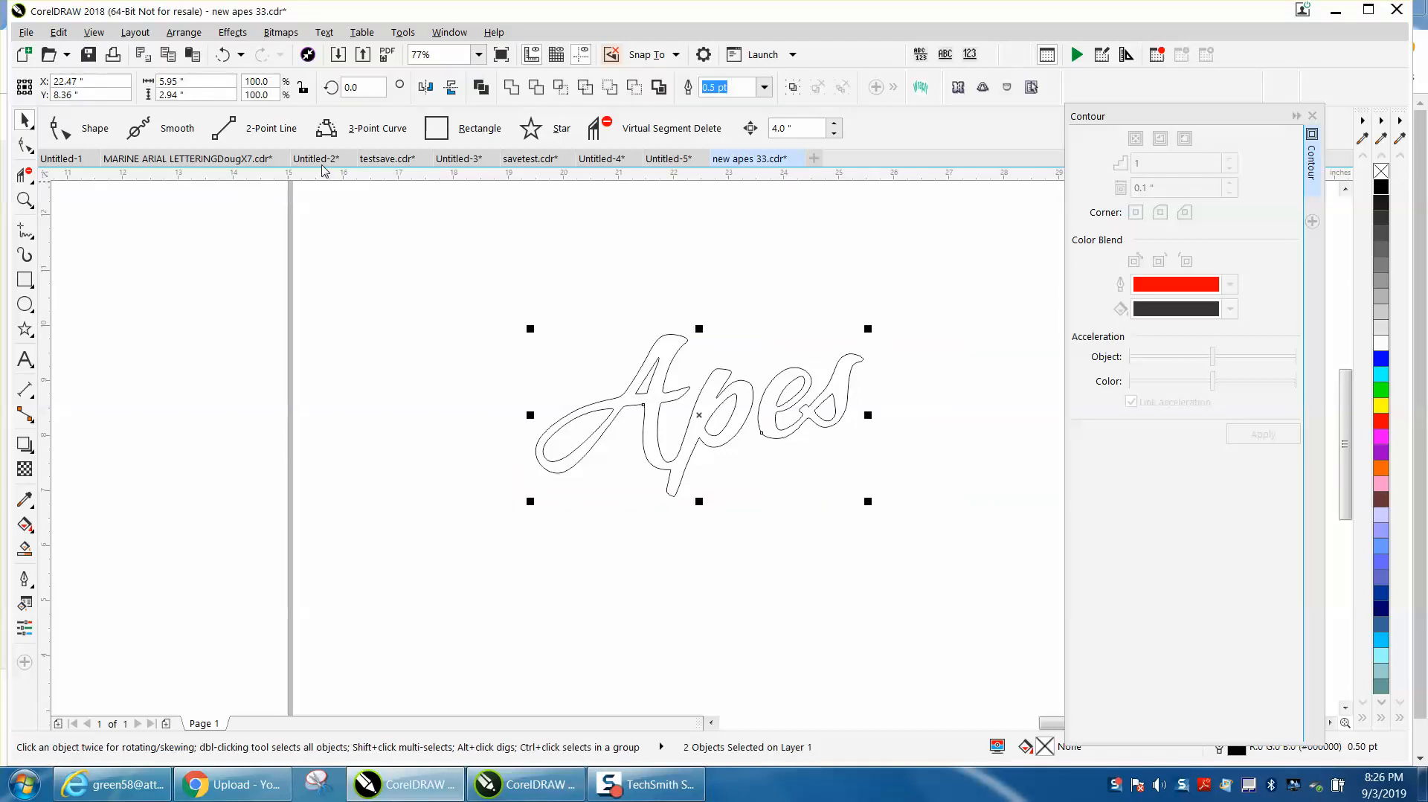
pyautogui.click(192, 35)
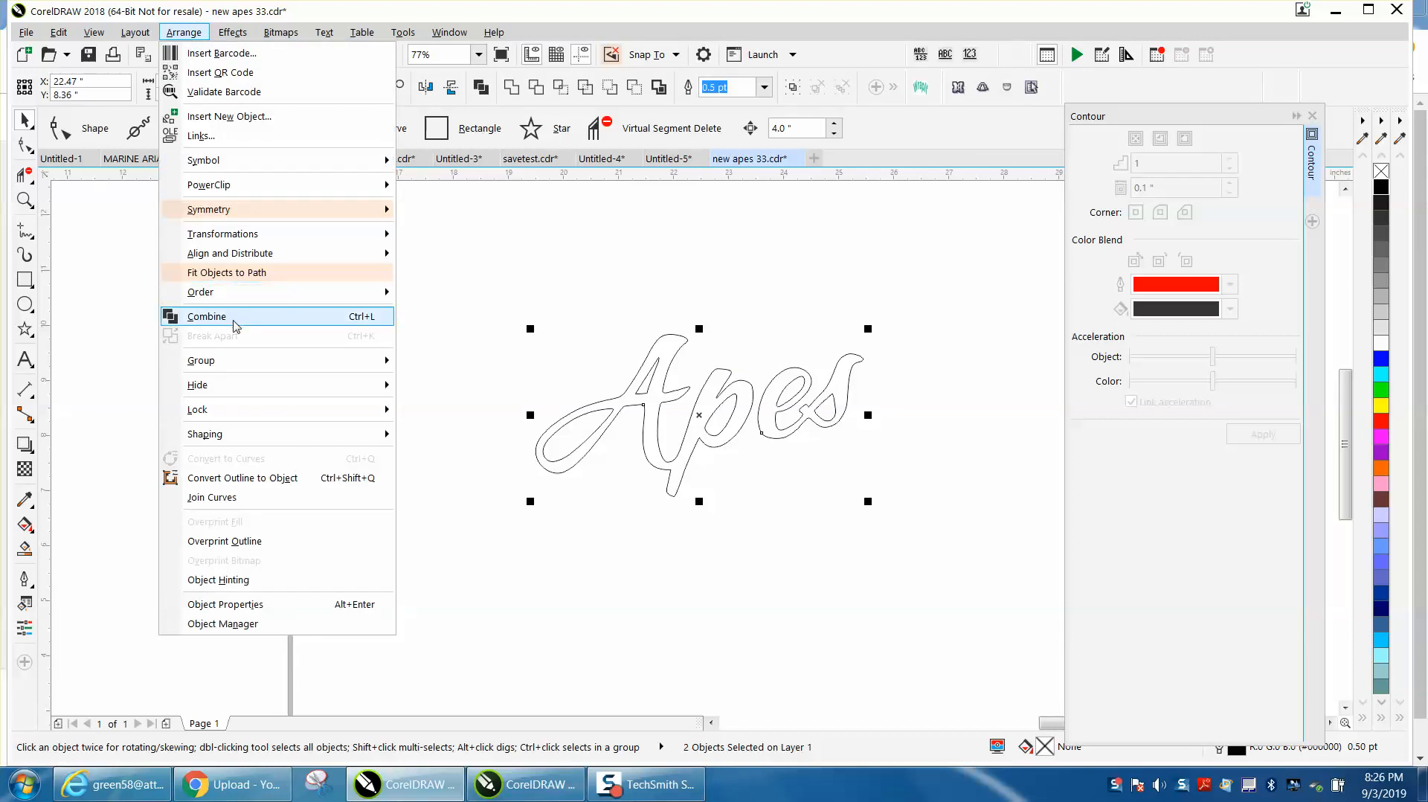
pyautogui.moveTo(234, 362)
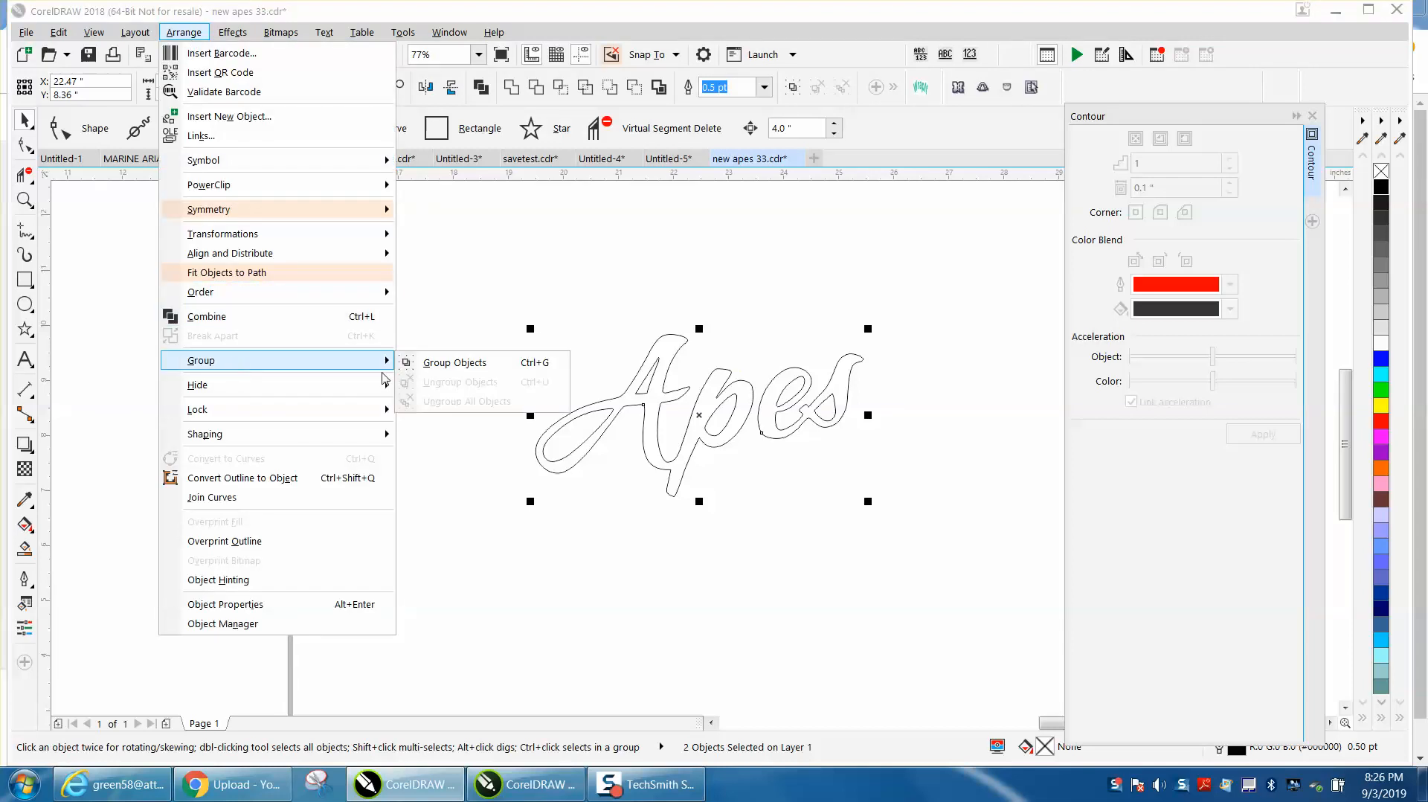
pyautogui.click(460, 371)
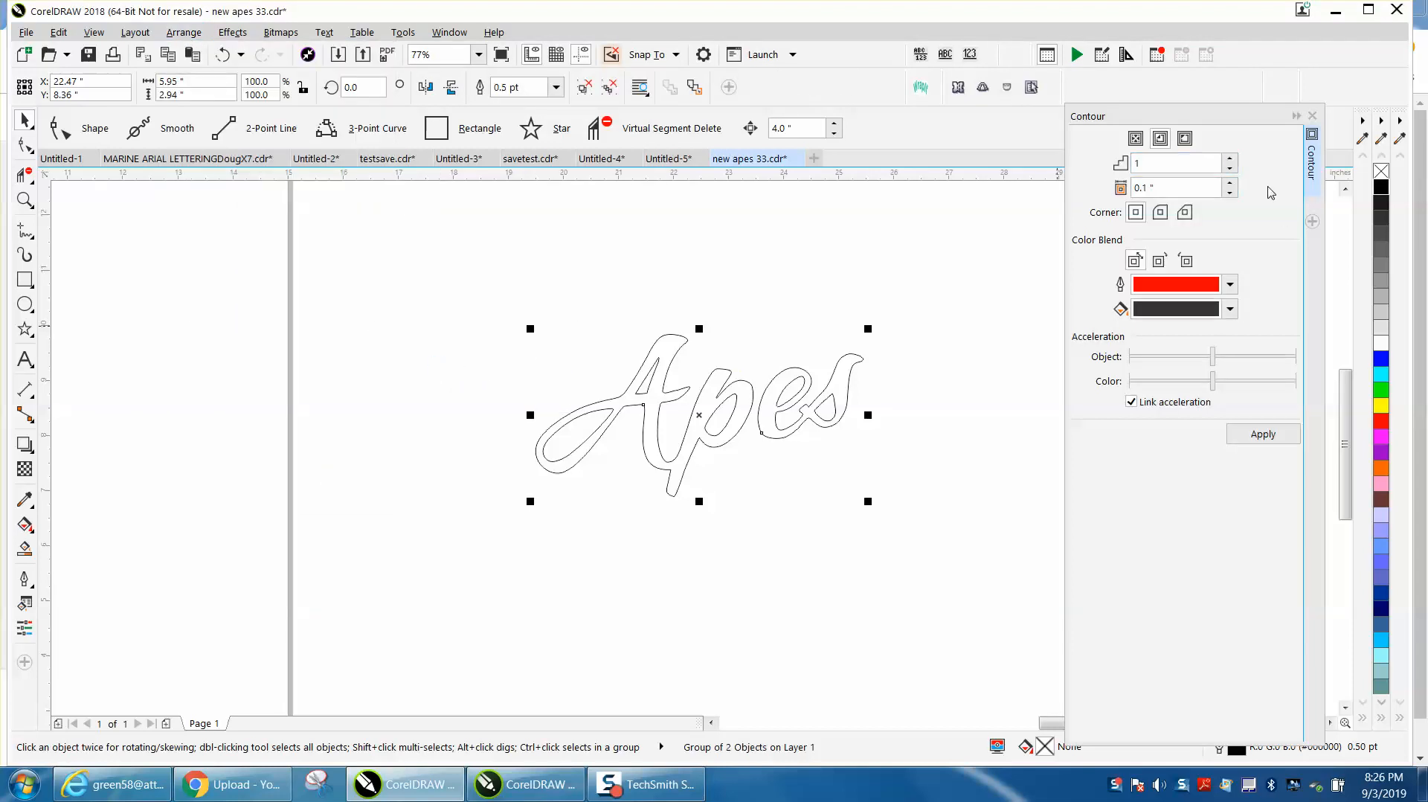
# Step: Try an inside contour with 1 step and a 0.1-inch offset on the grouped Apes outline, then undo it
pyautogui.moveTo(966, 535); pyautogui.dragTo(966, 537)
pyautogui.scroll(-2, 689, 414)
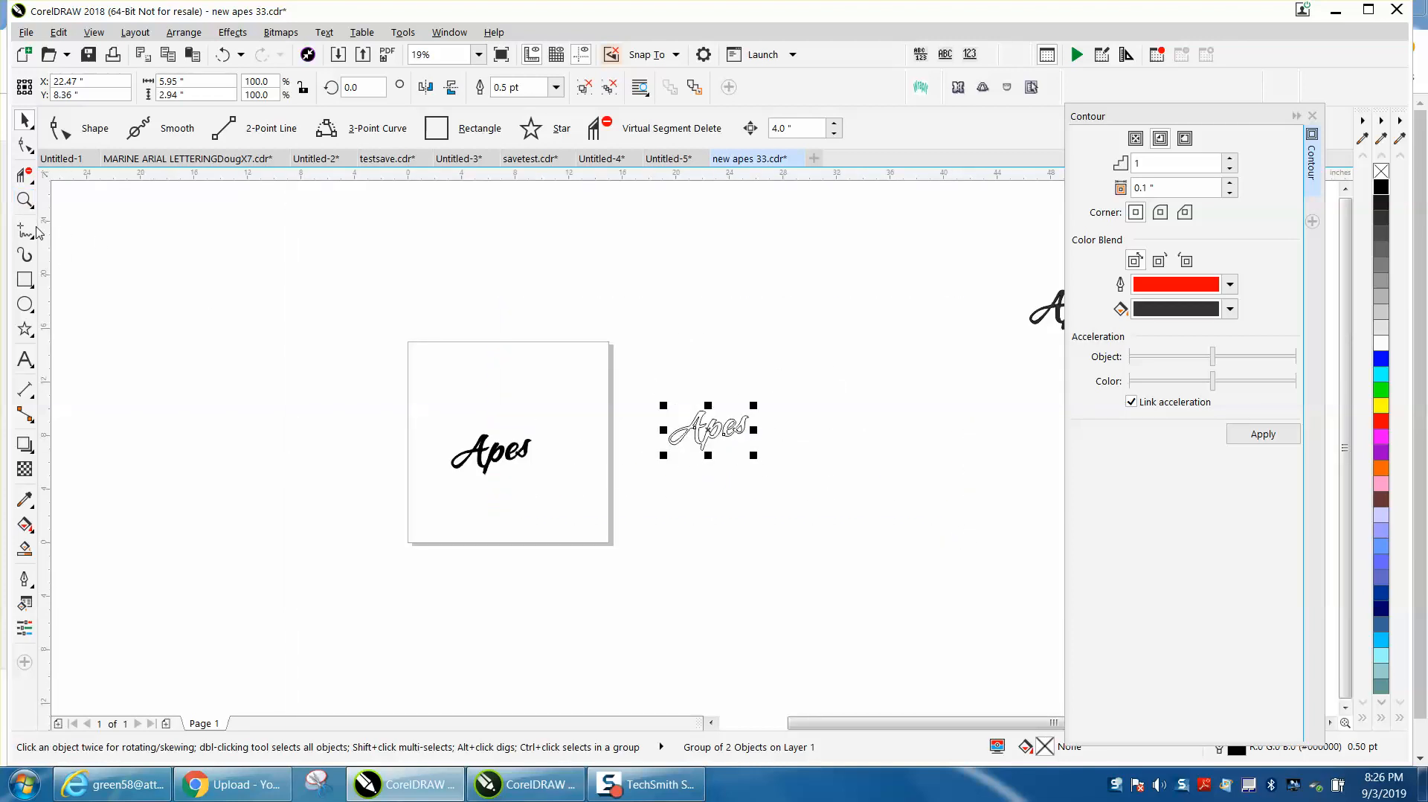
pyautogui.click(25, 200)
pyautogui.moveTo(659, 396); pyautogui.dragTo(809, 484)
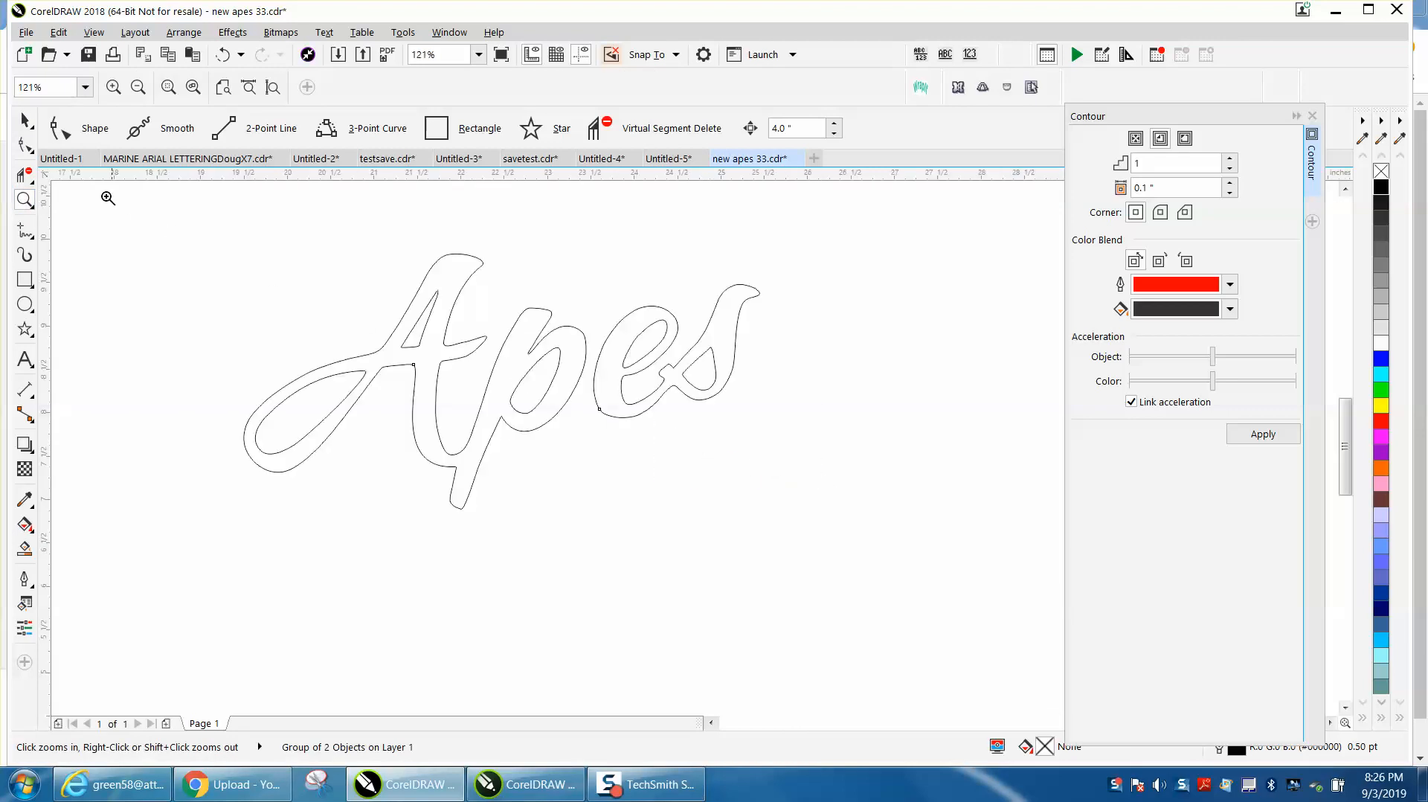
pyautogui.click(24, 119)
pyautogui.click(364, 227)
pyautogui.click(477, 273)
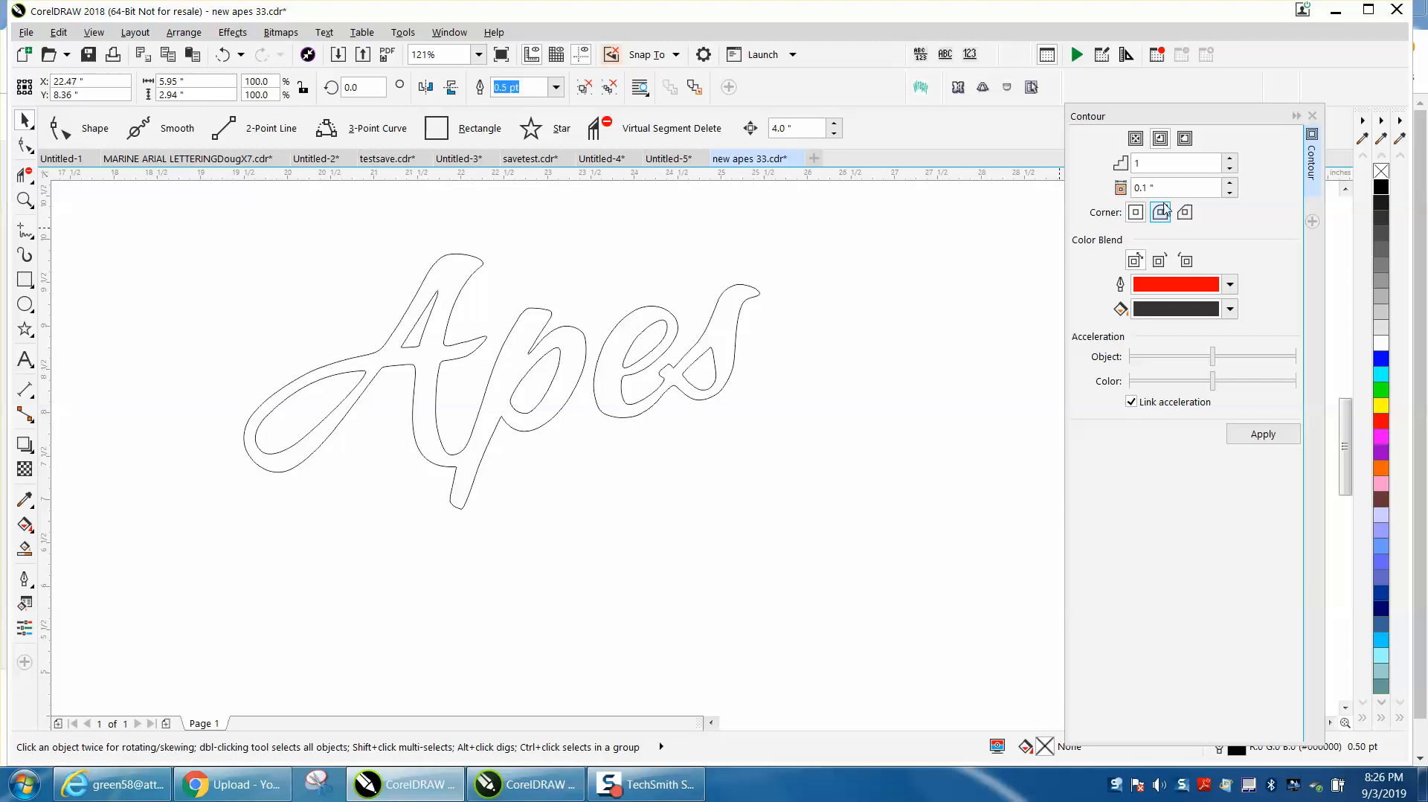
pyautogui.click(1258, 439)
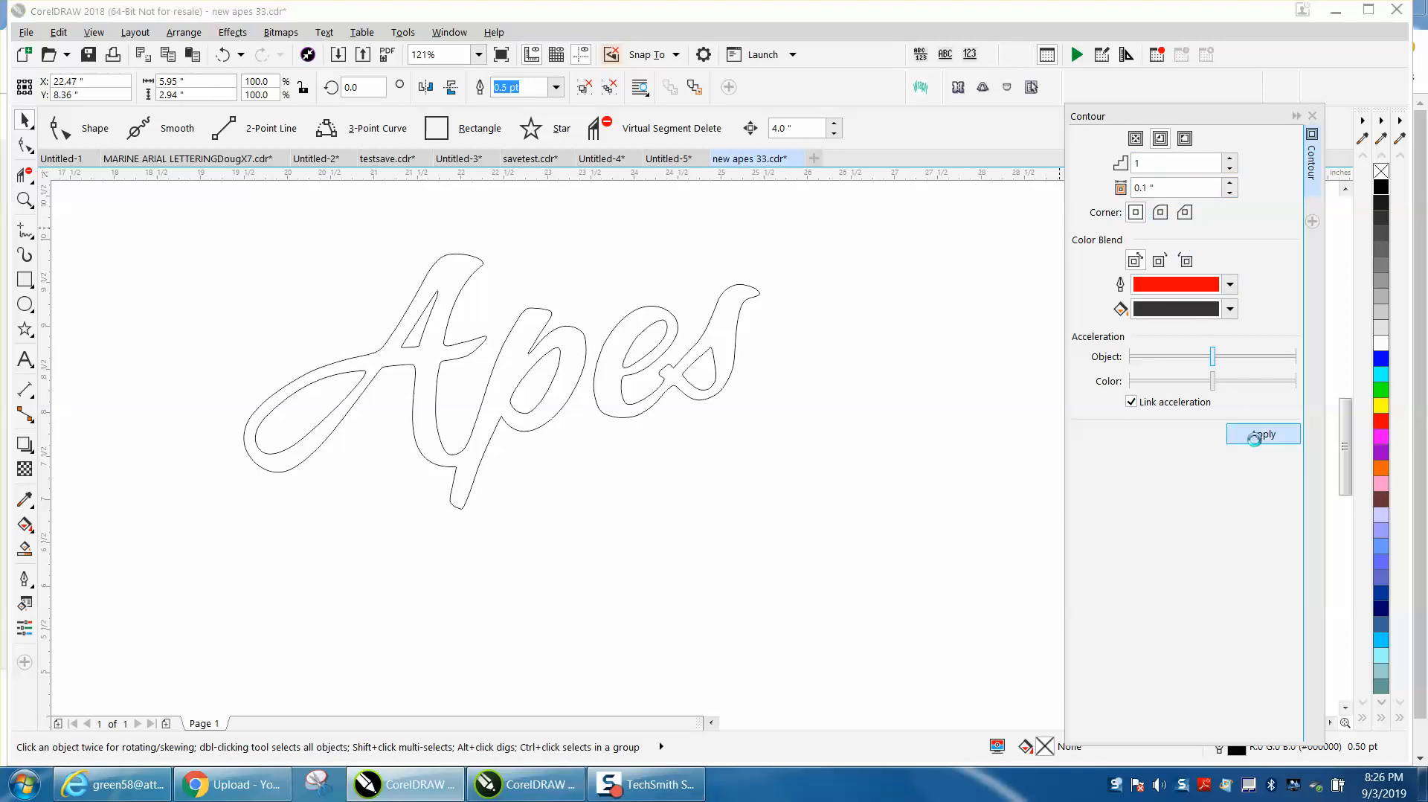
pyautogui.click(223, 54)
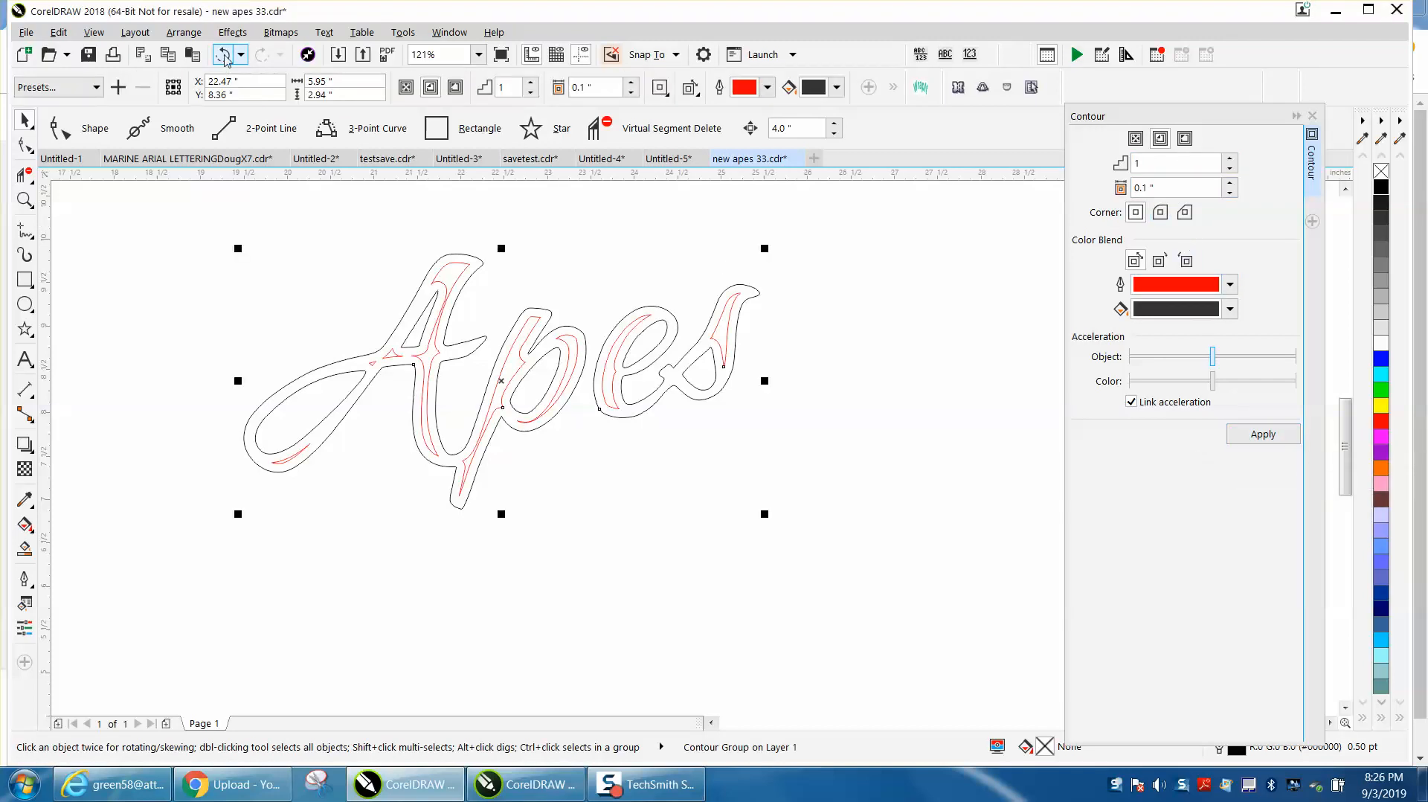
# Step: Apply an outside contour with 1 step and a 0.1-inch offset to the grouped outline and select the whole contoured lettering
pyautogui.click(1188, 139)
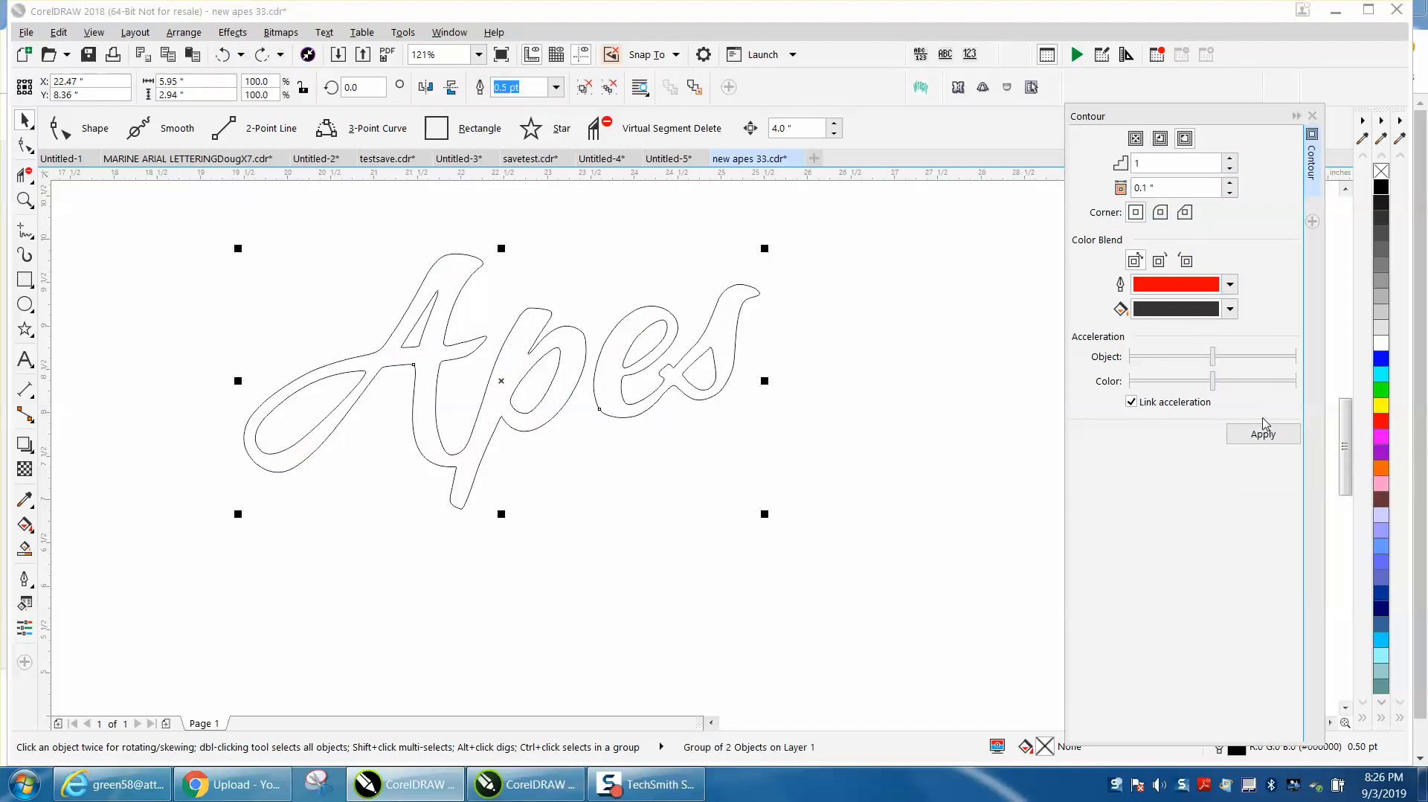
pyautogui.click(1262, 435)
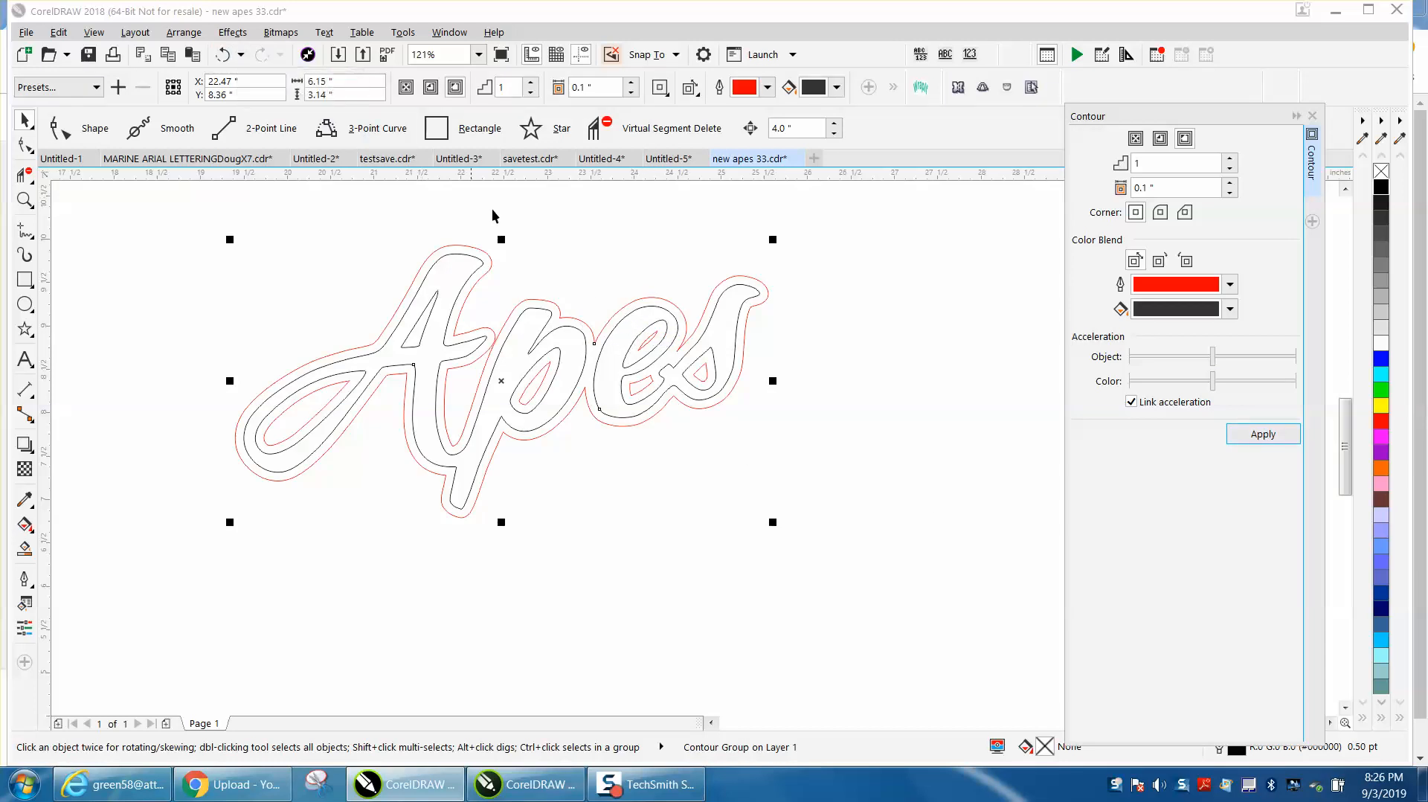
pyautogui.moveTo(190, 232); pyautogui.dragTo(1027, 638)
pyautogui.scroll(1, 184, 32)
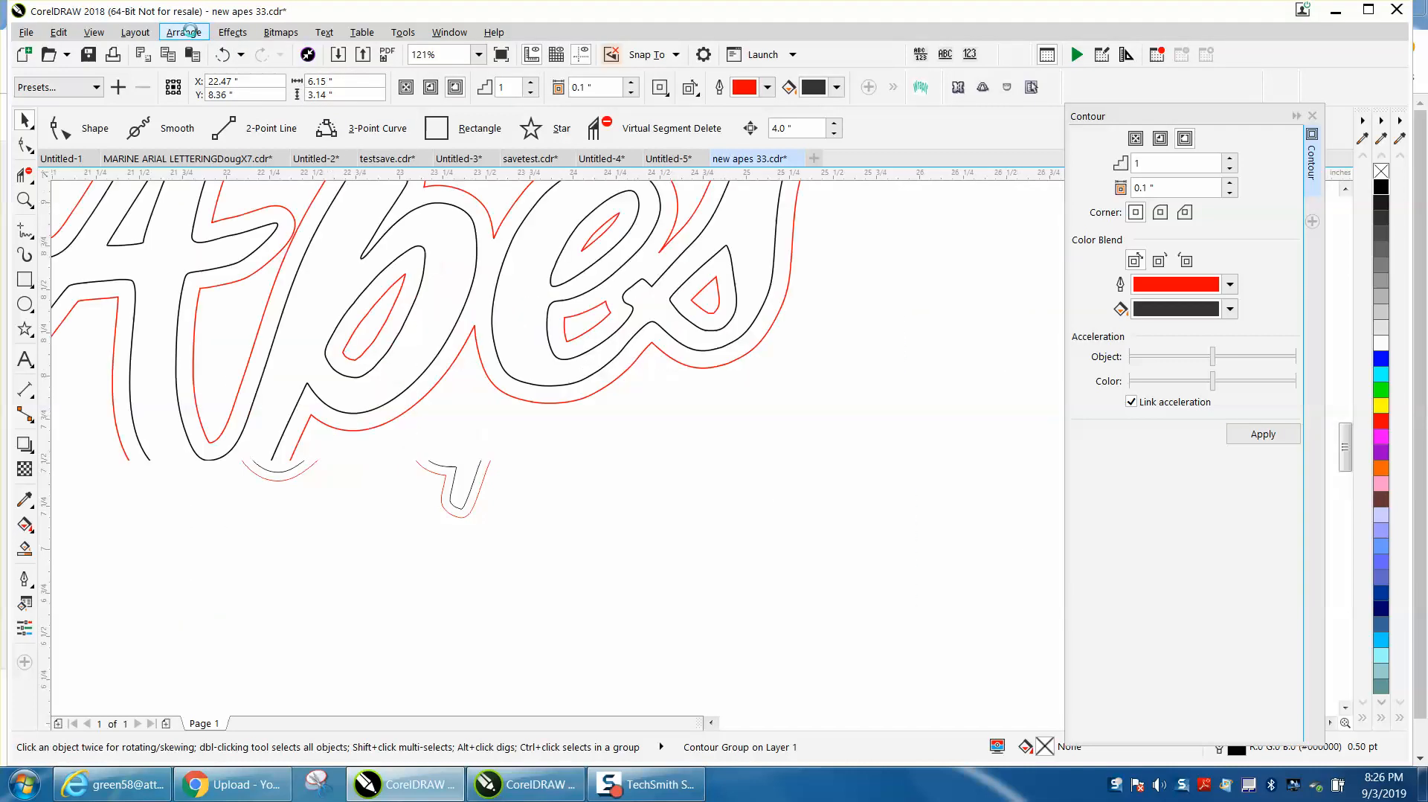
# Step: Break the contour group apart and apply a second outside contour with 1 step and a 0.1-inch offset to the separated red outline
pyautogui.click(184, 32)
pyautogui.click(258, 336)
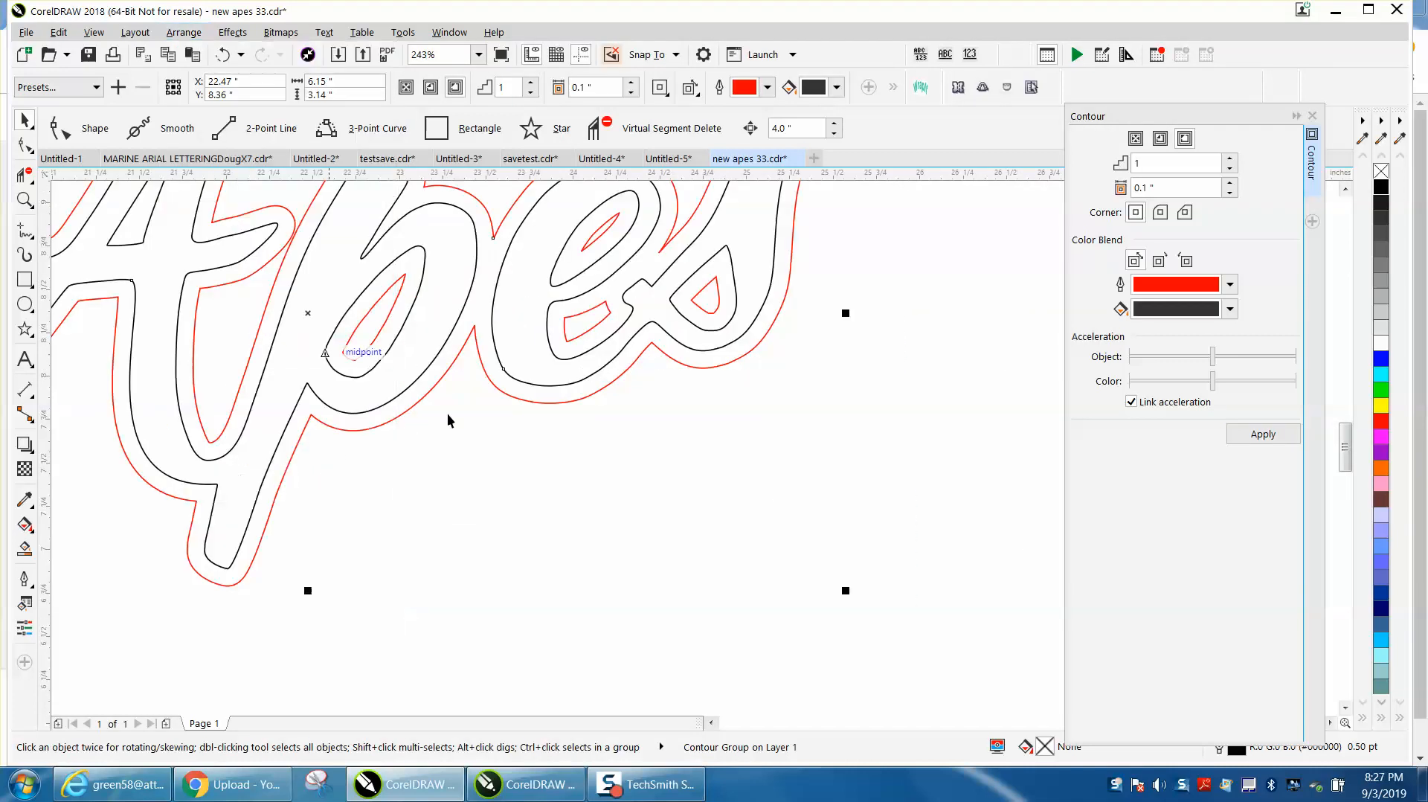
pyautogui.click(493, 238)
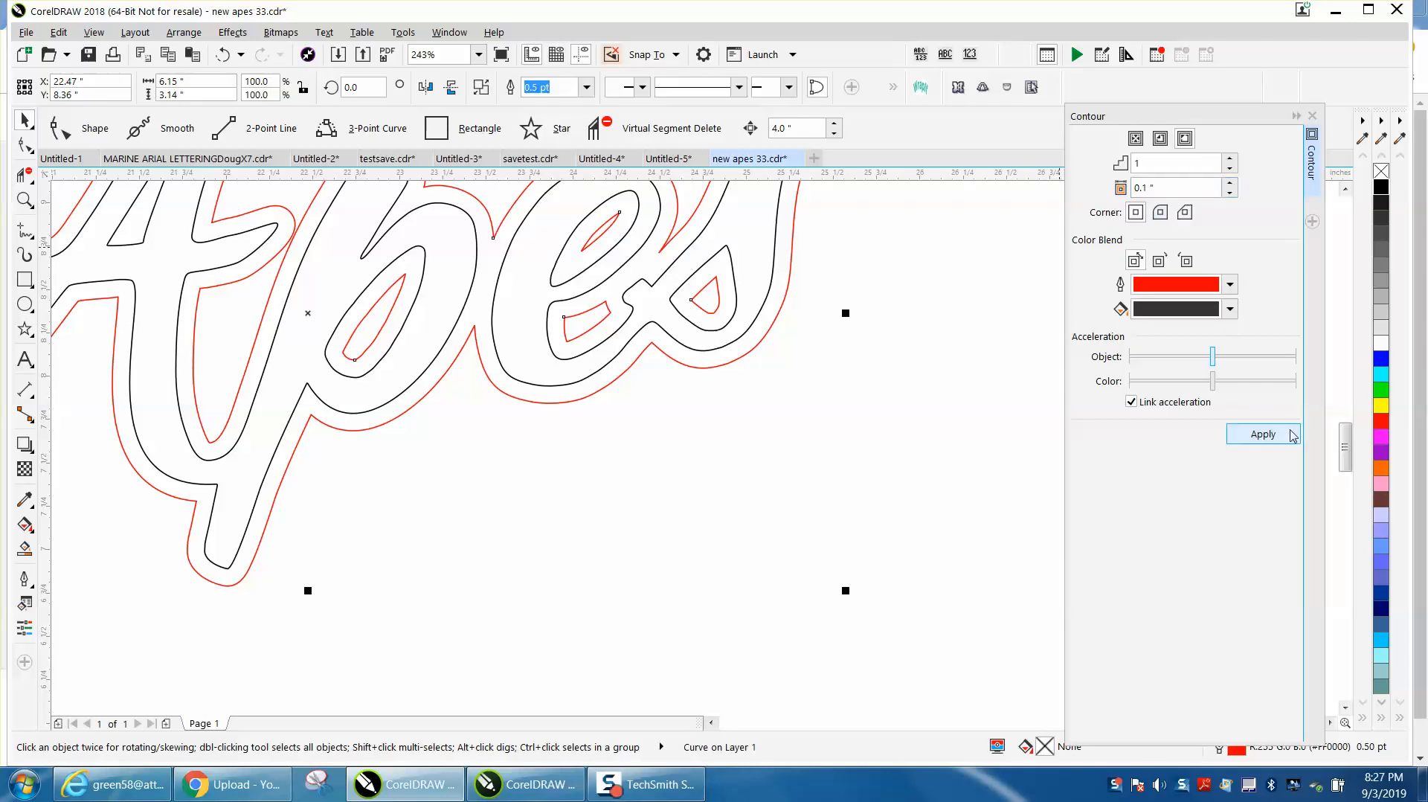
pyautogui.click(1264, 433)
pyautogui.scroll(-2, 907, 413)
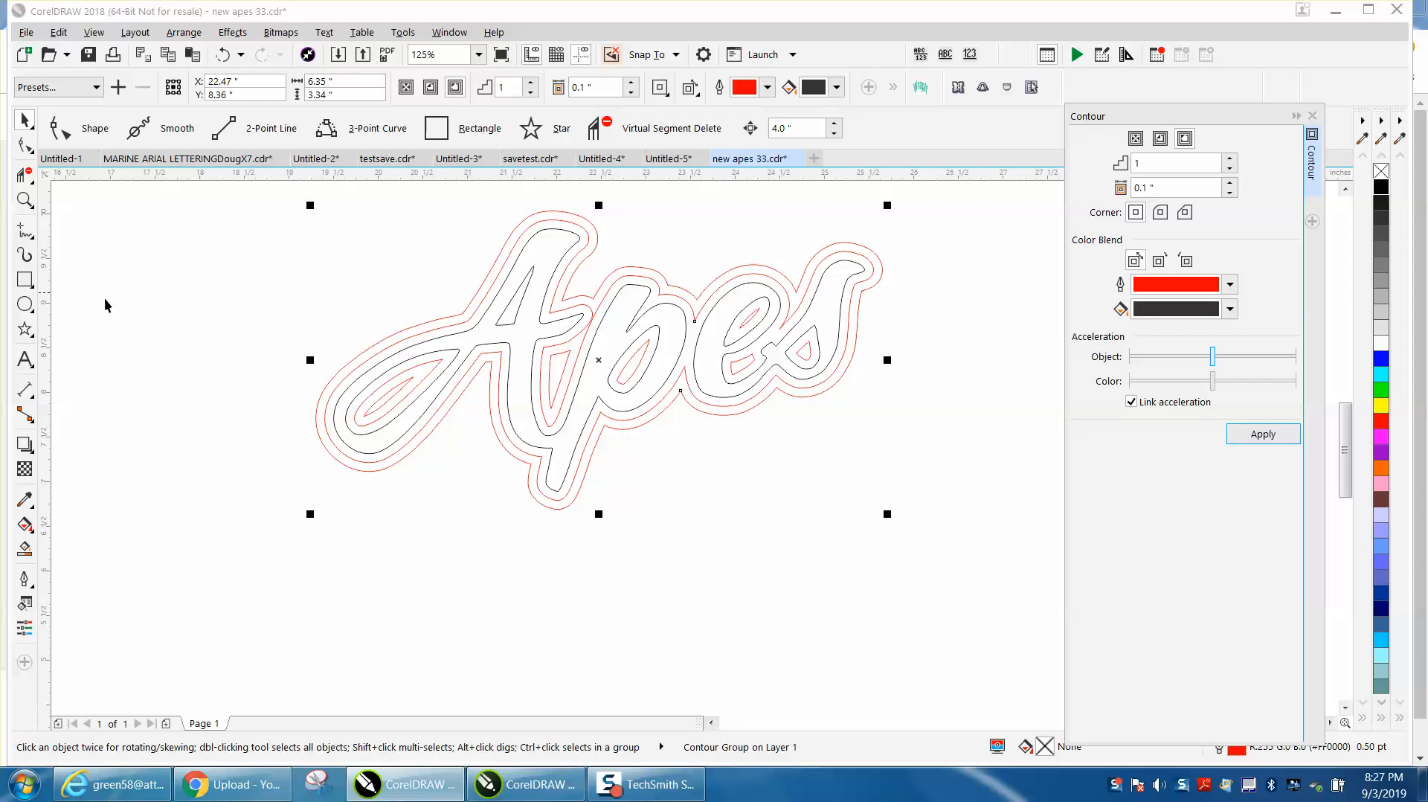
# Step: Smart Fill the Ap and es letter shapes with black and no outline
pyautogui.click(25, 549)
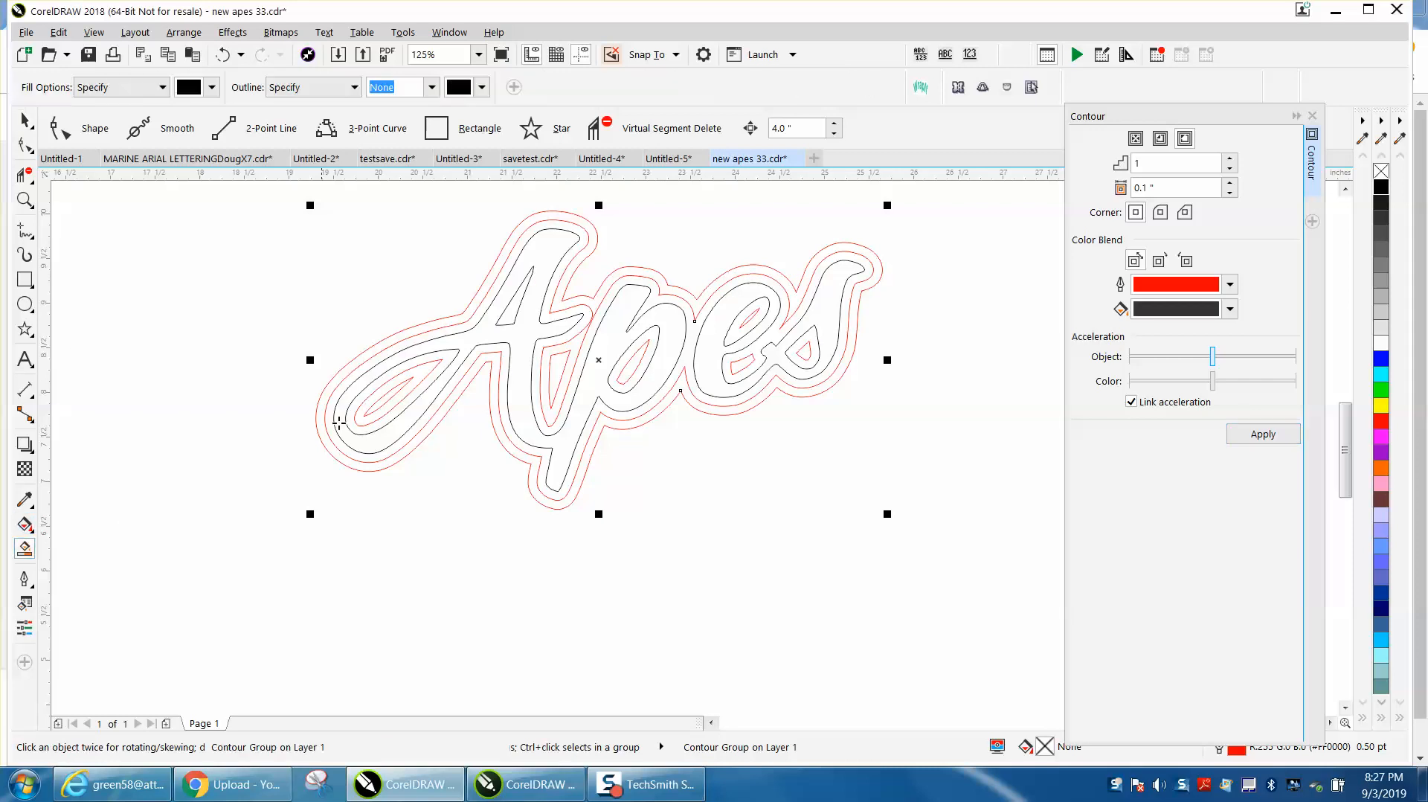
pyautogui.click(417, 347)
pyautogui.click(720, 324)
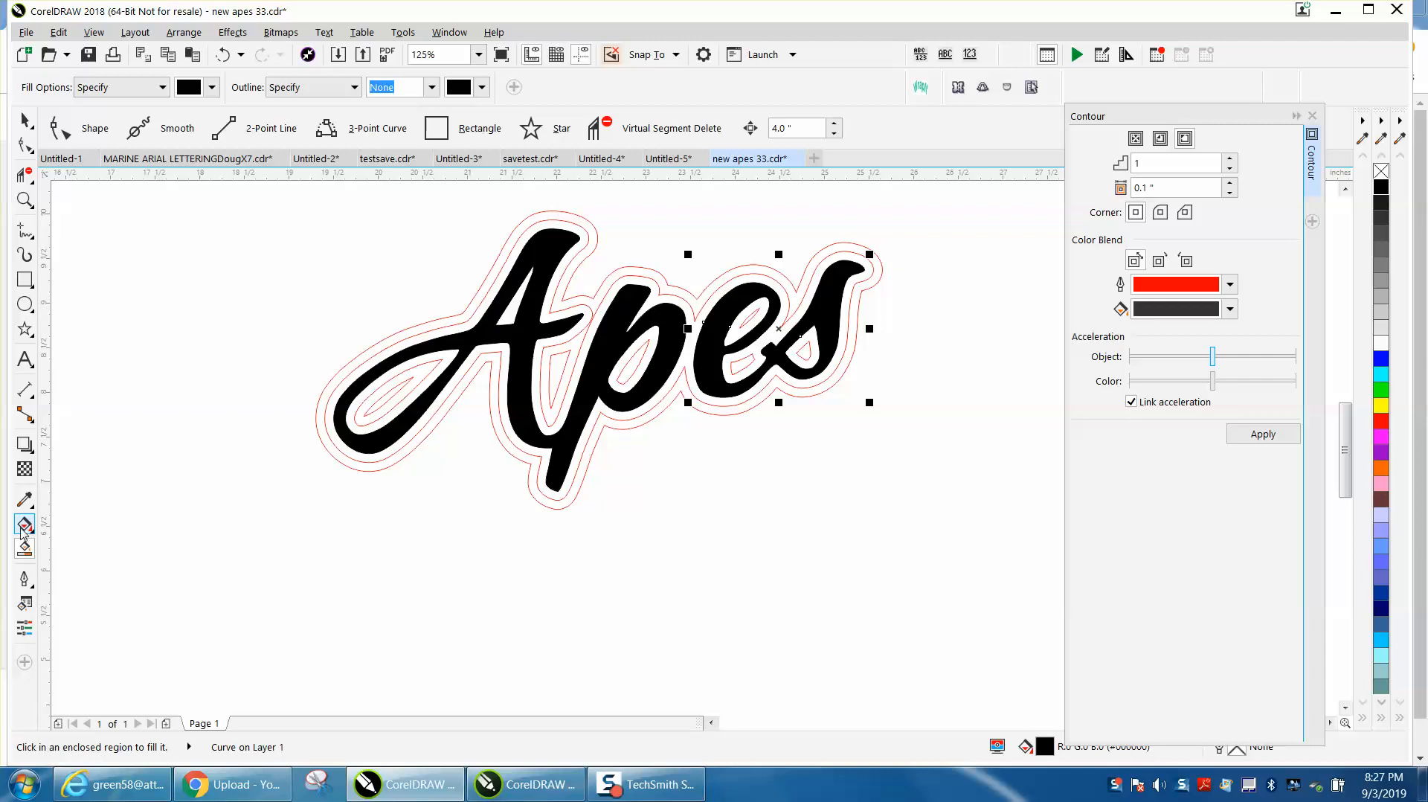
# Step: Set the Smart Fill color to 30% Black and fill the outer band between the two red contours around the lettering
pyautogui.click(212, 88)
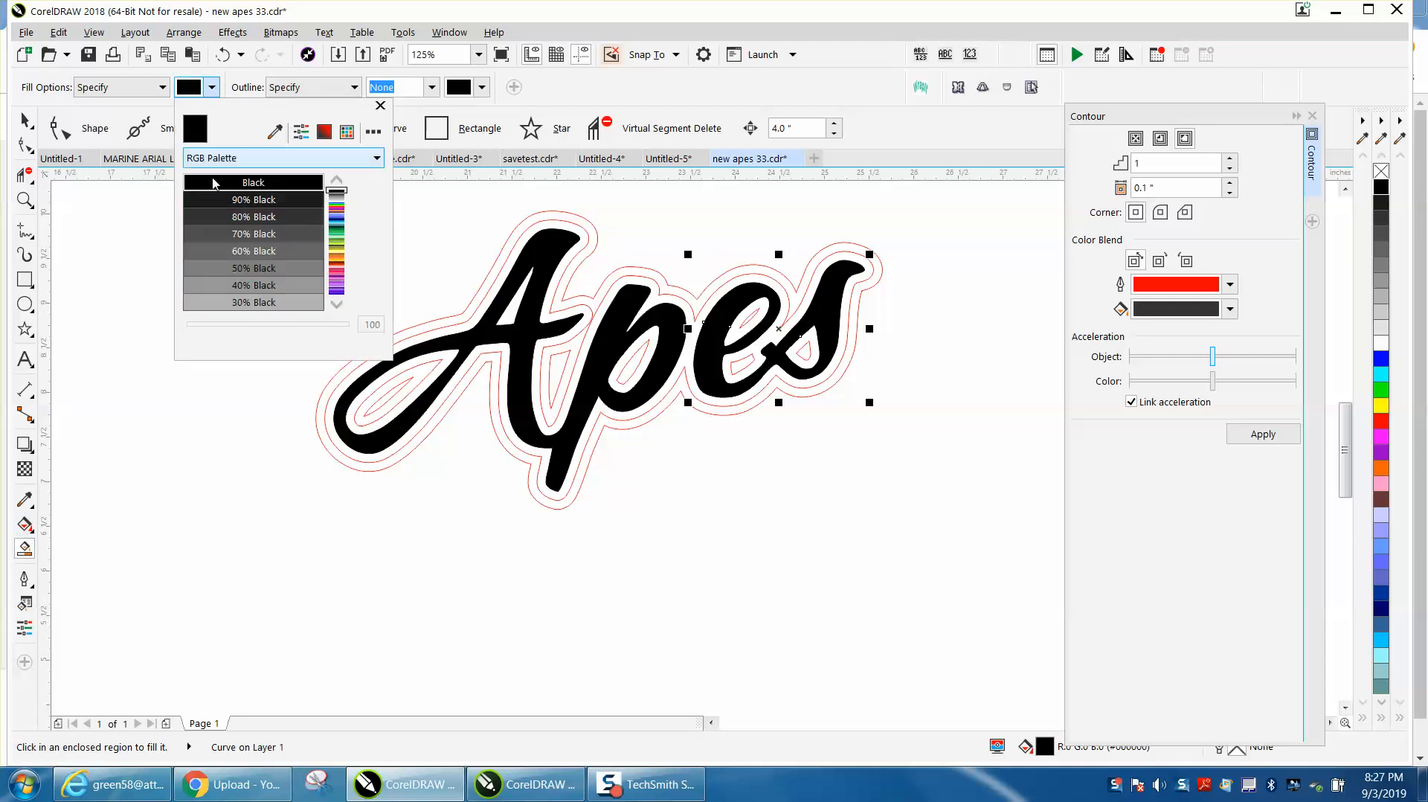
pyautogui.click(253, 302)
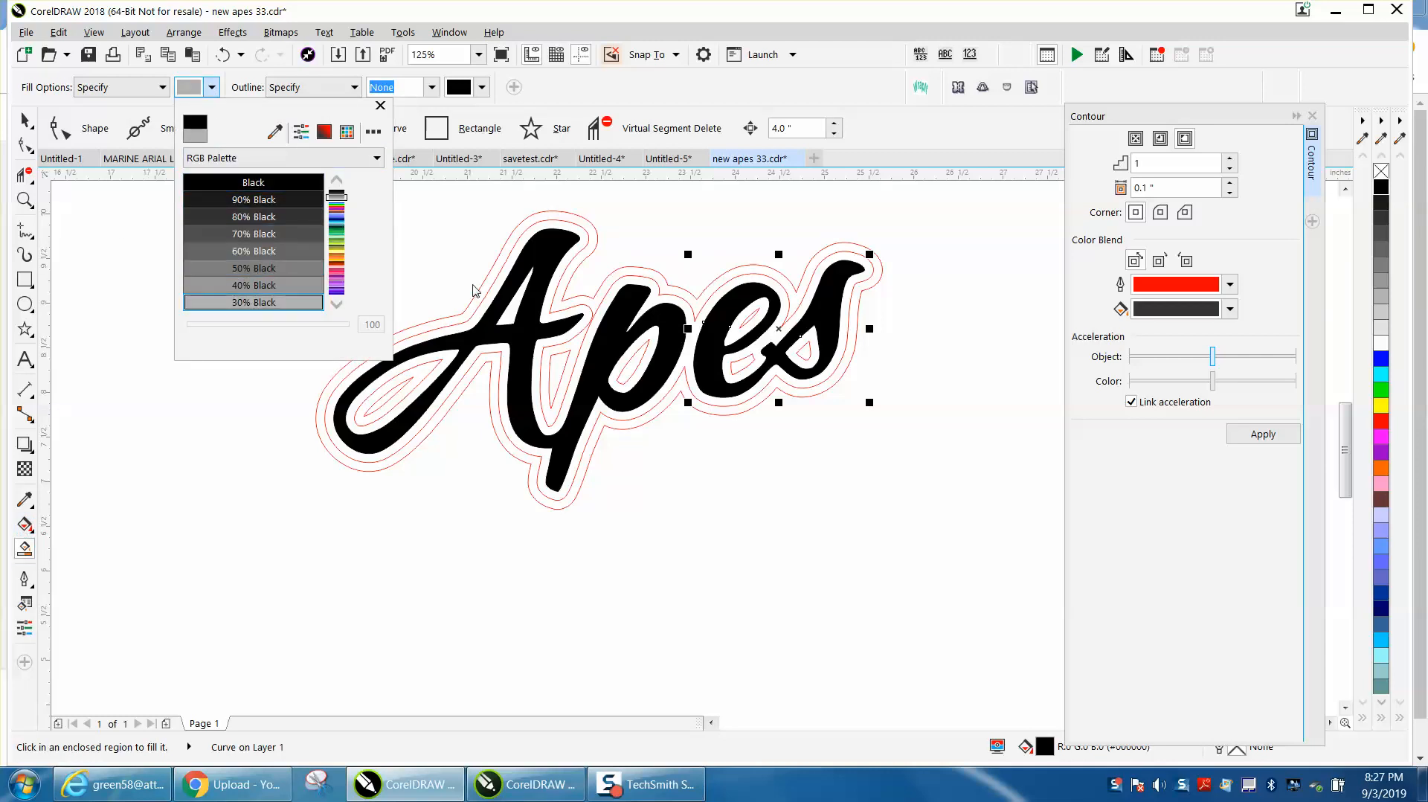
pyautogui.click(484, 288)
pyautogui.click(484, 289)
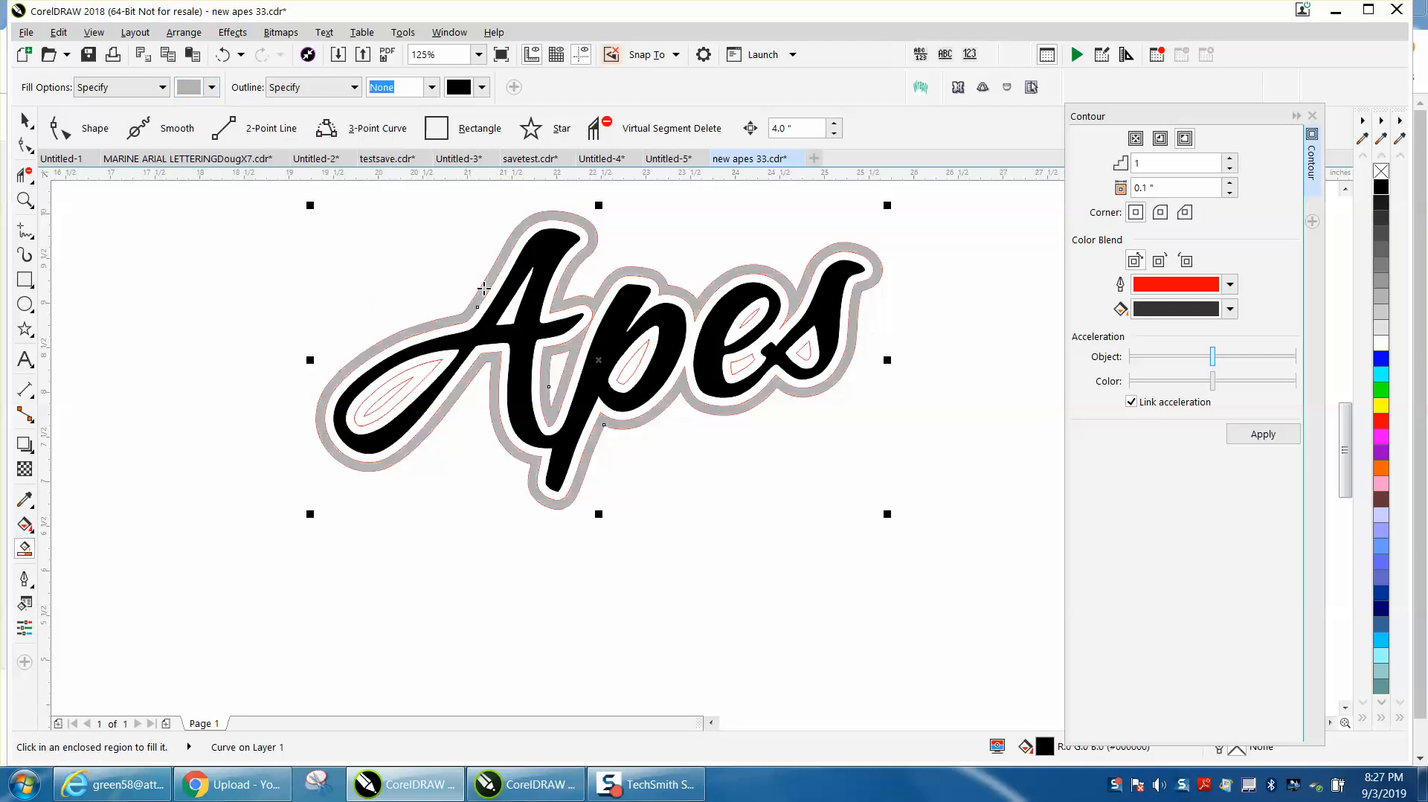
# Step: Smart Fill the contoured openings inside the p, the s, the lower e and the loop of the A with 30% Black
pyautogui.click(631, 368)
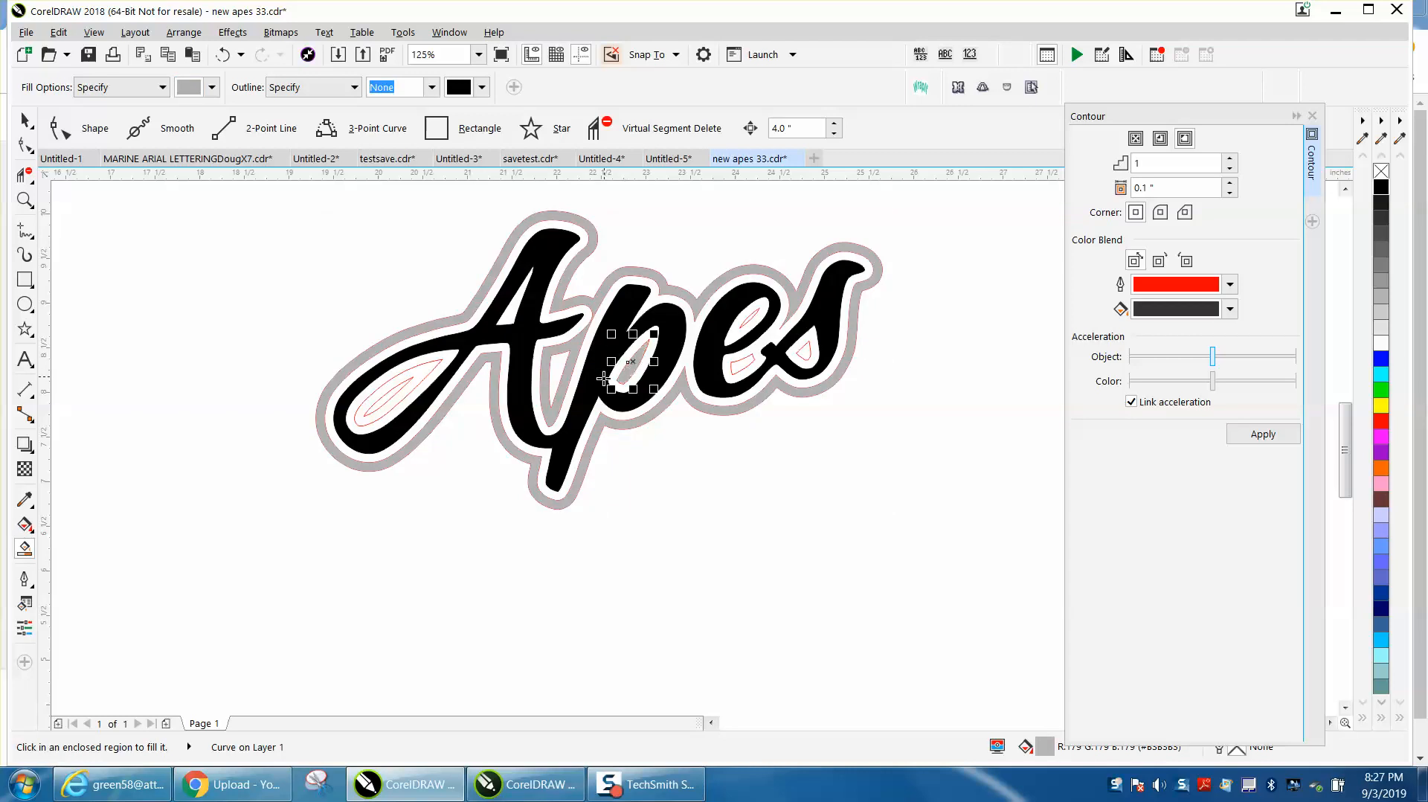
pyautogui.click(808, 353)
pyautogui.click(745, 364)
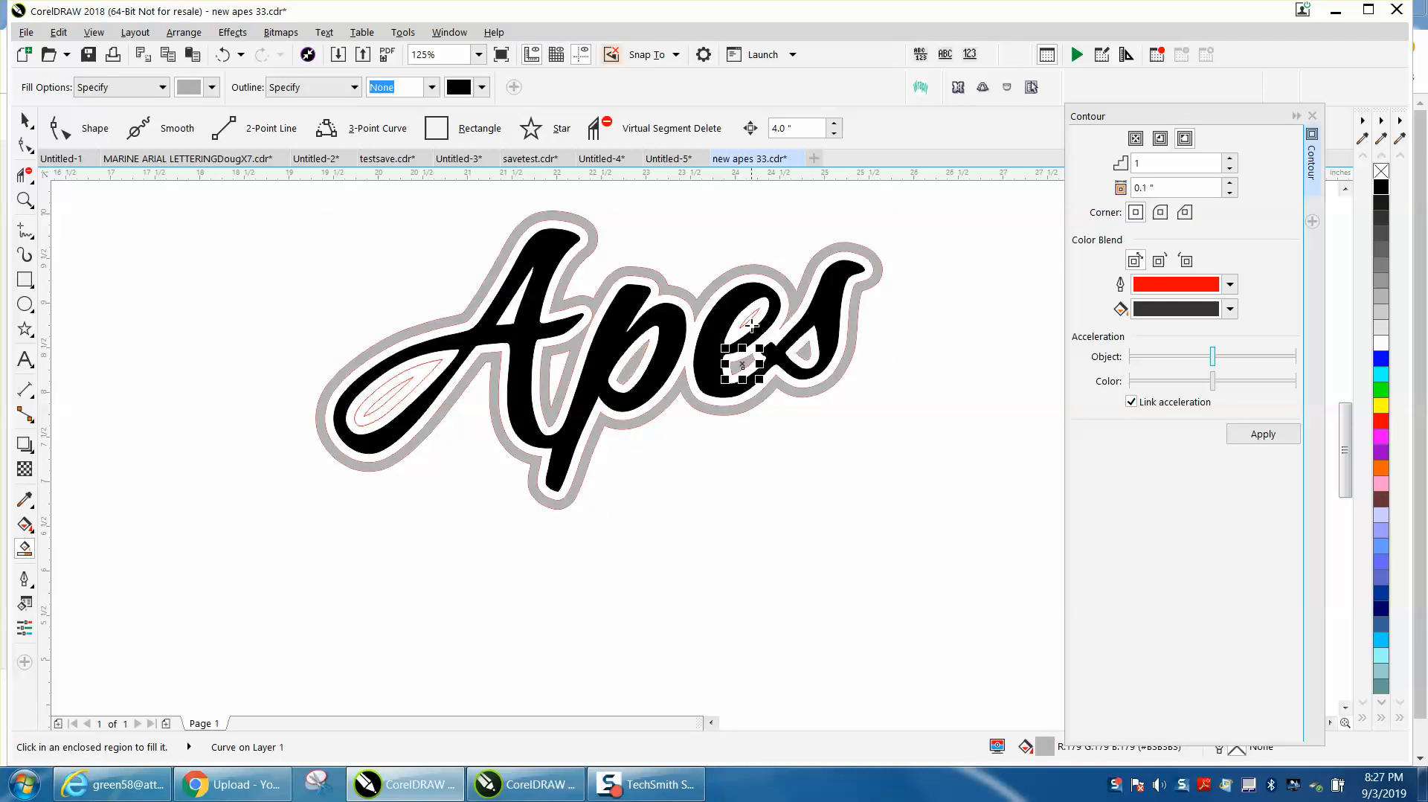
pyautogui.click(423, 370)
# Step: Select the whole Apes lettering, remove the outline color from all its objects, and close the Contour settings
pyautogui.click(24, 119)
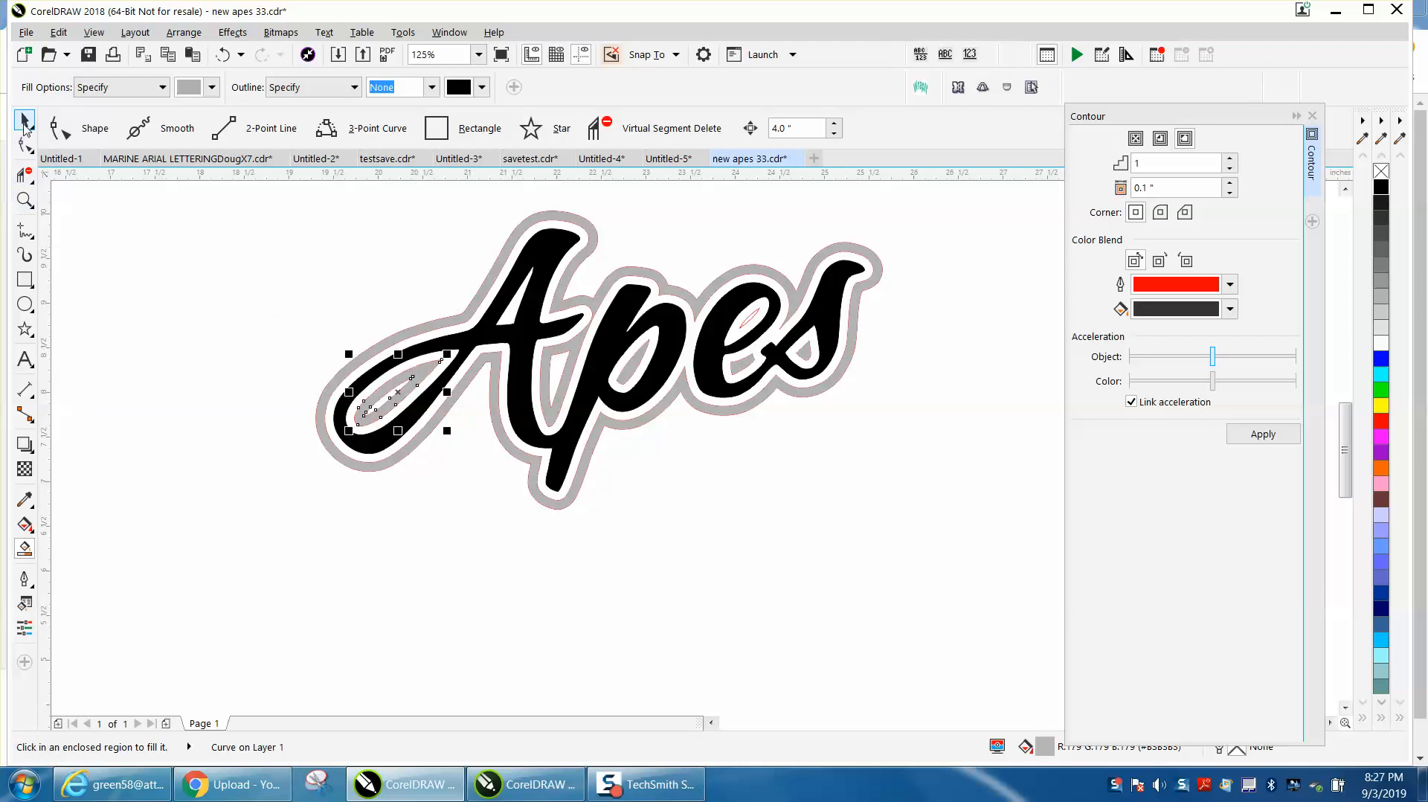
pyautogui.moveTo(275, 215); pyautogui.dragTo(974, 531)
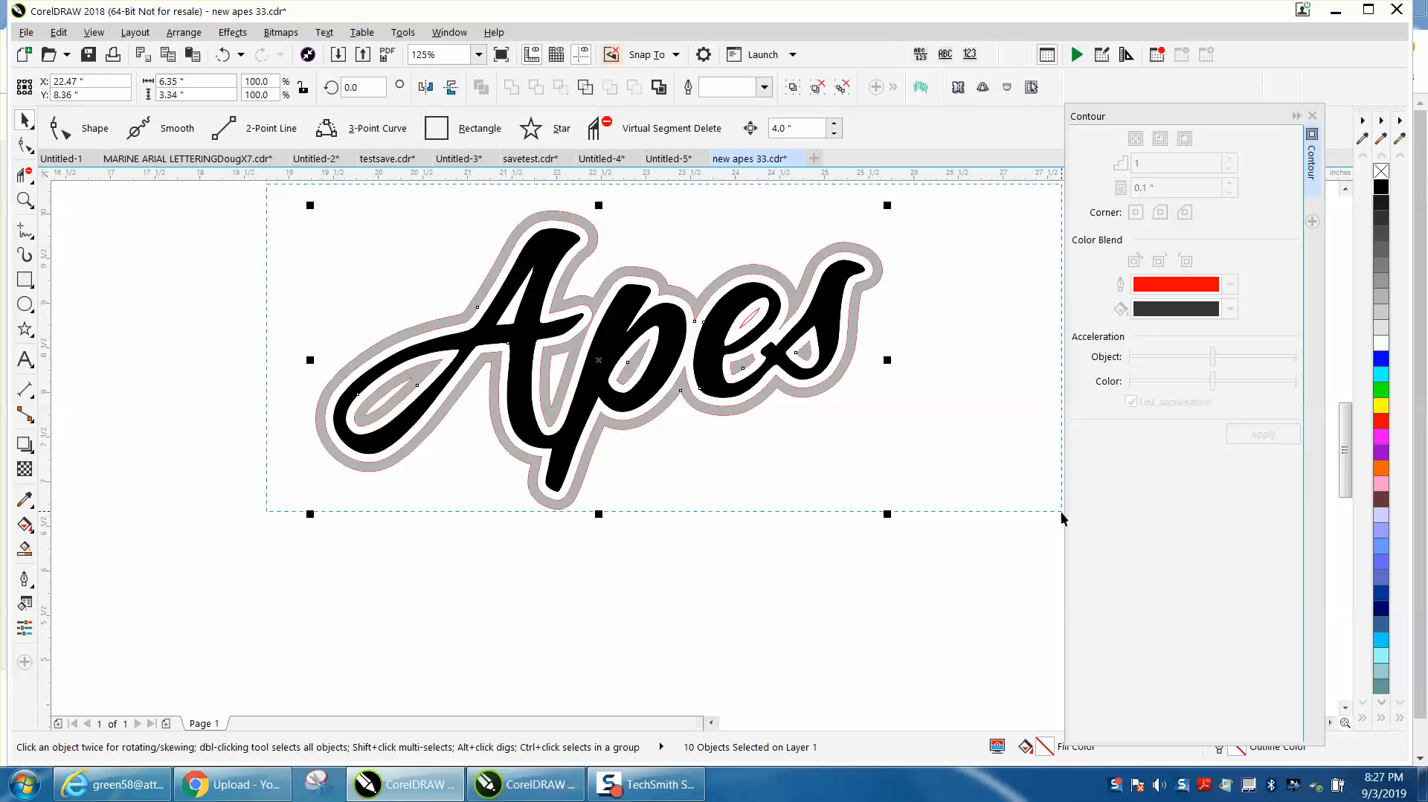
pyautogui.rightClick(1382, 172)
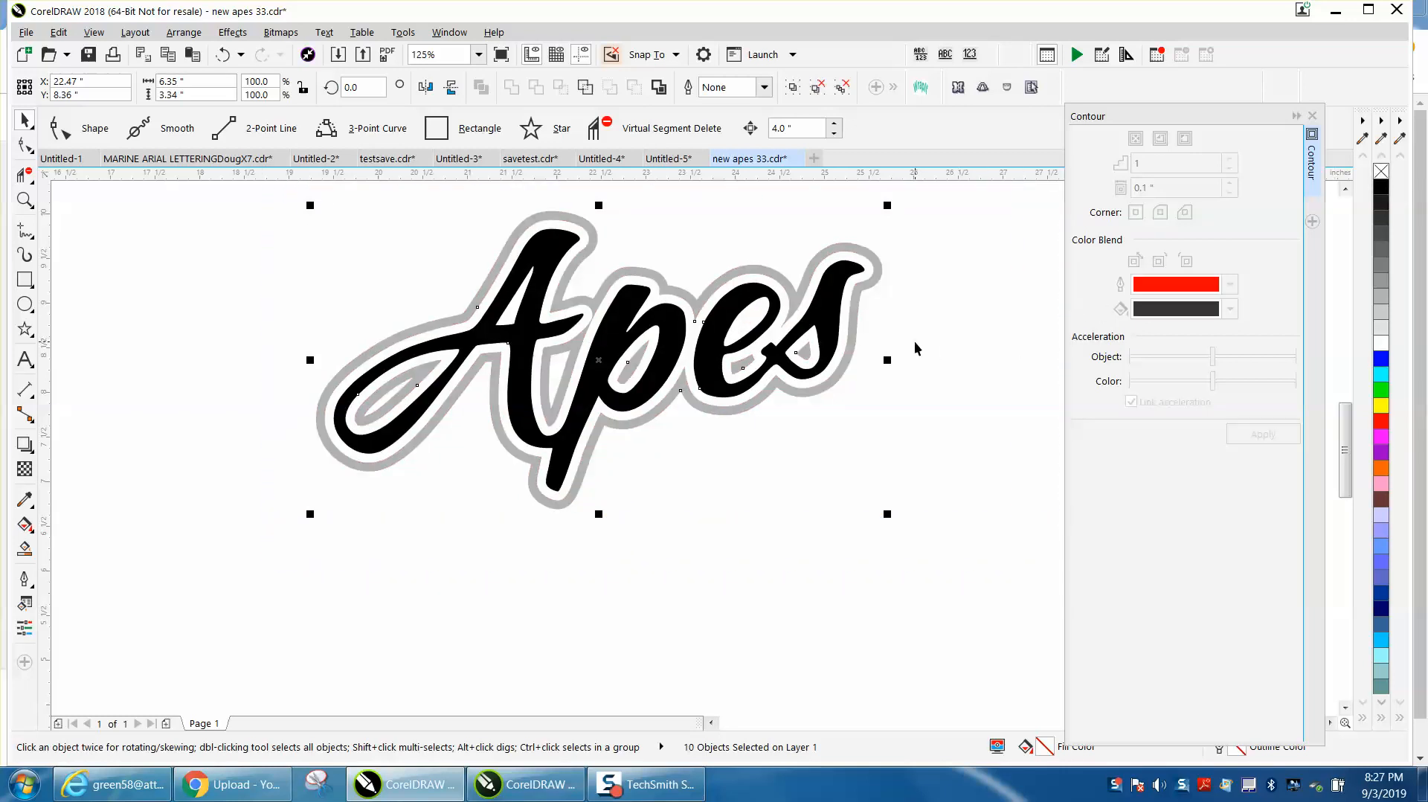
pyautogui.click(1315, 116)
pyautogui.scroll(-2, 856, 409)
pyautogui.scroll(-2, 672, 482)
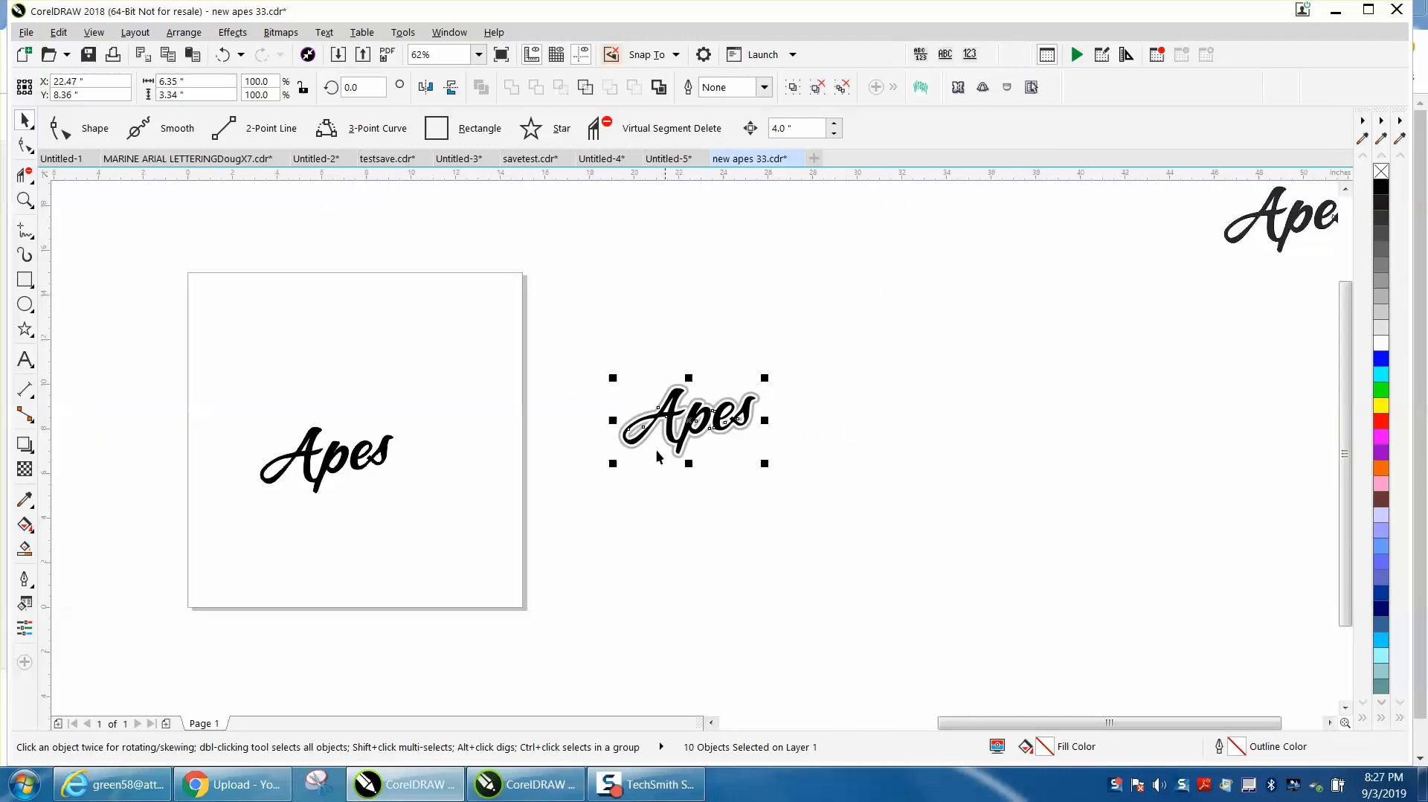